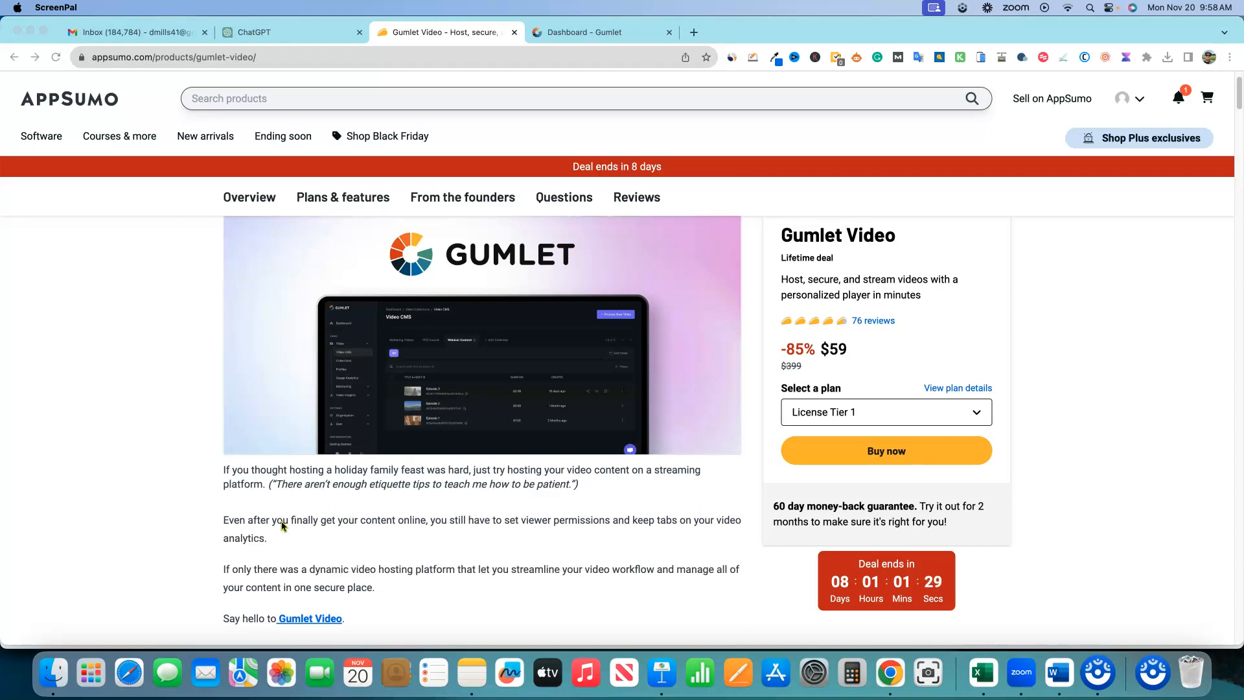
# Step: Review the TL;DR and at-a-glance sections of the Gumlet Video deal on the AppSumo page
pyautogui.click(256, 520)
pyautogui.scroll(-6, 459, 479)
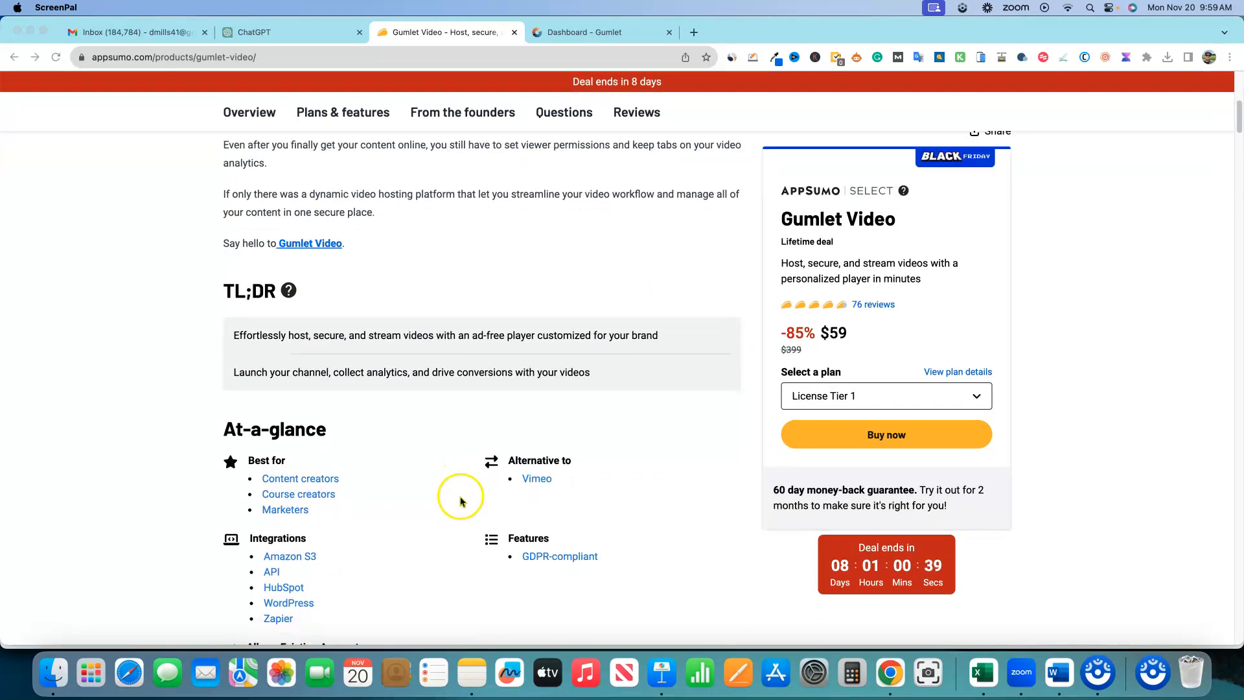
pyautogui.scroll(10, 460, 500)
# Step: Switch to the Gumlet dashboard and review the current plan, payment method and invoices on the organization's Billing page
pyautogui.click(586, 32)
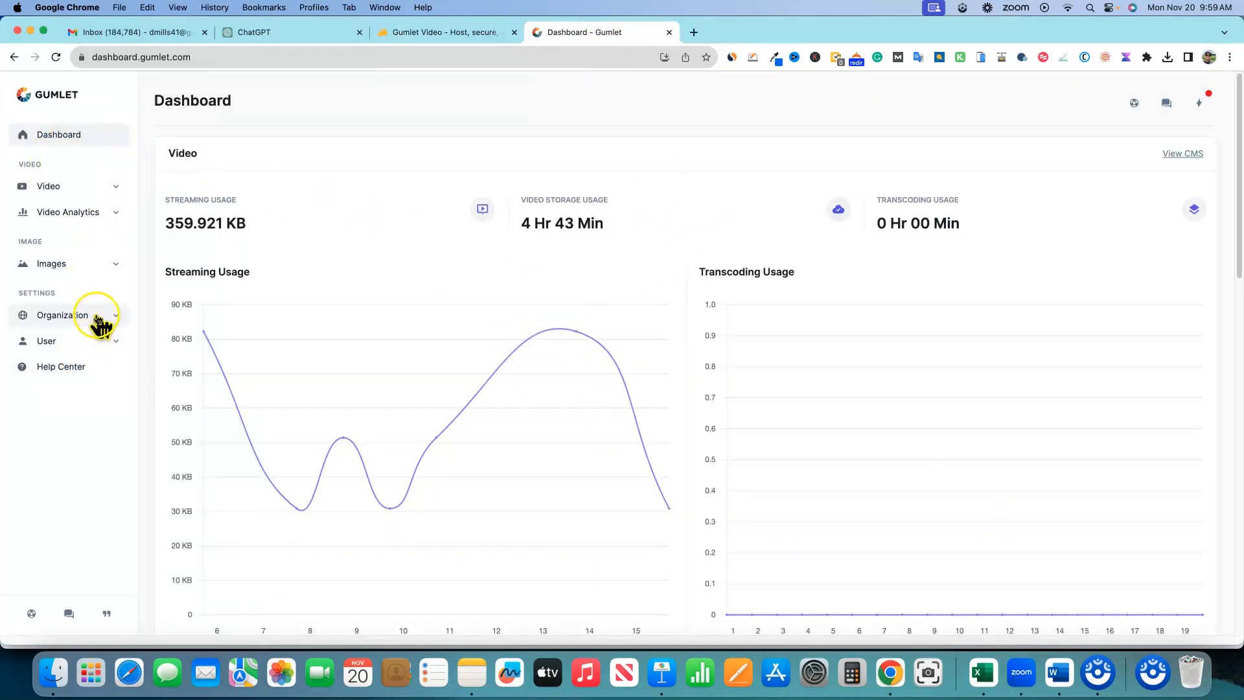
pyautogui.click(689, 127)
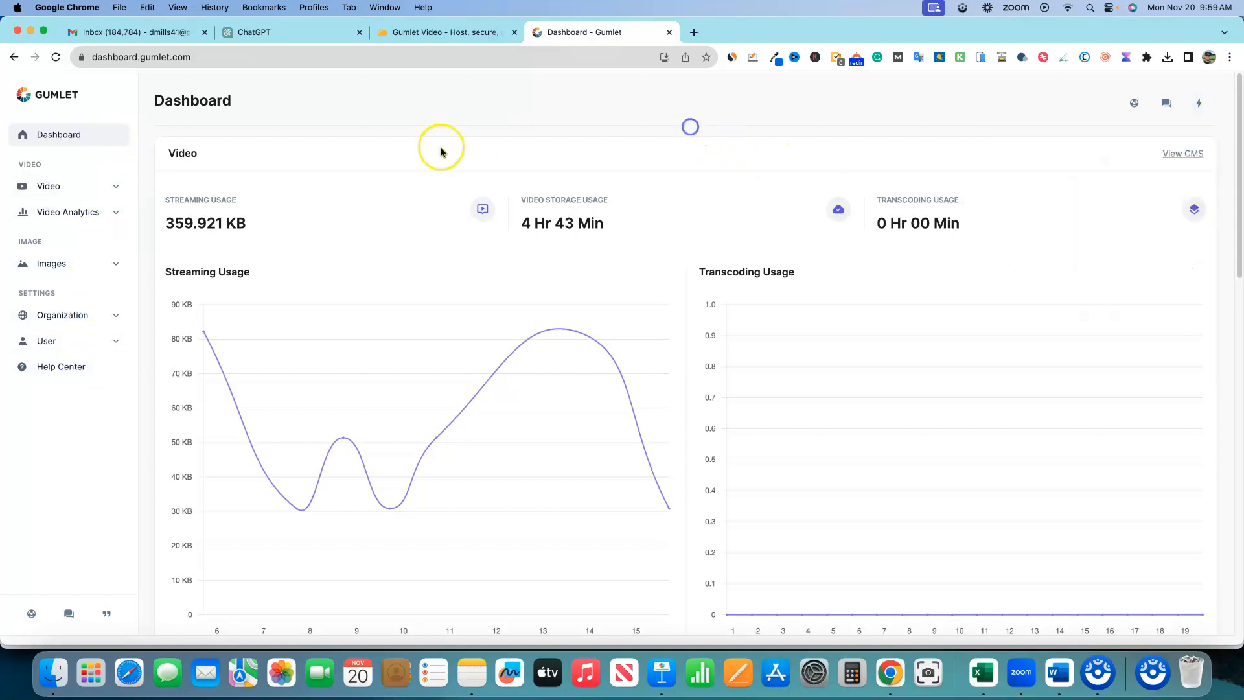
pyautogui.click(95, 314)
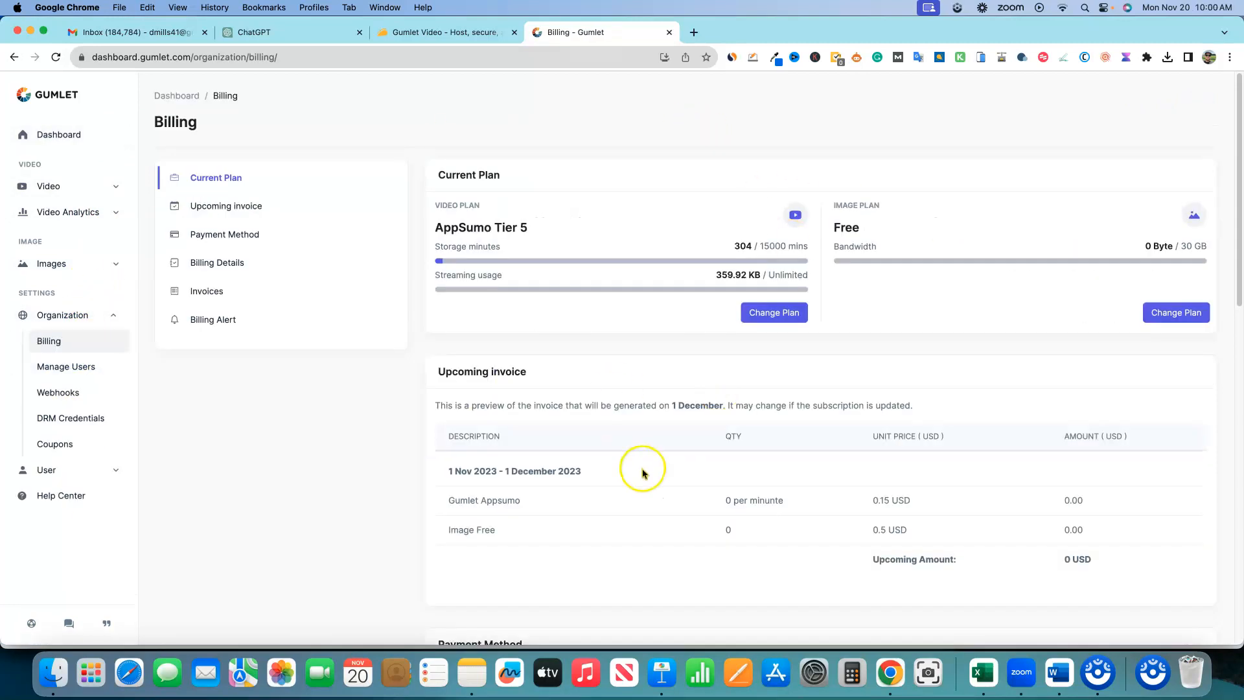
pyautogui.moveTo(442, 221); pyautogui.dragTo(800, 275)
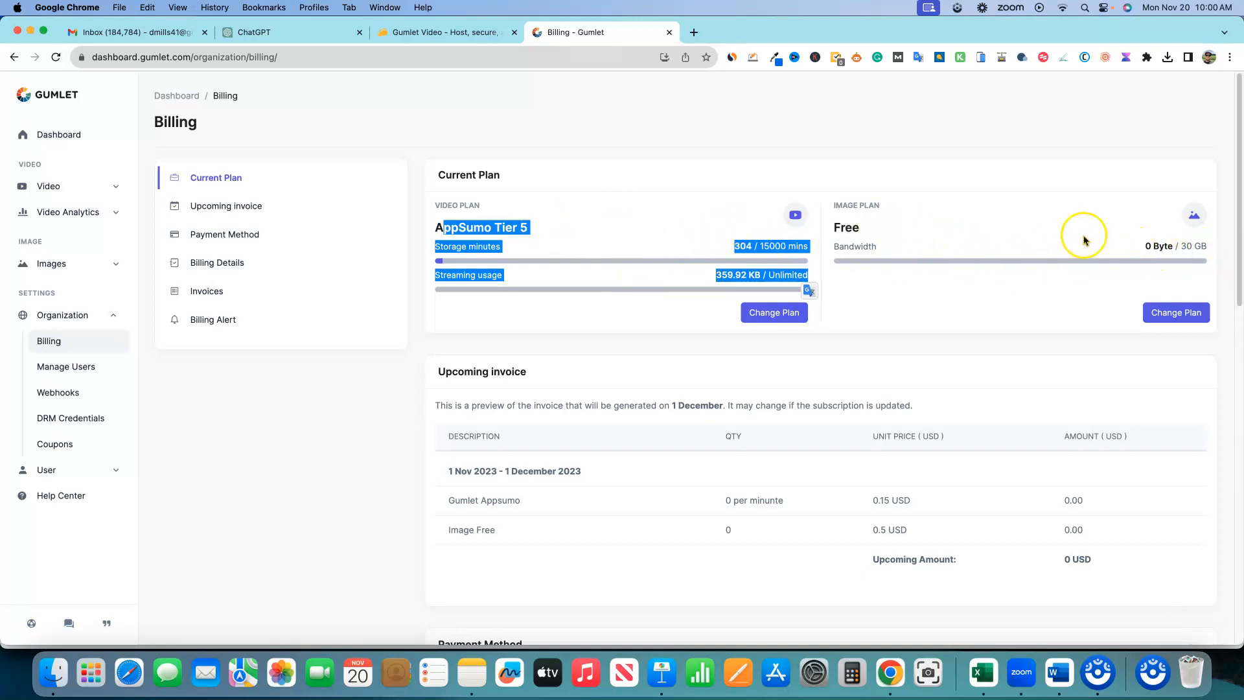
pyautogui.scroll(-7, 555, 408)
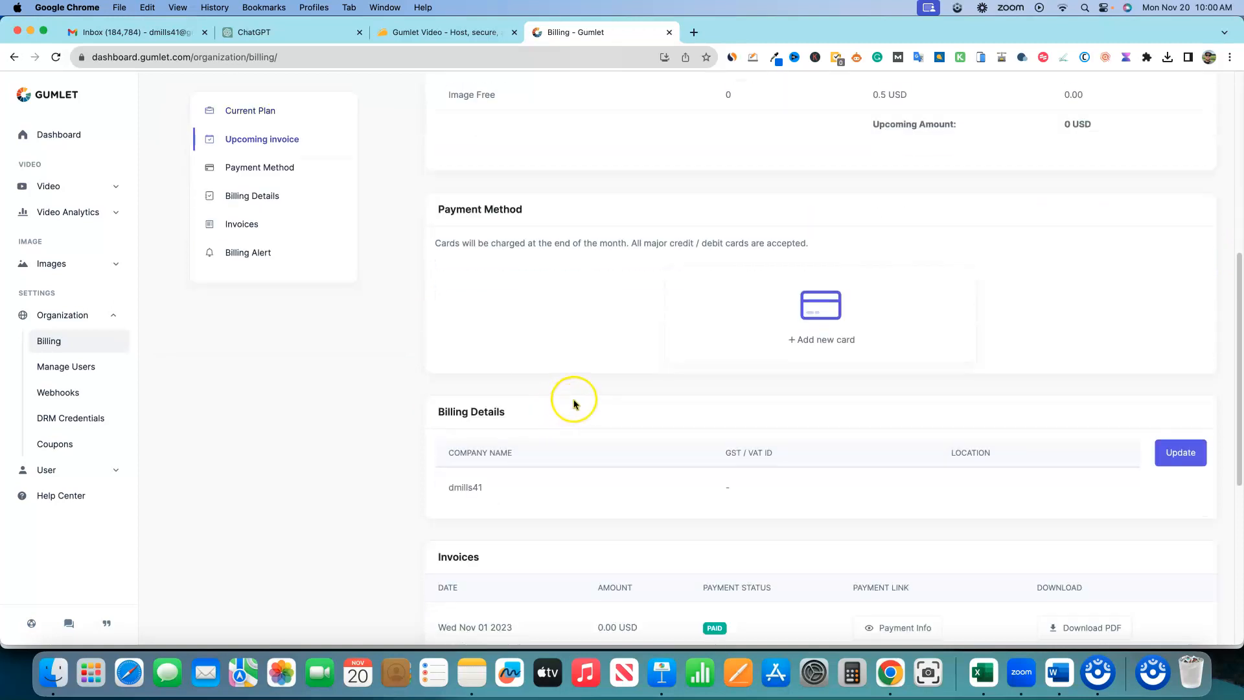
pyautogui.scroll(7, 573, 403)
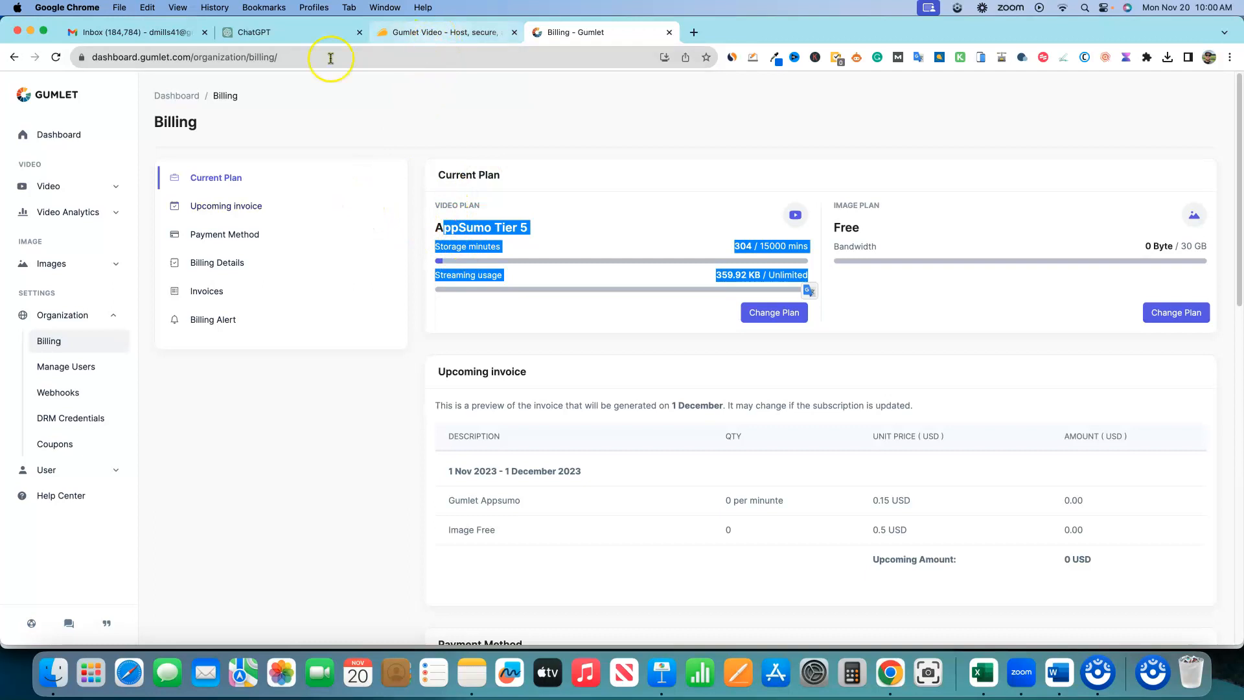
# Step: Review the usage charts and plan details on the main dashboard, and view the Video Analytics Insights page
pyautogui.click(66, 144)
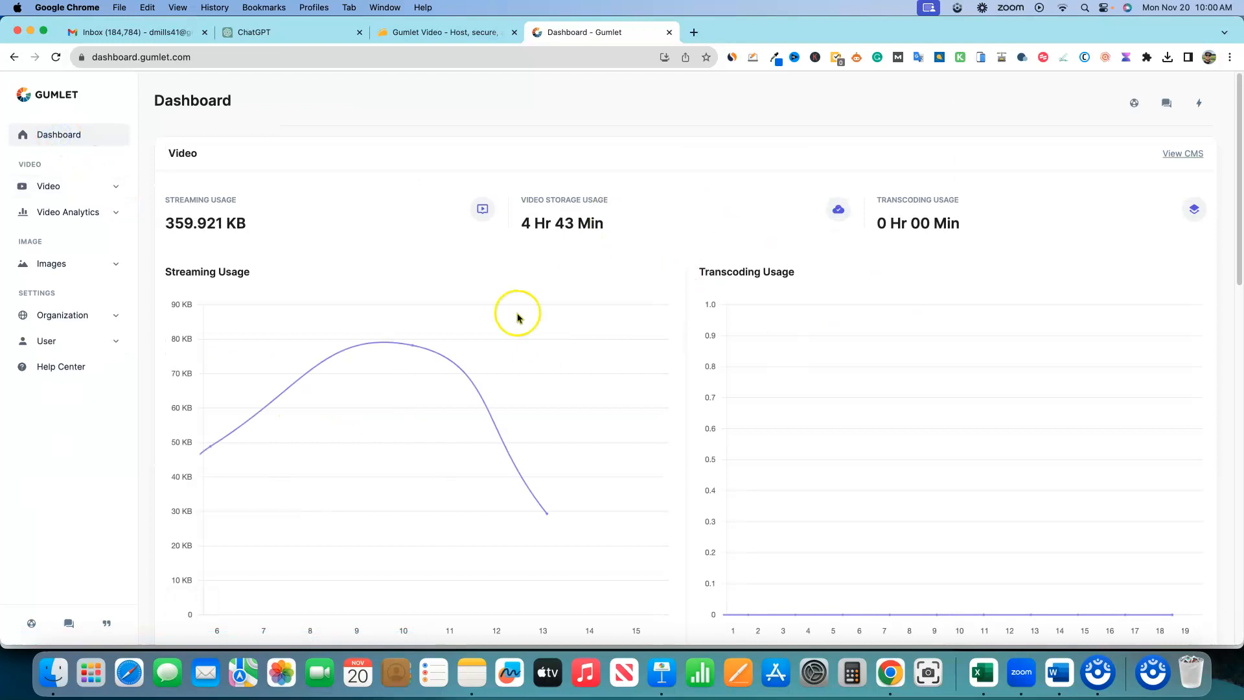
pyautogui.scroll(-15, 382, 469)
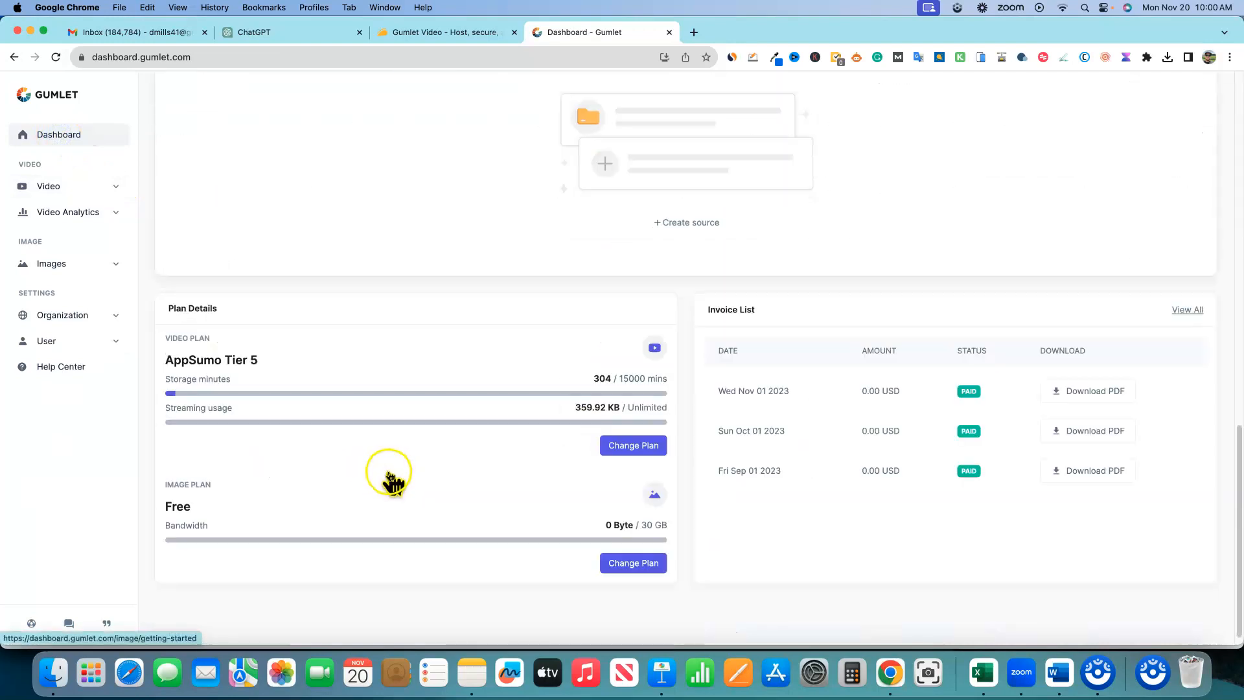
pyautogui.scroll(15, 408, 466)
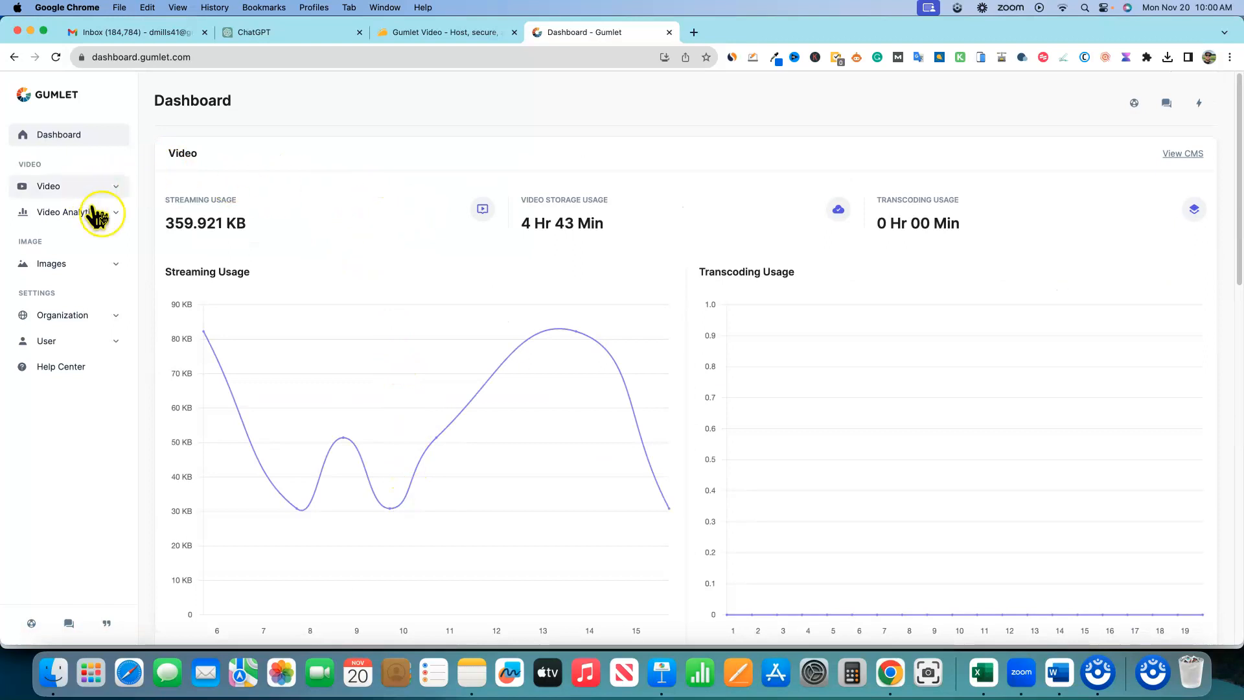
pyautogui.click(116, 219)
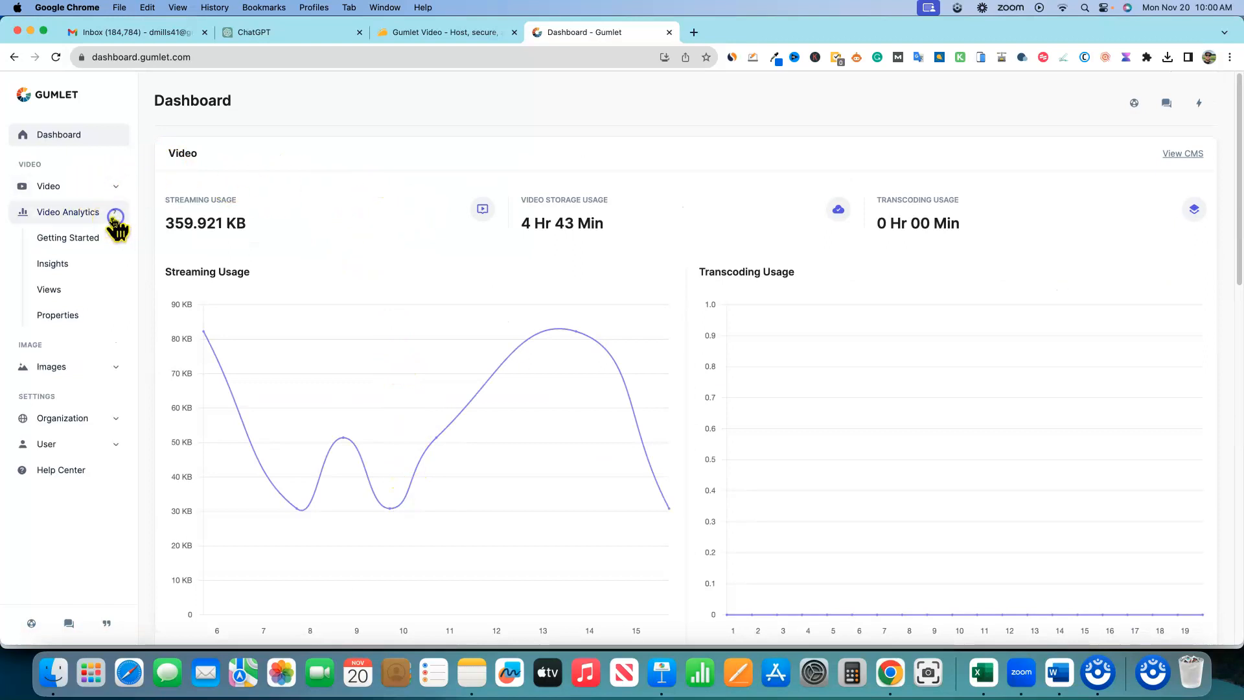
pyautogui.click(59, 264)
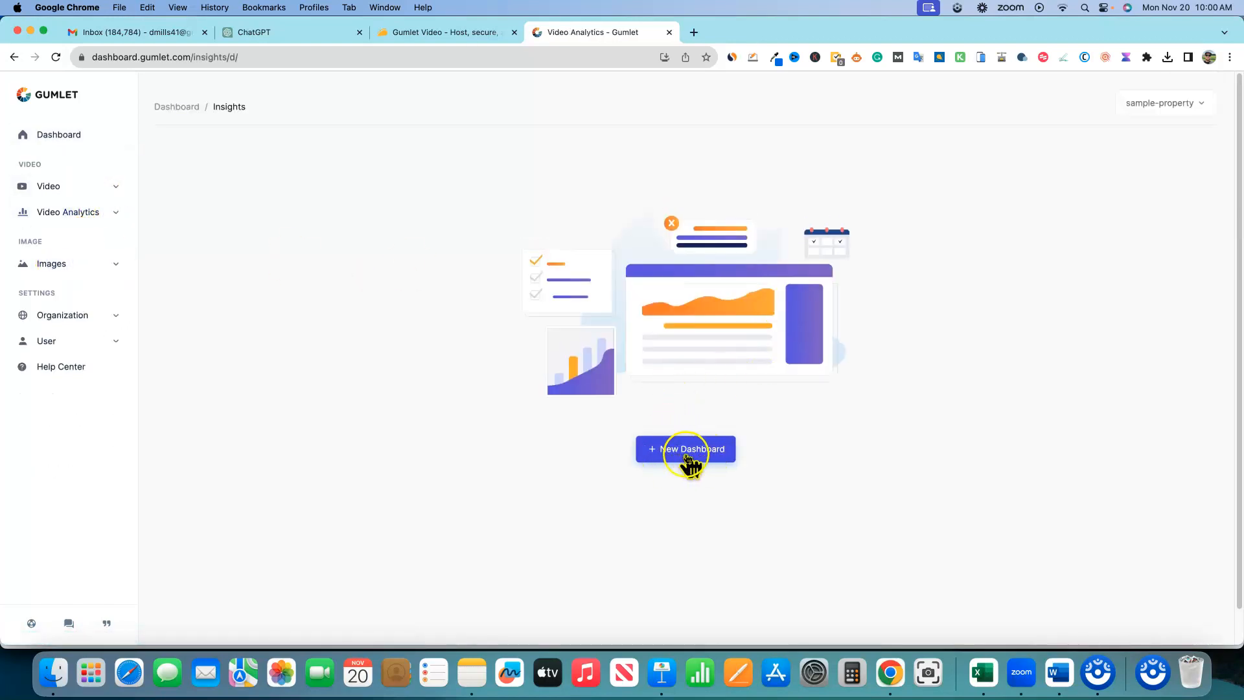
# Step: Open the asset details of the Contentpace Black Friday Deal video from the Video CMS
pyautogui.click(114, 188)
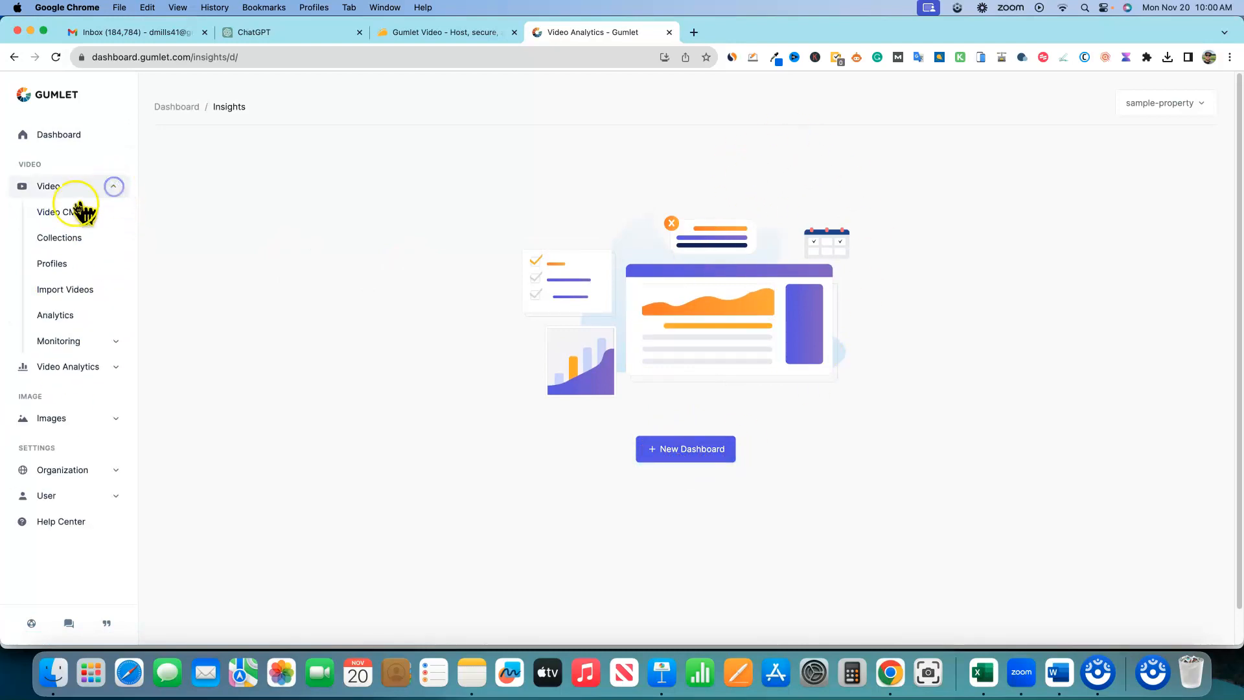
pyautogui.click(79, 212)
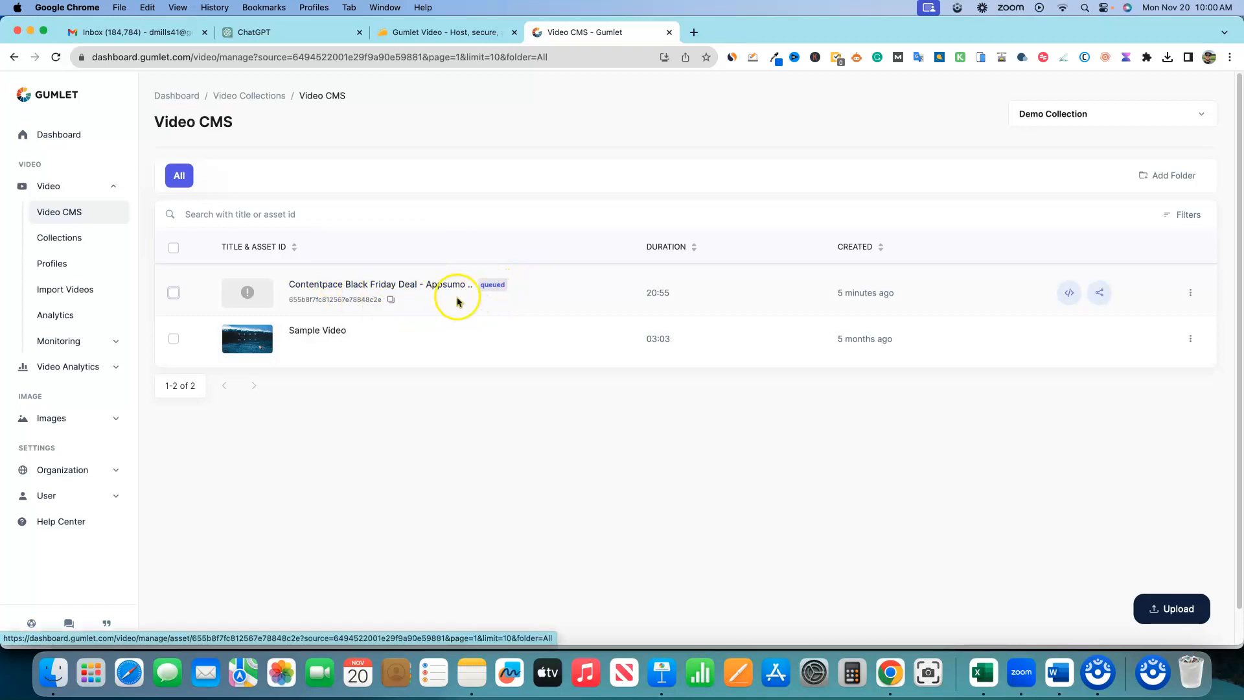
pyautogui.click(362, 284)
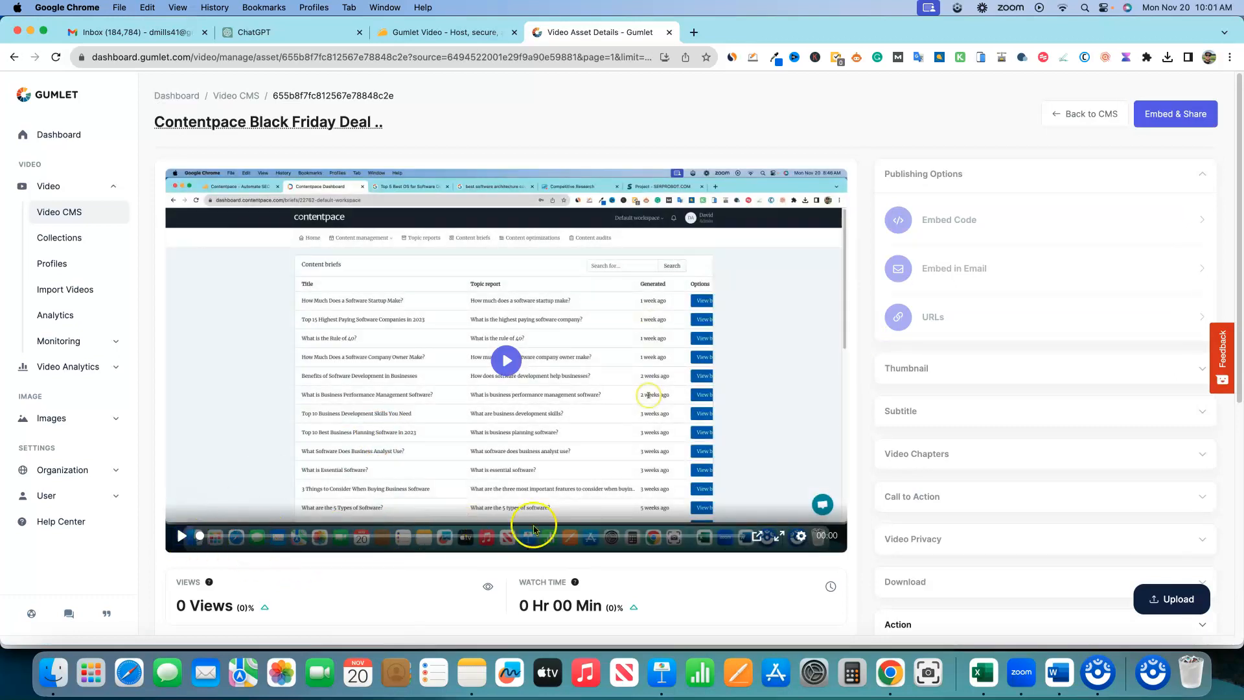
# Step: Check the playback speed options in the video's player and preview the player in full screen
pyautogui.click(801, 535)
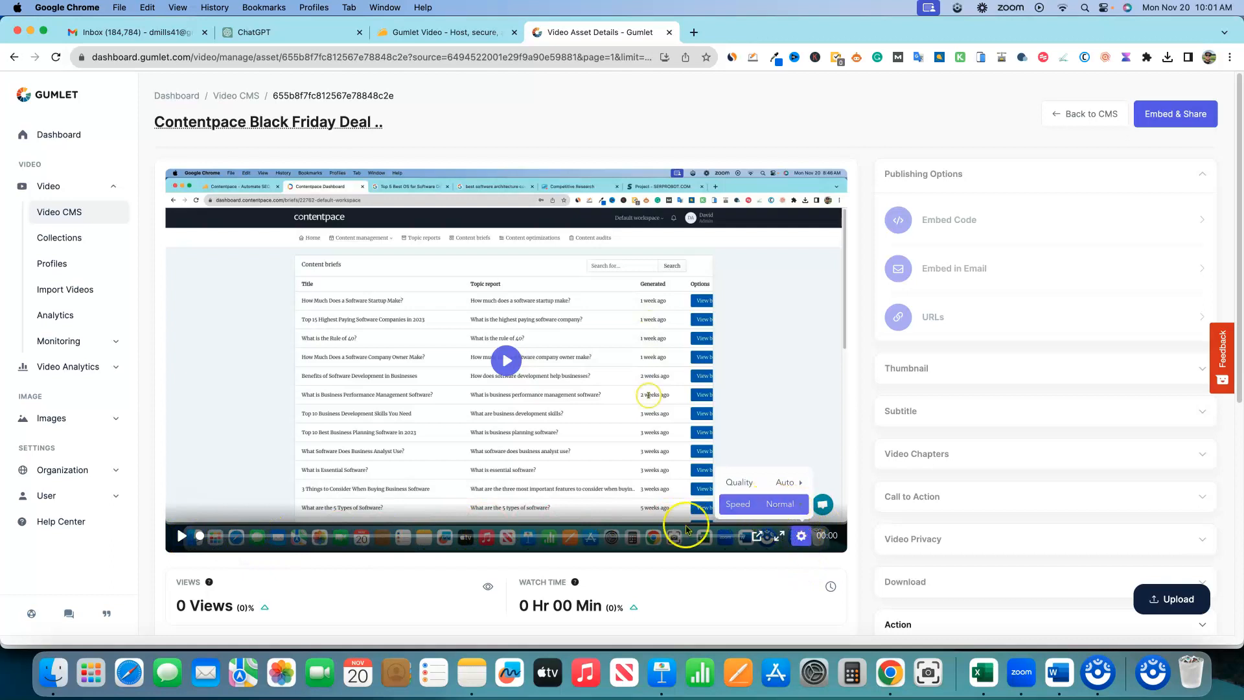
pyautogui.click(780, 504)
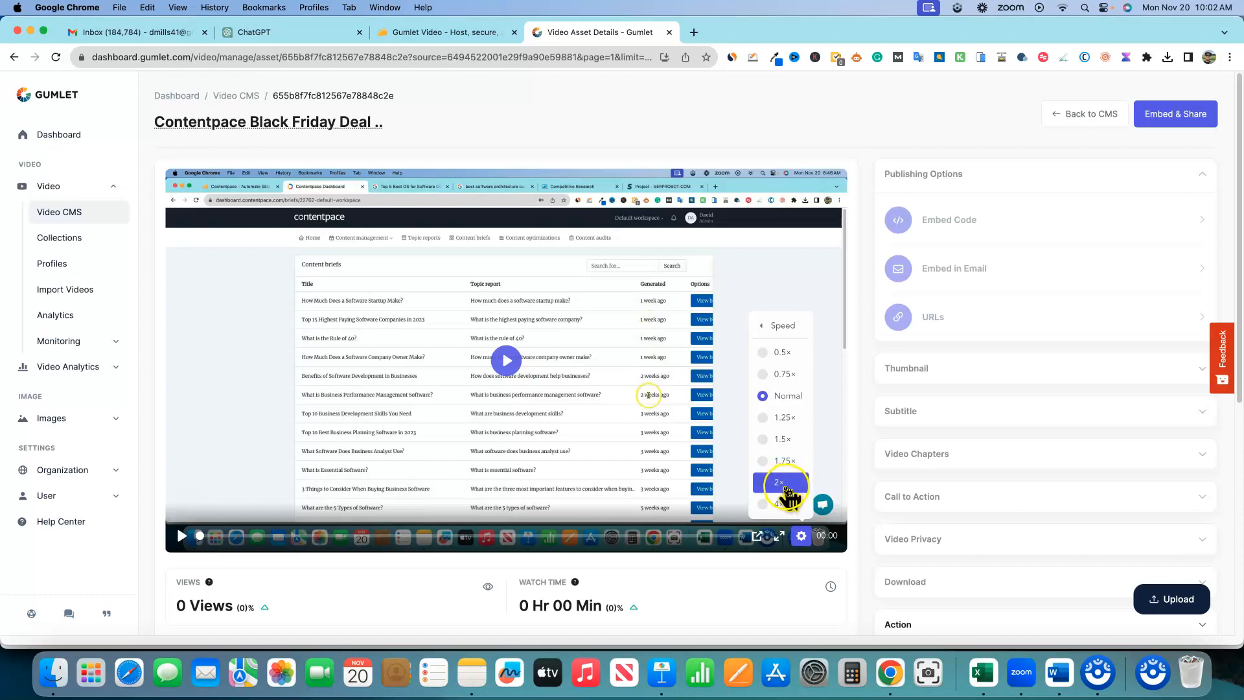
pyautogui.click(803, 537)
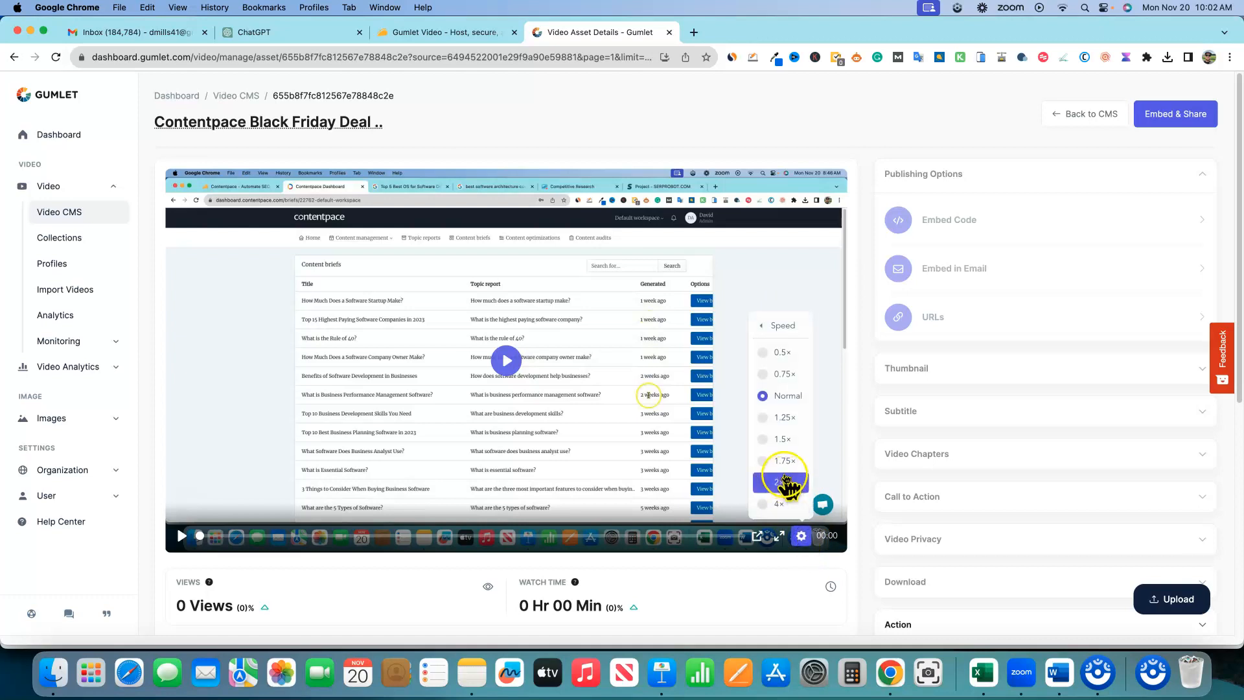
pyautogui.click(781, 537)
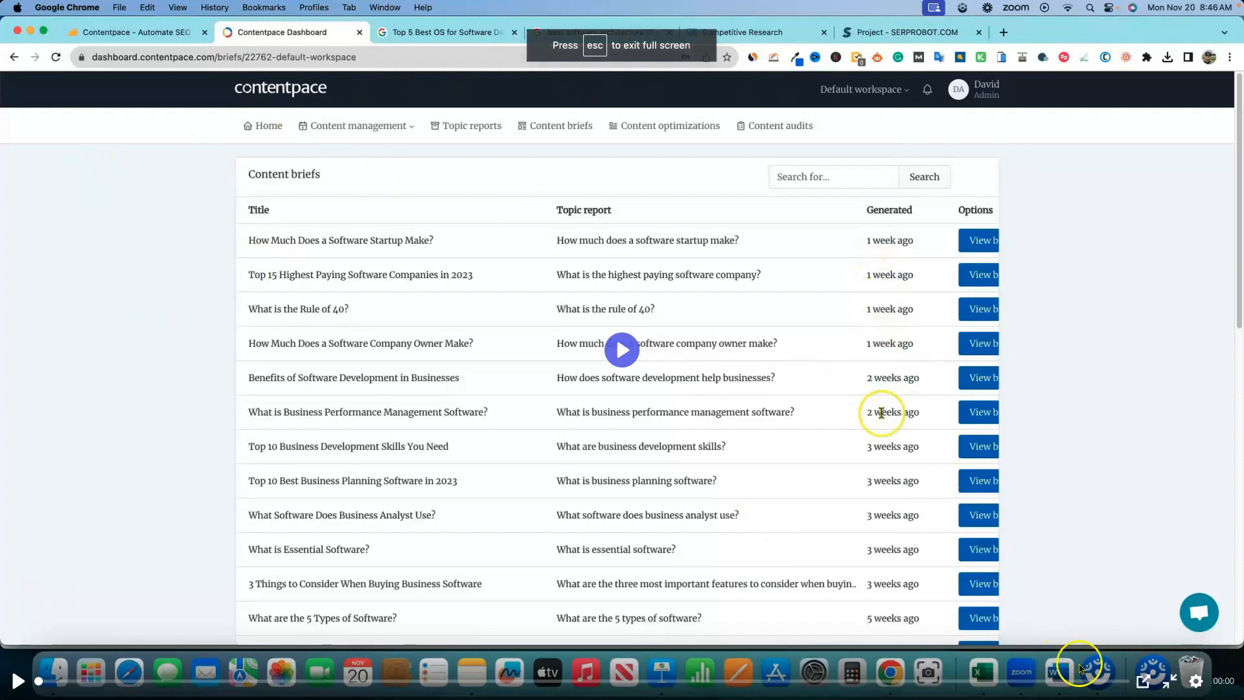
pyautogui.click(1169, 680)
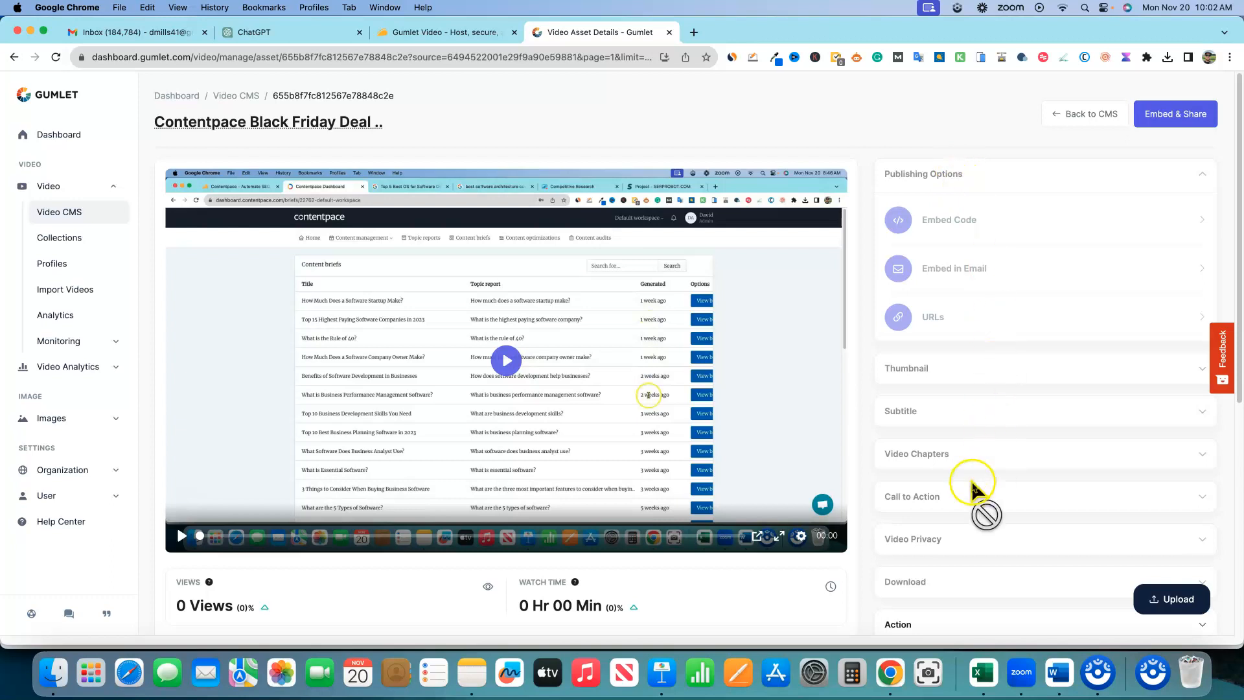
# Step: Examine the Contentpace video's views, description, tags, status details and publishing options
pyautogui.scroll(-2, 972, 494)
pyautogui.scroll(-5, 551, 560)
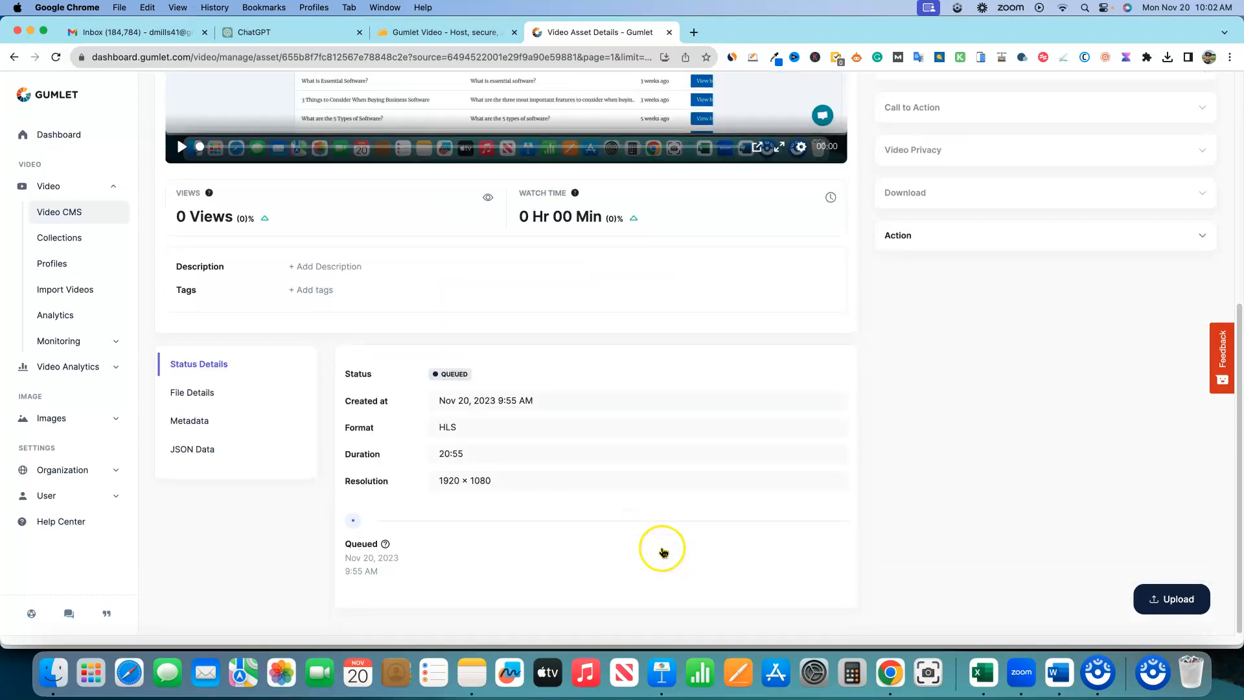
pyautogui.scroll(2, 658, 545)
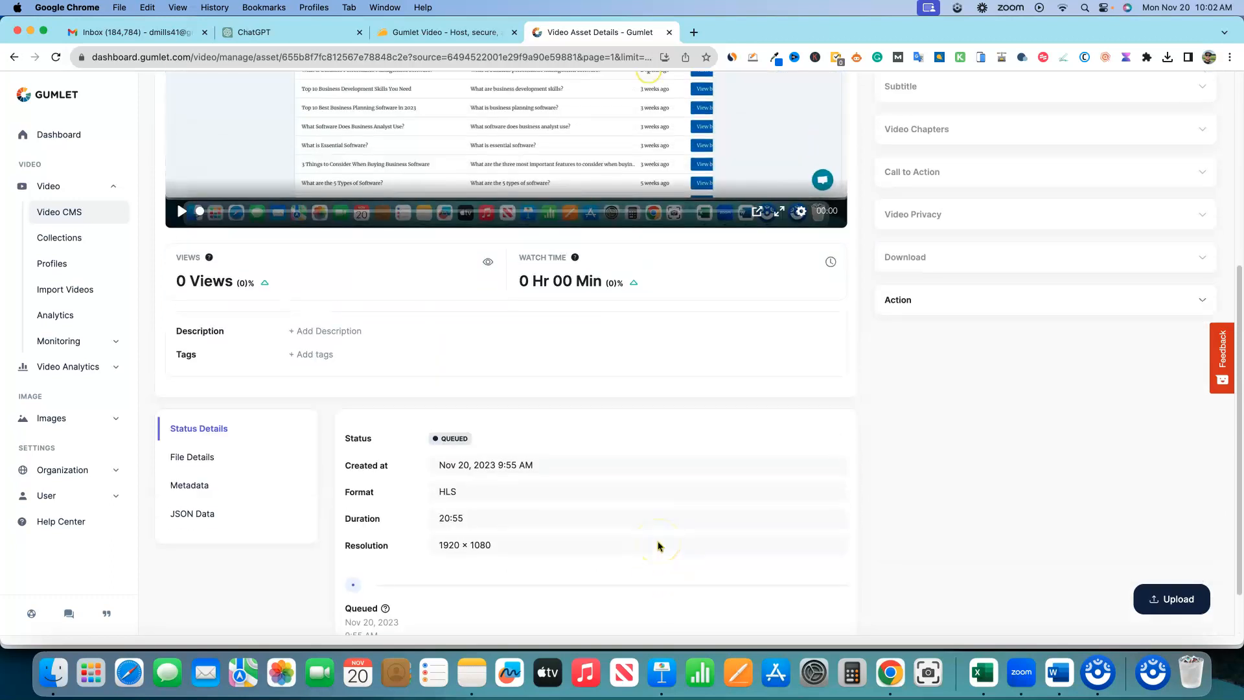
pyautogui.scroll(5, 658, 546)
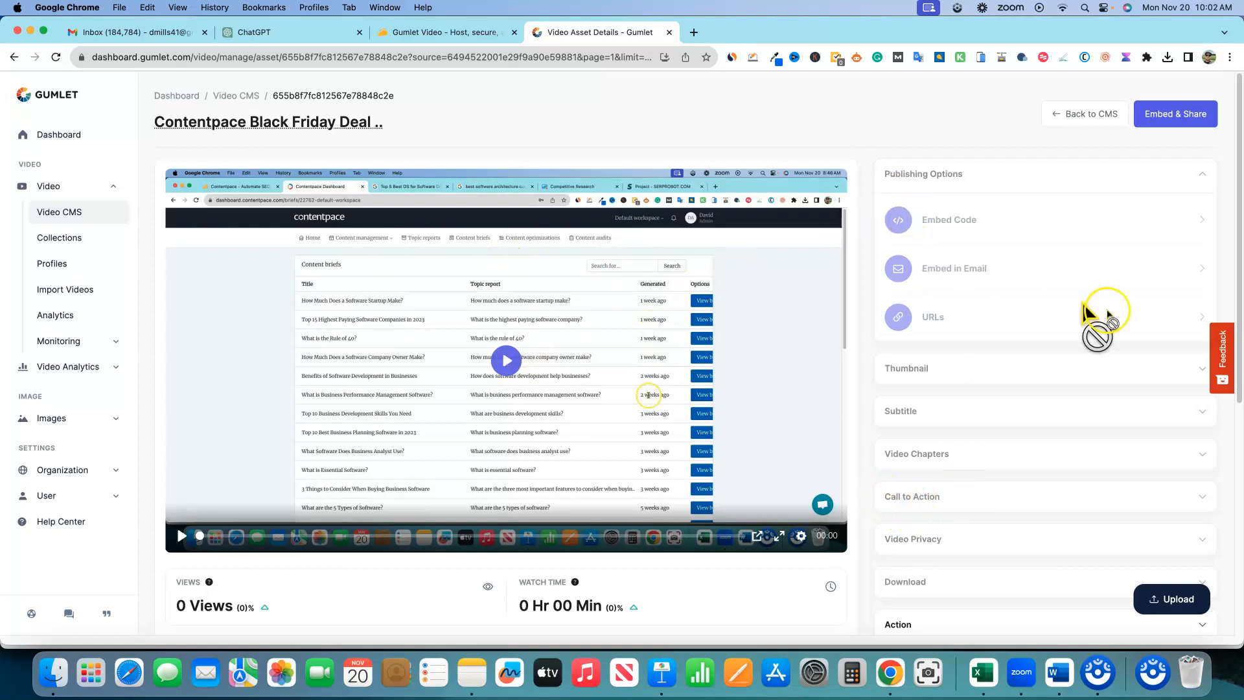
pyautogui.scroll(-5, 907, 440)
pyautogui.scroll(5, 889, 447)
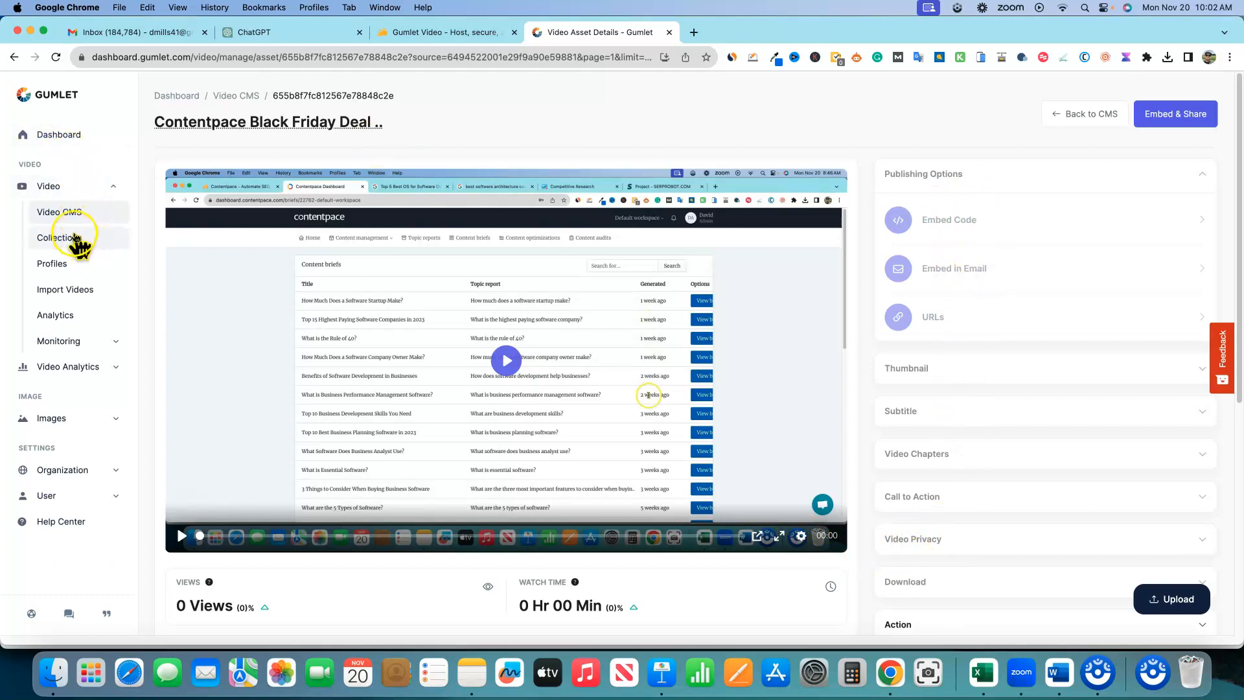
# Step: View the Video CMS list, the Video Collections page and its form for creating a new collection
pyautogui.click(70, 213)
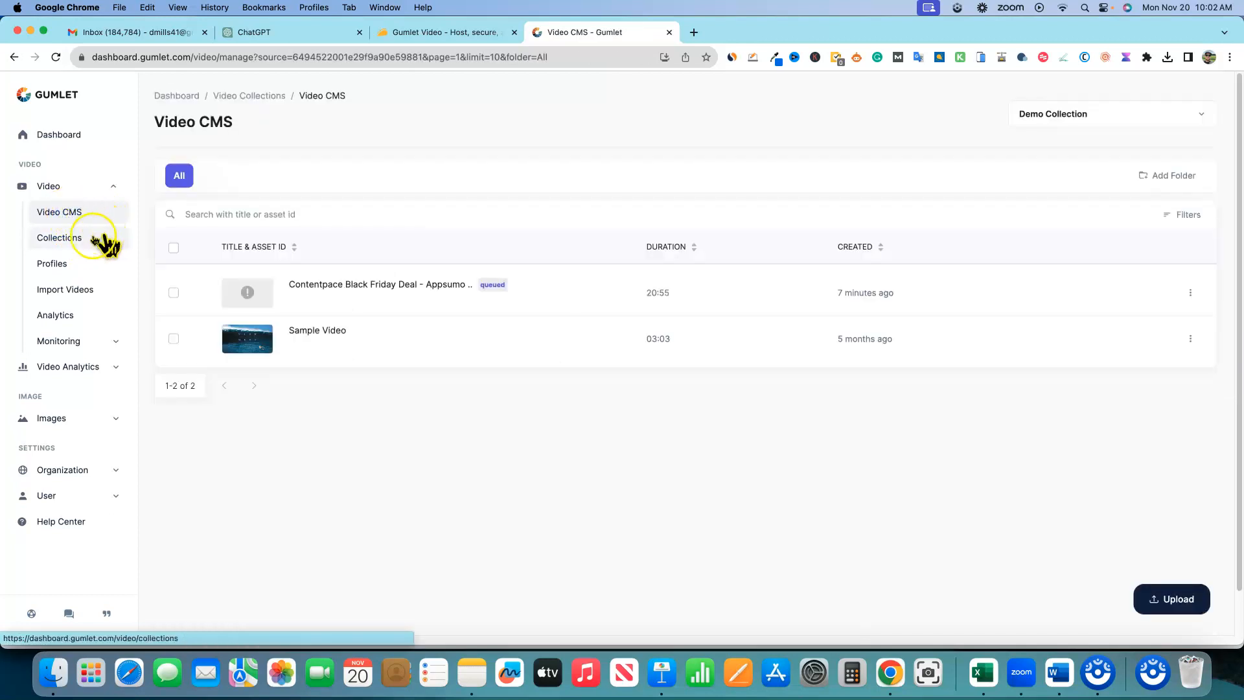
pyautogui.click(74, 240)
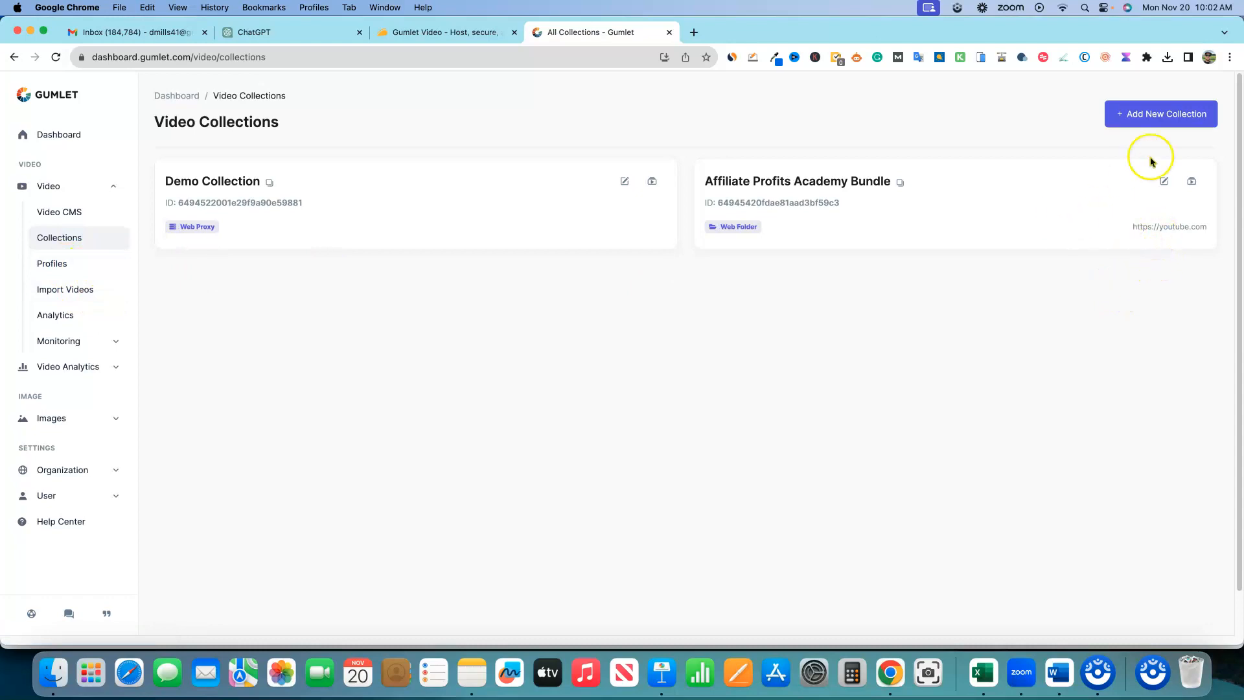
pyautogui.click(1169, 115)
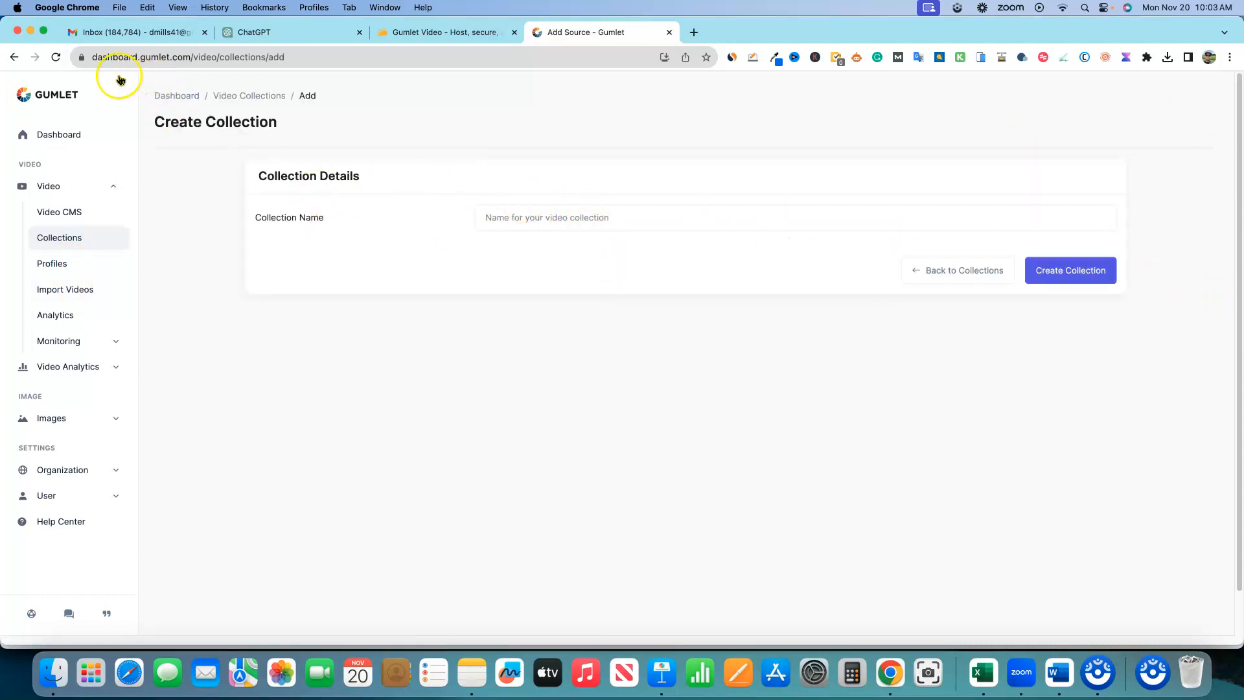
pyautogui.click(16, 55)
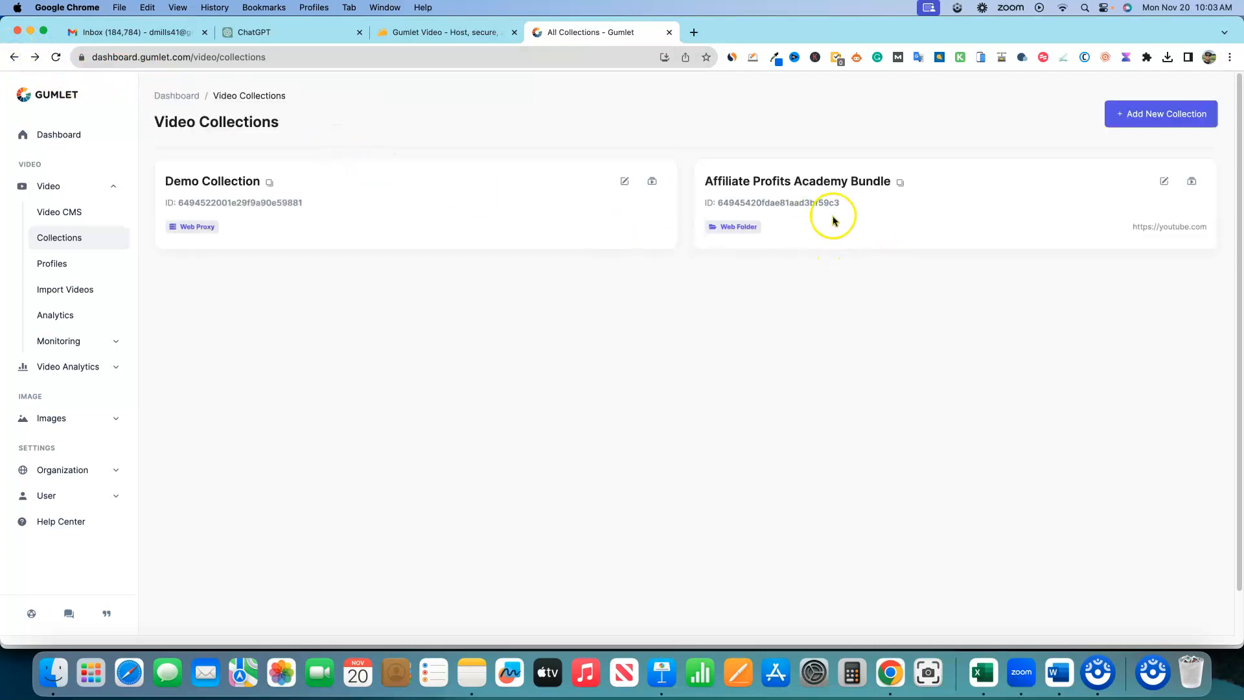
# Step: Open the Affiliate Profits Academy Bundle collection for editing and check the available collection origin types
pyautogui.click(873, 185)
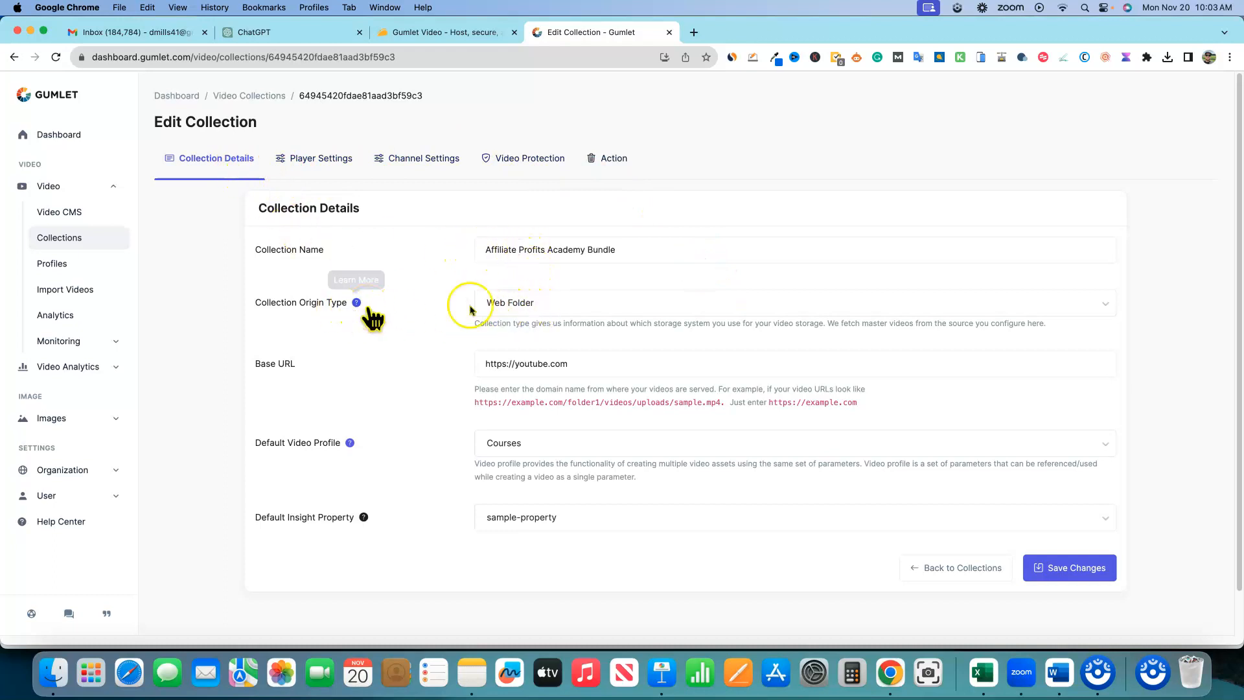
pyautogui.click(546, 305)
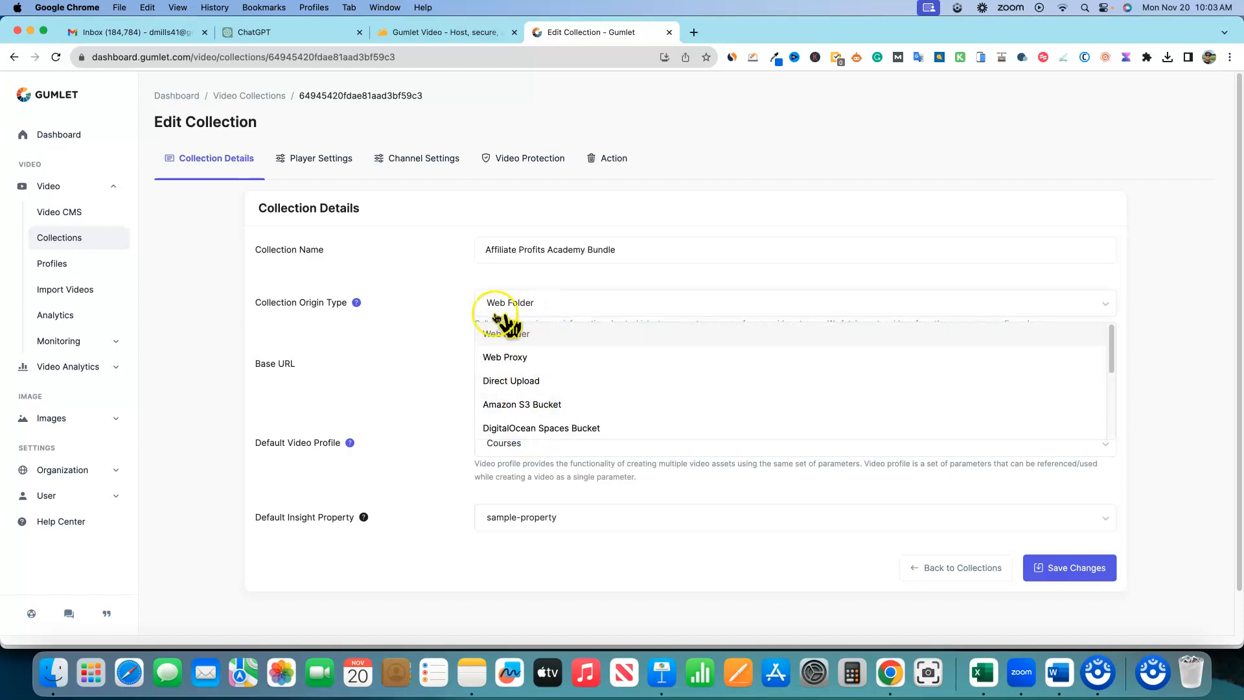
pyautogui.click(439, 296)
pyautogui.click(530, 301)
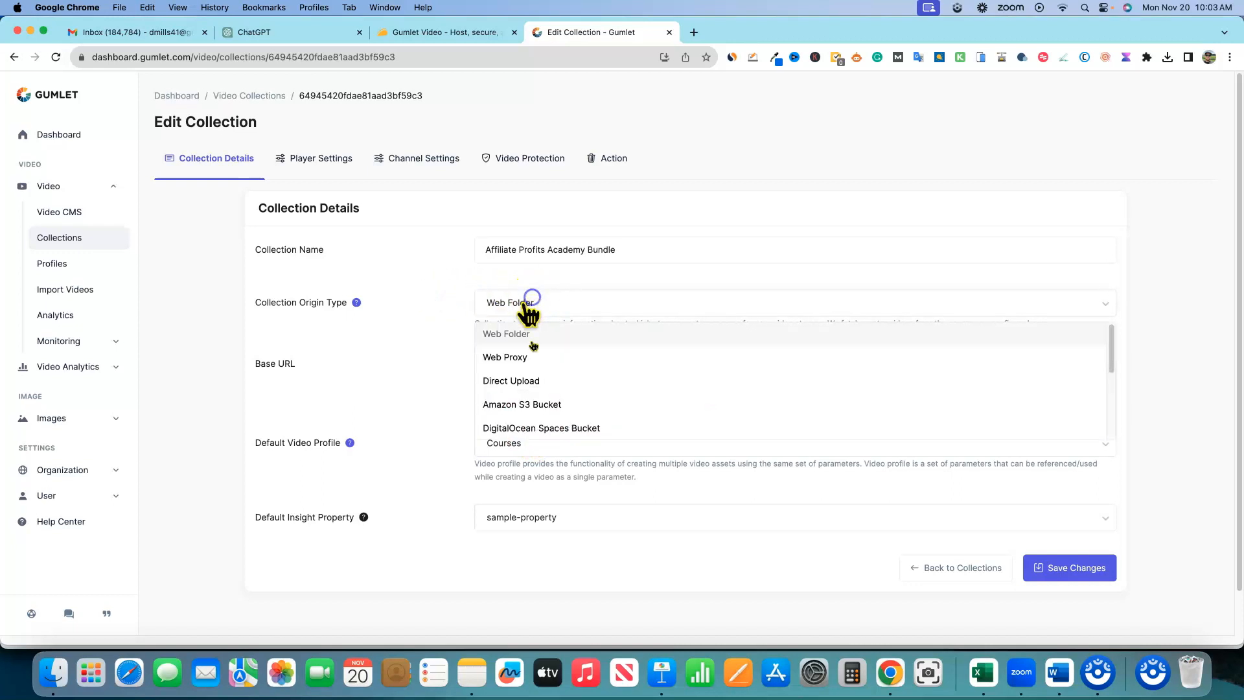
pyautogui.click(446, 288)
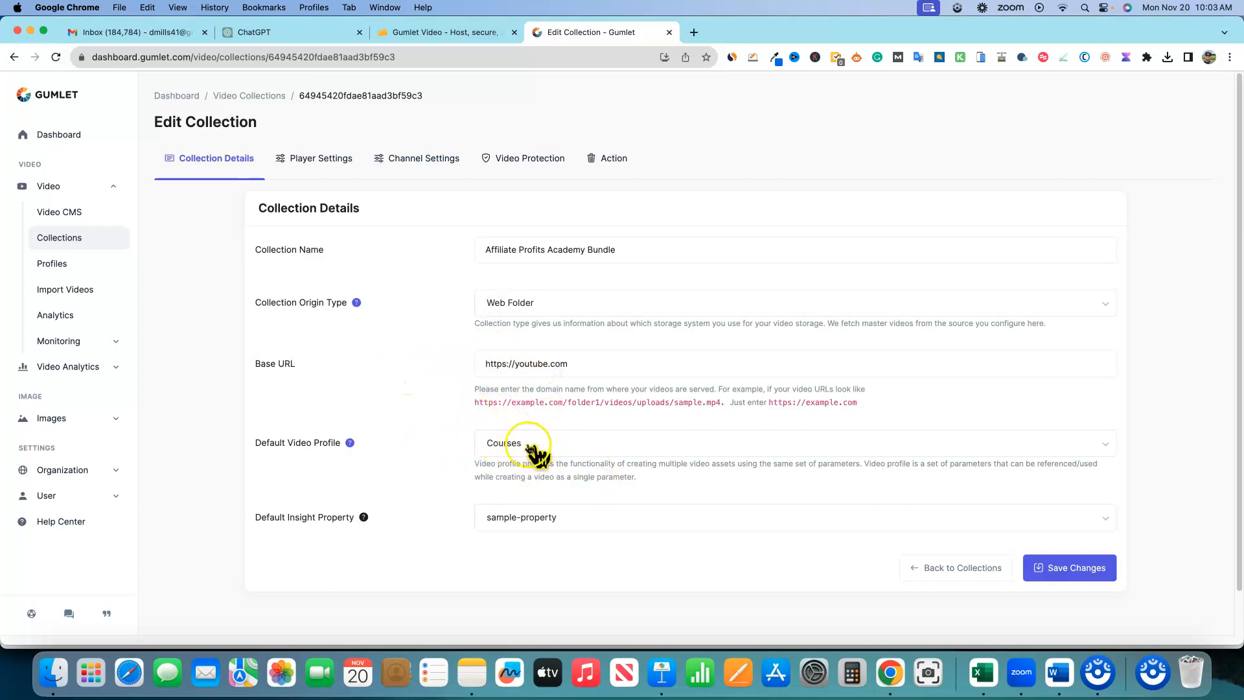
# Step: Review the collection's Player Settings, from basic and advanced options to branding and monetization
pyautogui.click(343, 162)
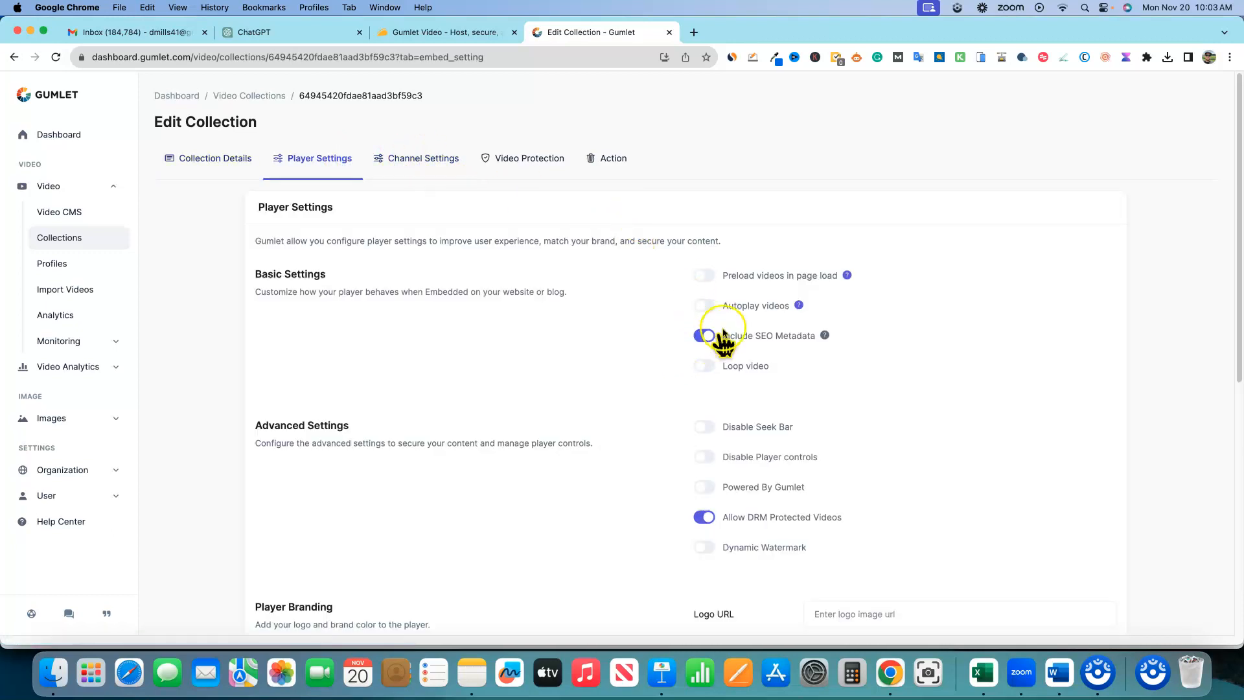
pyautogui.scroll(-7, 758, 521)
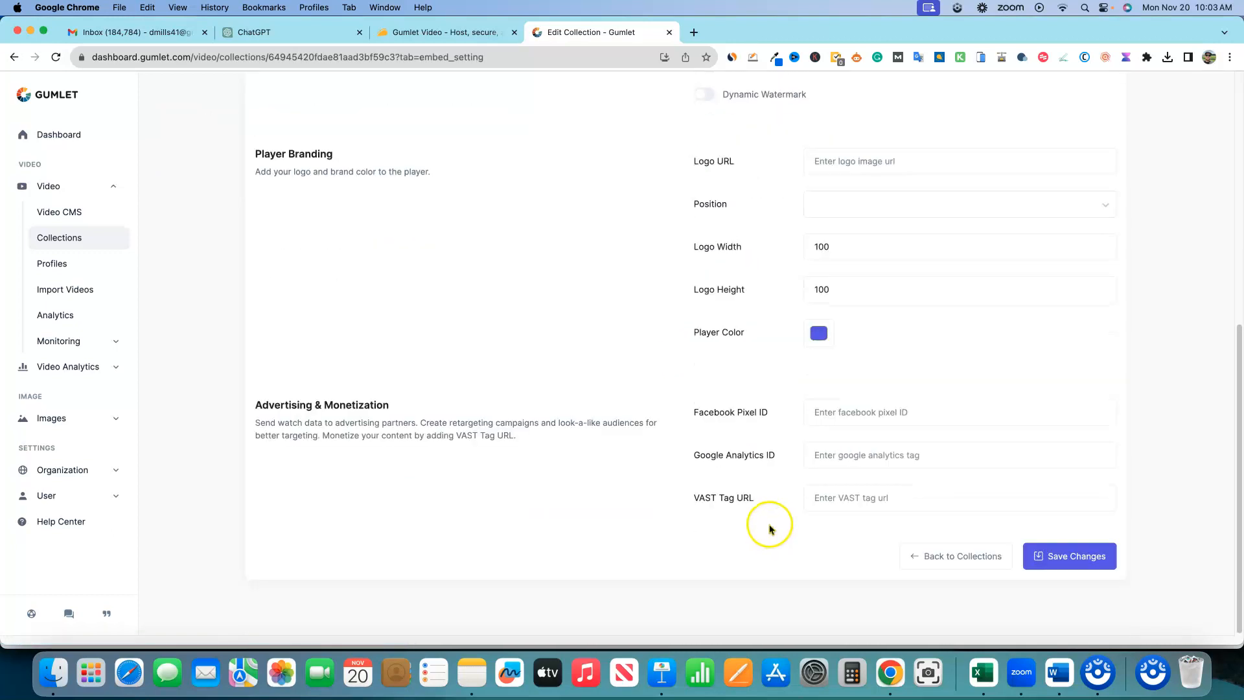
pyautogui.scroll(8, 770, 525)
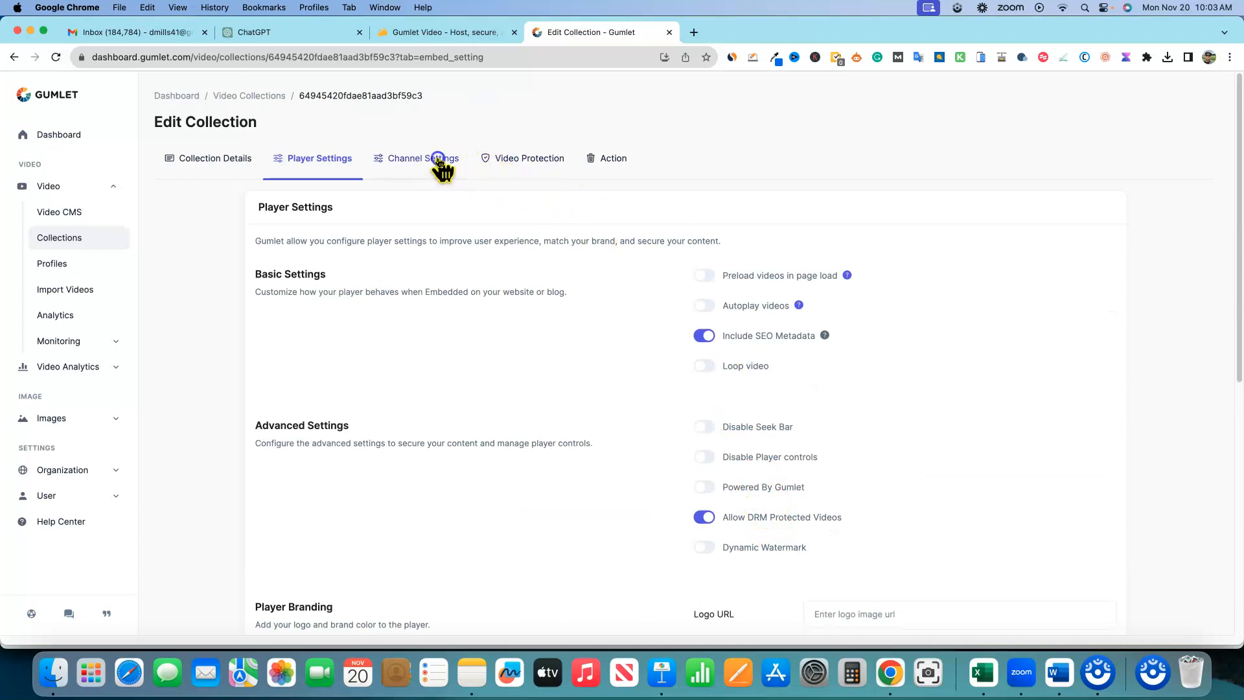
# Step: Review the collection's channel settings and video protection options, returning to its collection details
pyautogui.click(439, 160)
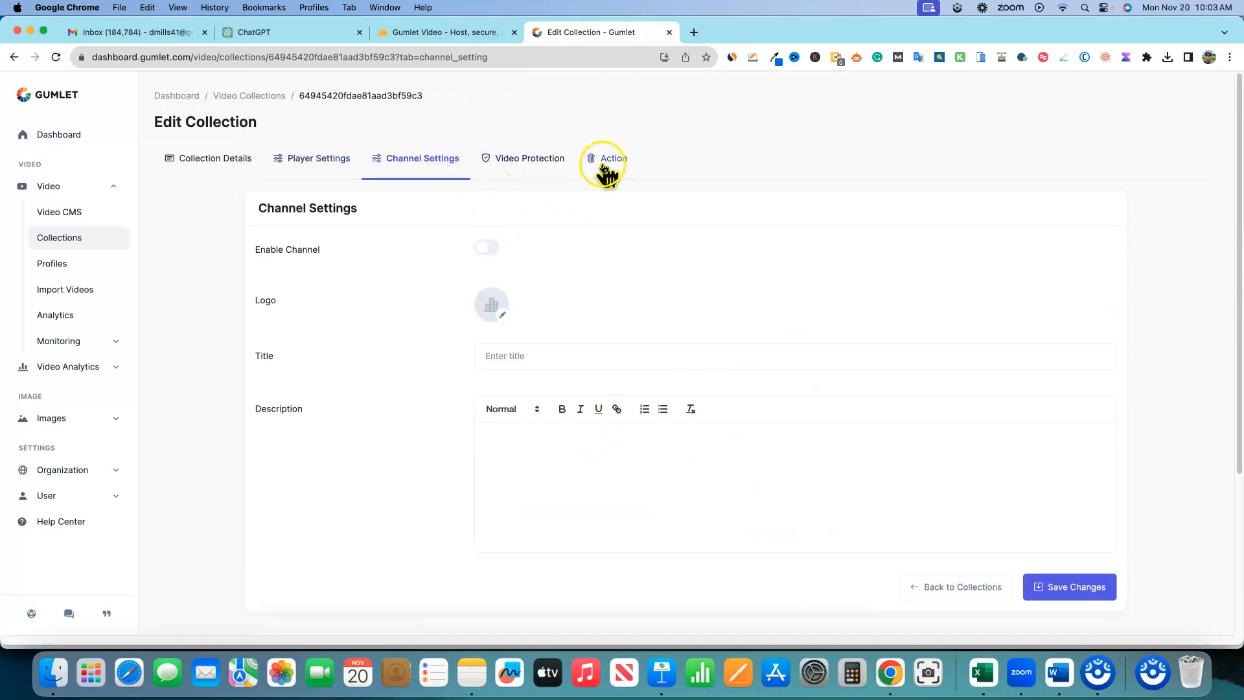
pyautogui.click(549, 160)
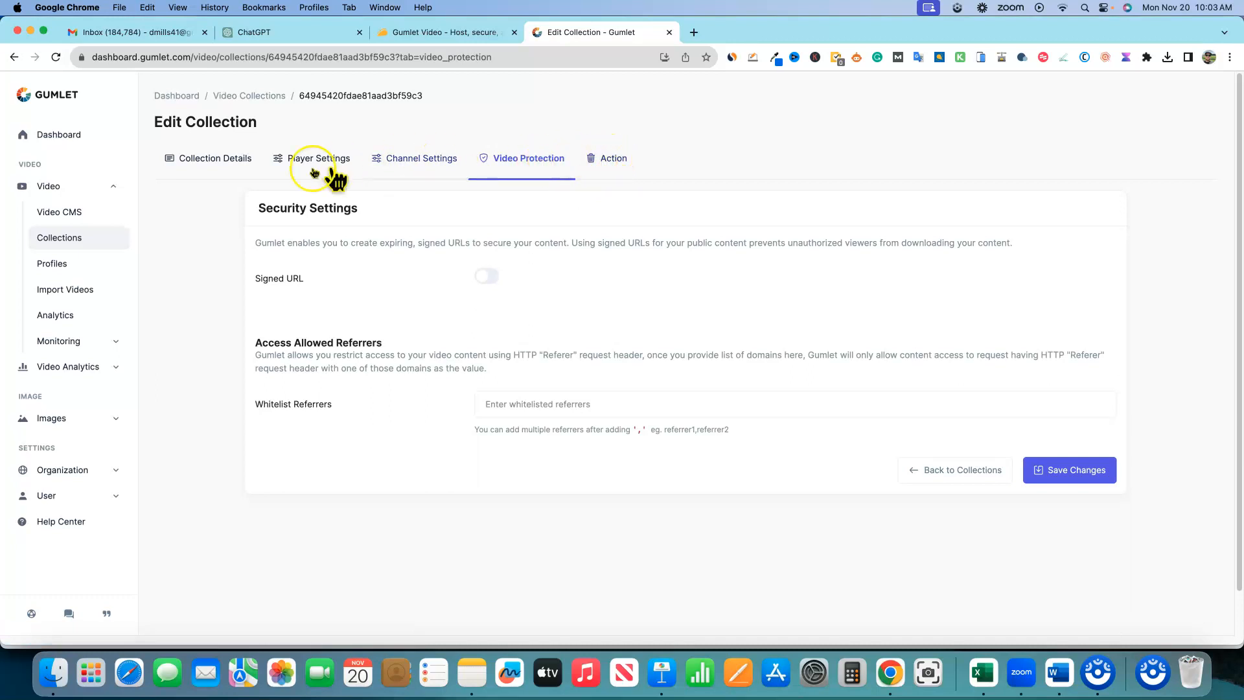
pyautogui.click(241, 166)
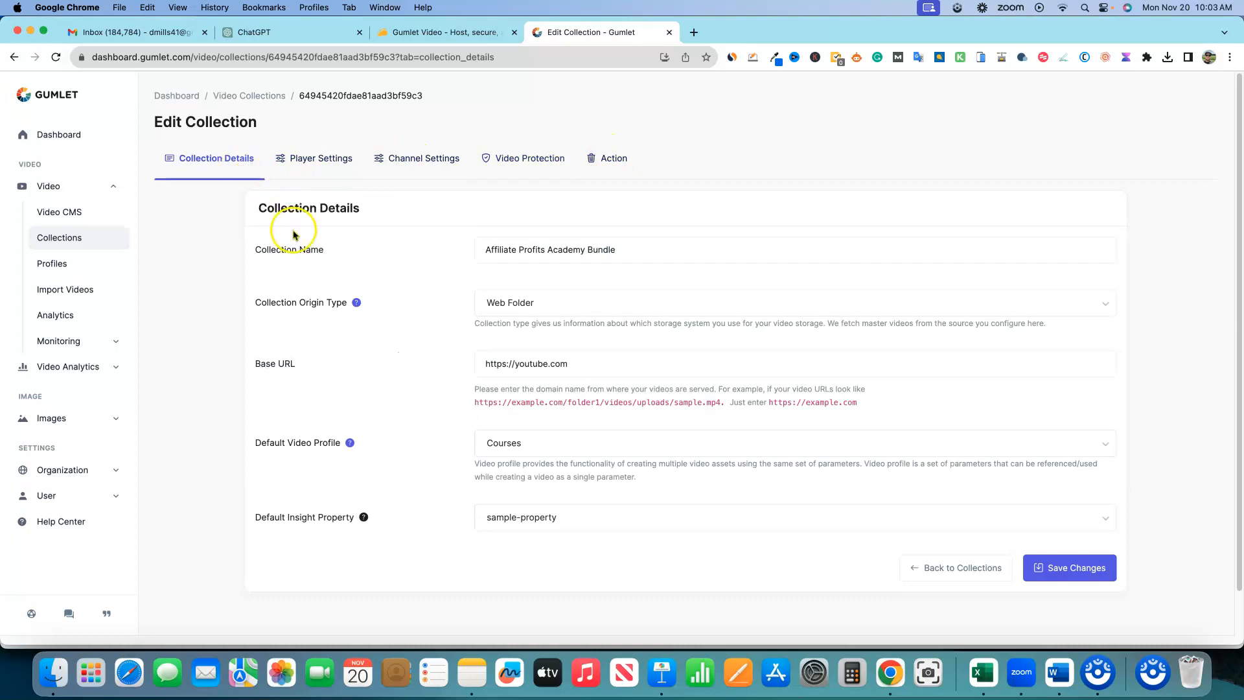
# Step: View the available video import sources and look through the Usage Analytics charts
pyautogui.click(103, 286)
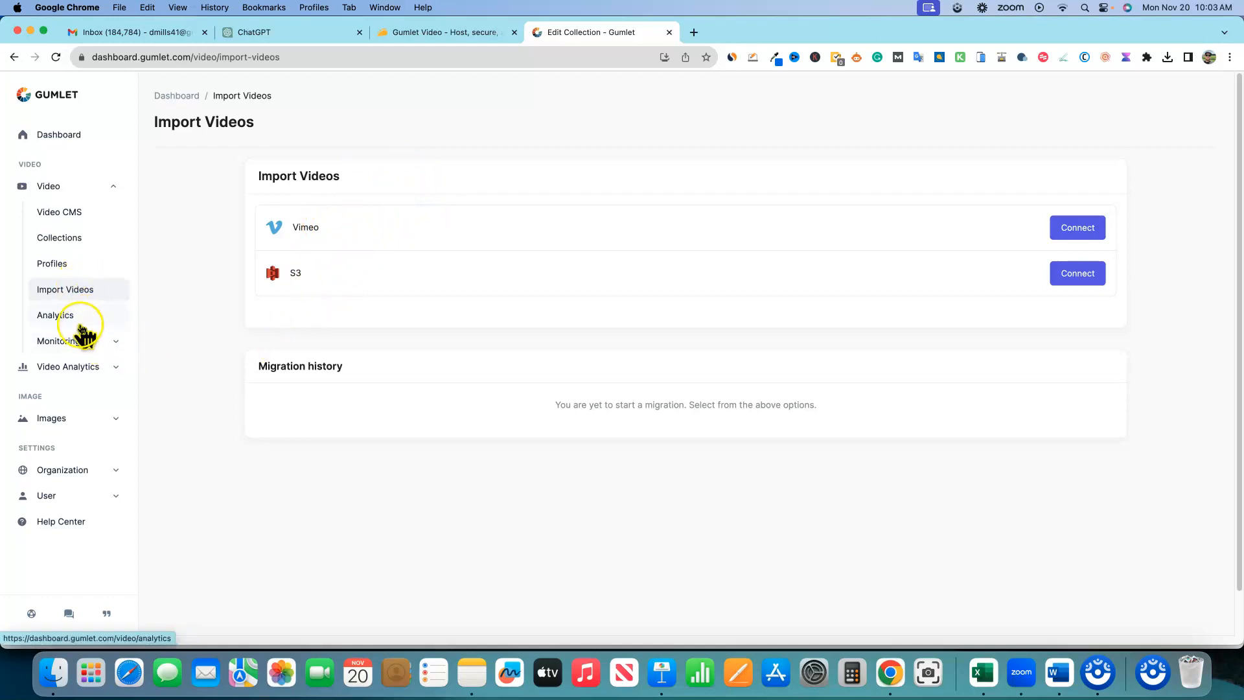
pyautogui.click(75, 316)
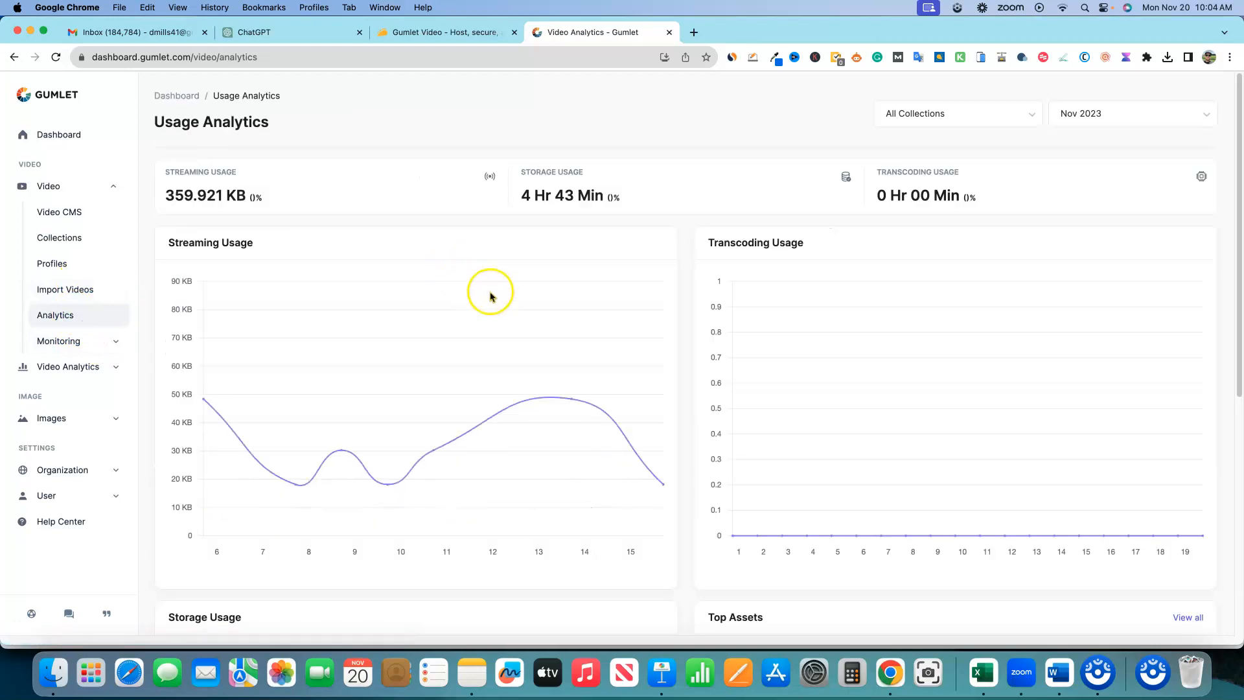
pyautogui.scroll(-6, 621, 367)
pyautogui.scroll(6, 621, 367)
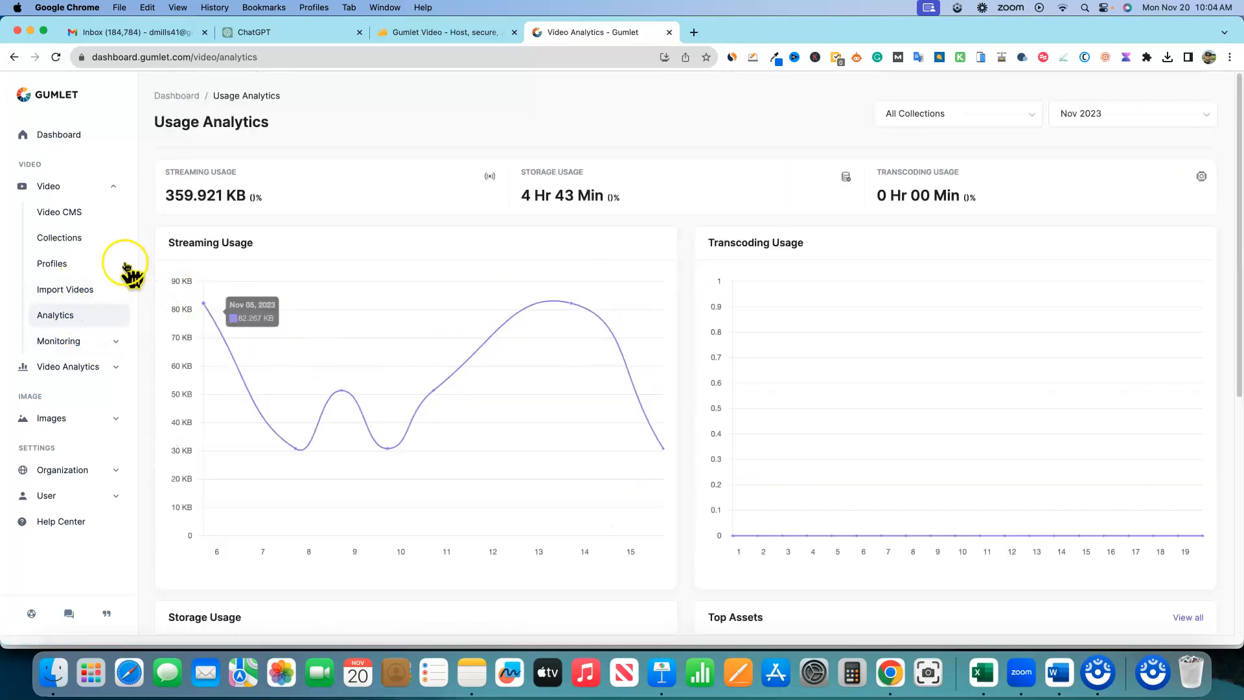
# Step: Upload the Voila Black Friday MP4 from the device's Downloads folder to the Demo Collection in the Video CMS
pyautogui.click(83, 210)
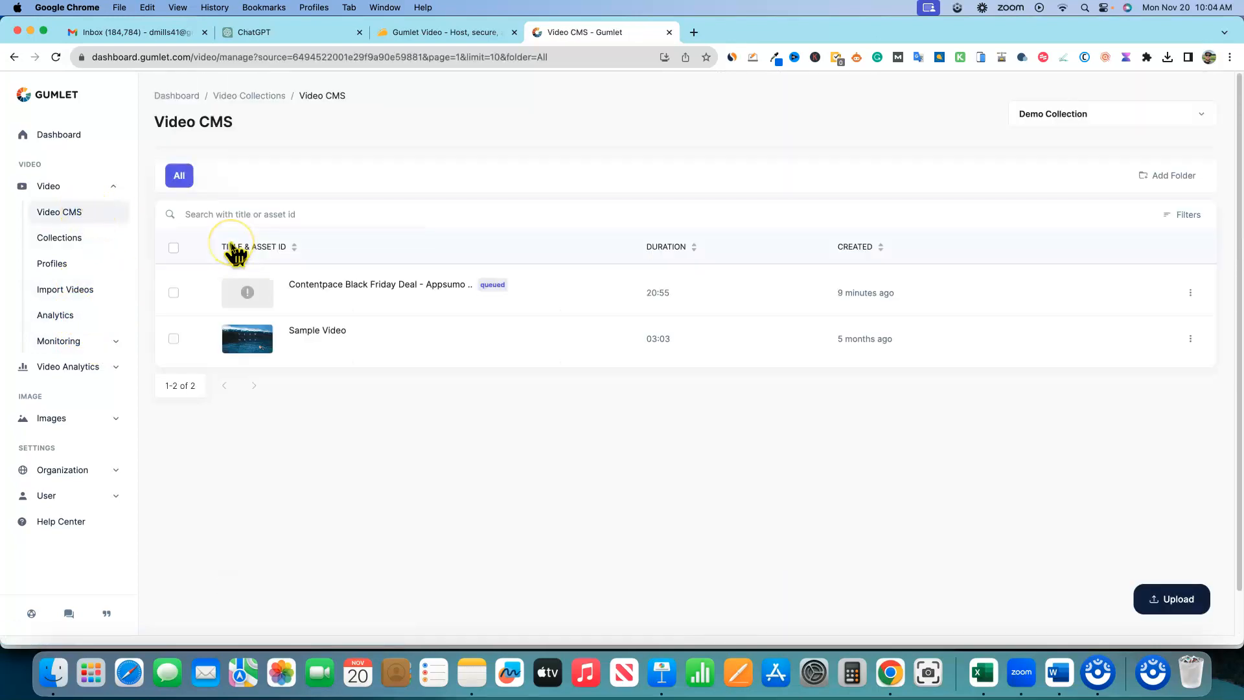
pyautogui.click(1177, 600)
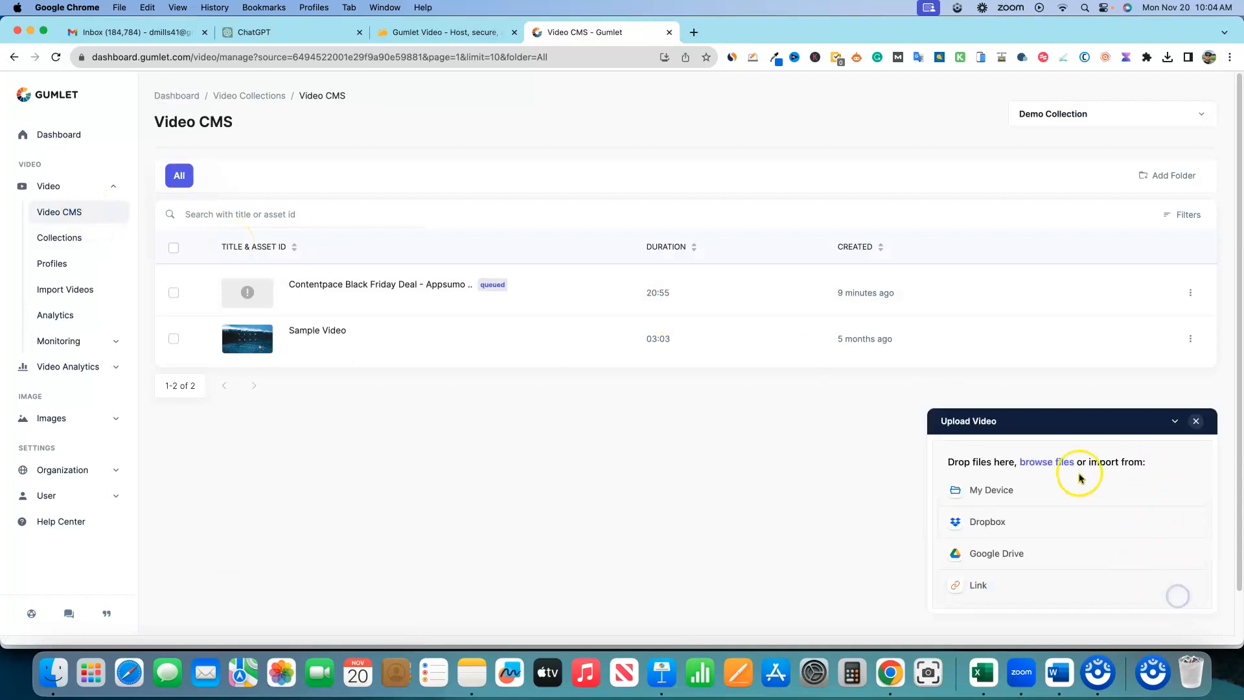
pyautogui.click(998, 493)
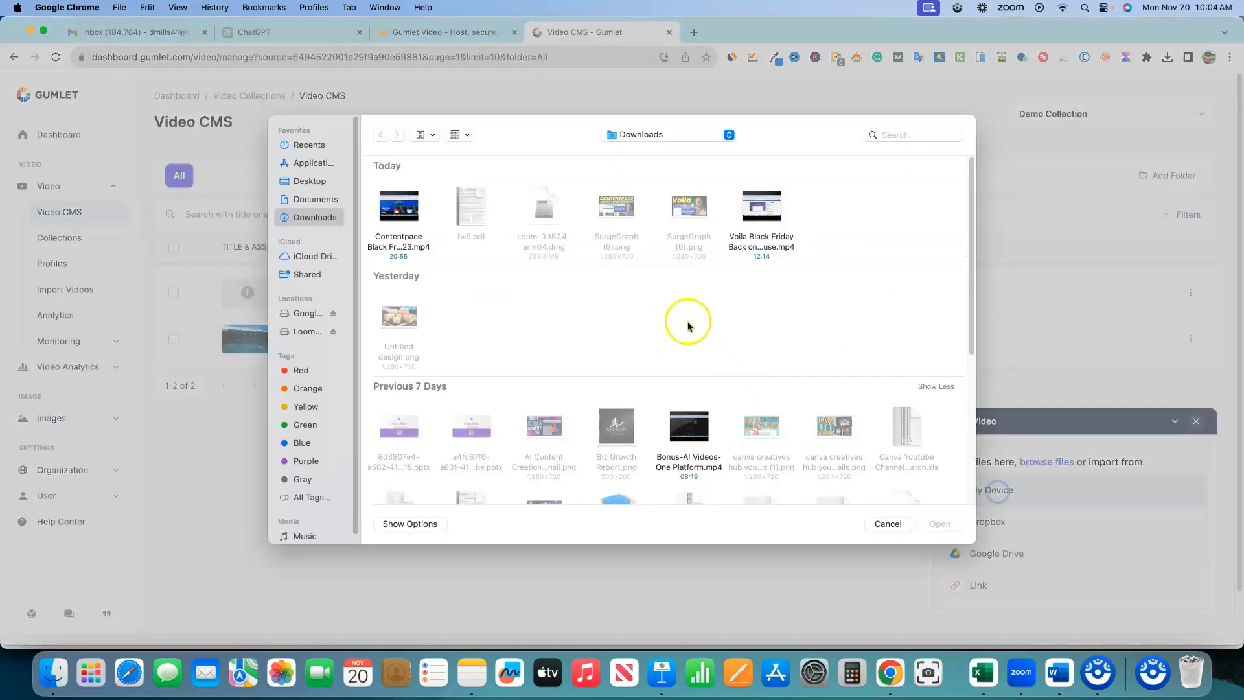
pyautogui.click(774, 216)
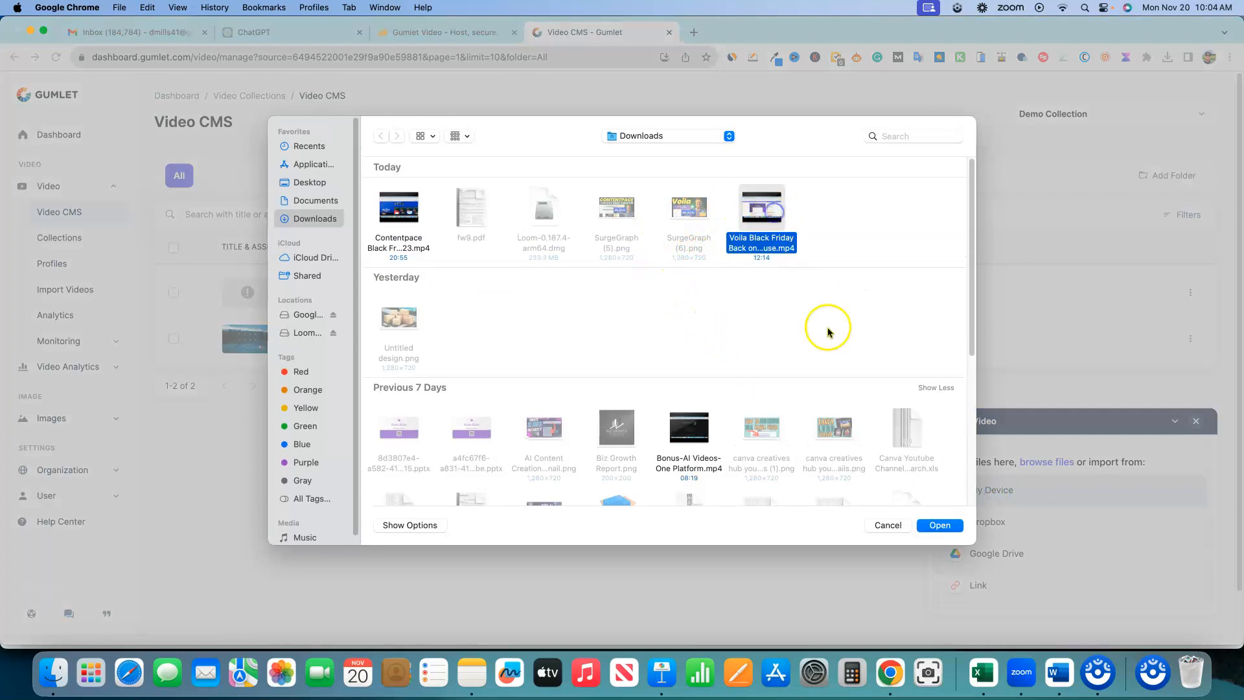
pyautogui.click(940, 525)
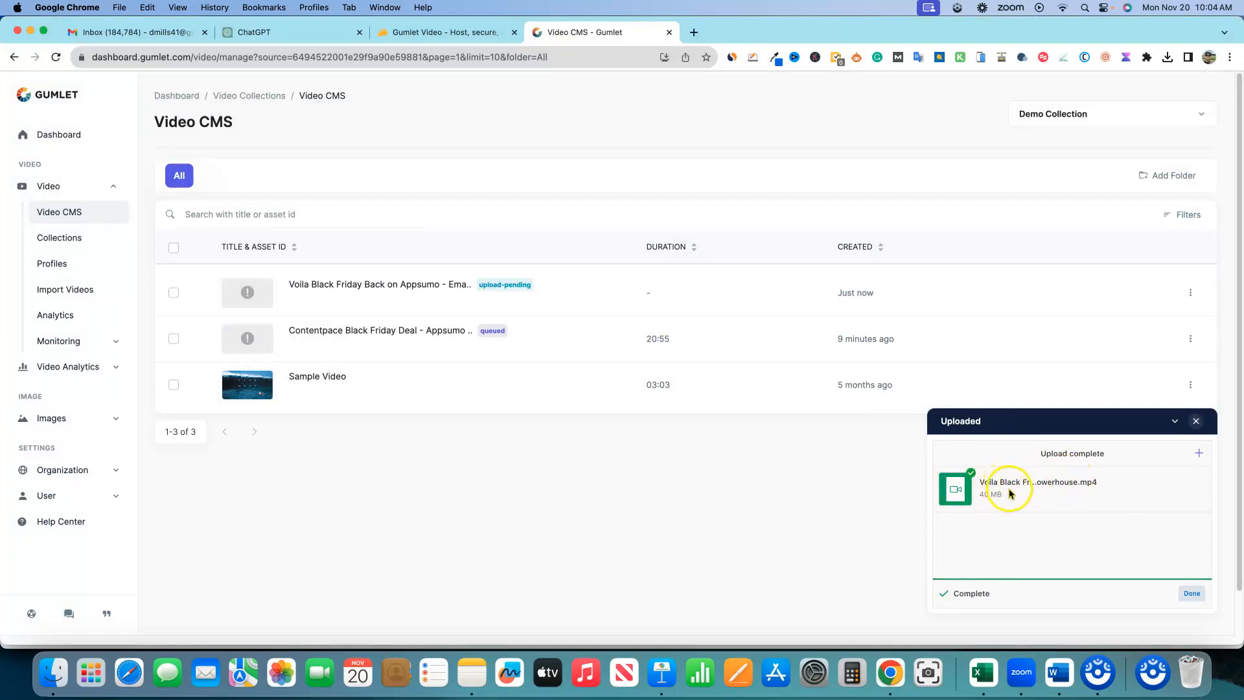
pyautogui.click(1191, 592)
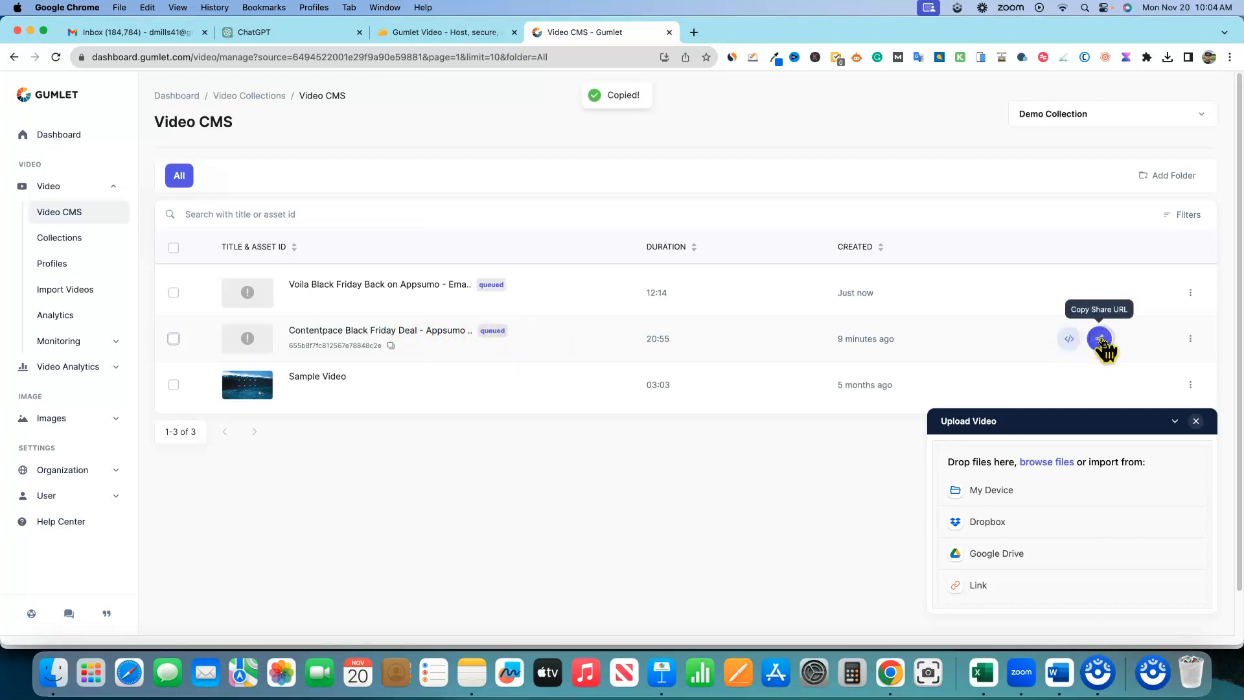
# Step: Open the Contentpace video's share URL in a new browser tab and play the video
pyautogui.click(694, 34)
pyautogui.write('https://www.gumlet.com/watch/655b8f7fc812567e78848c2e')
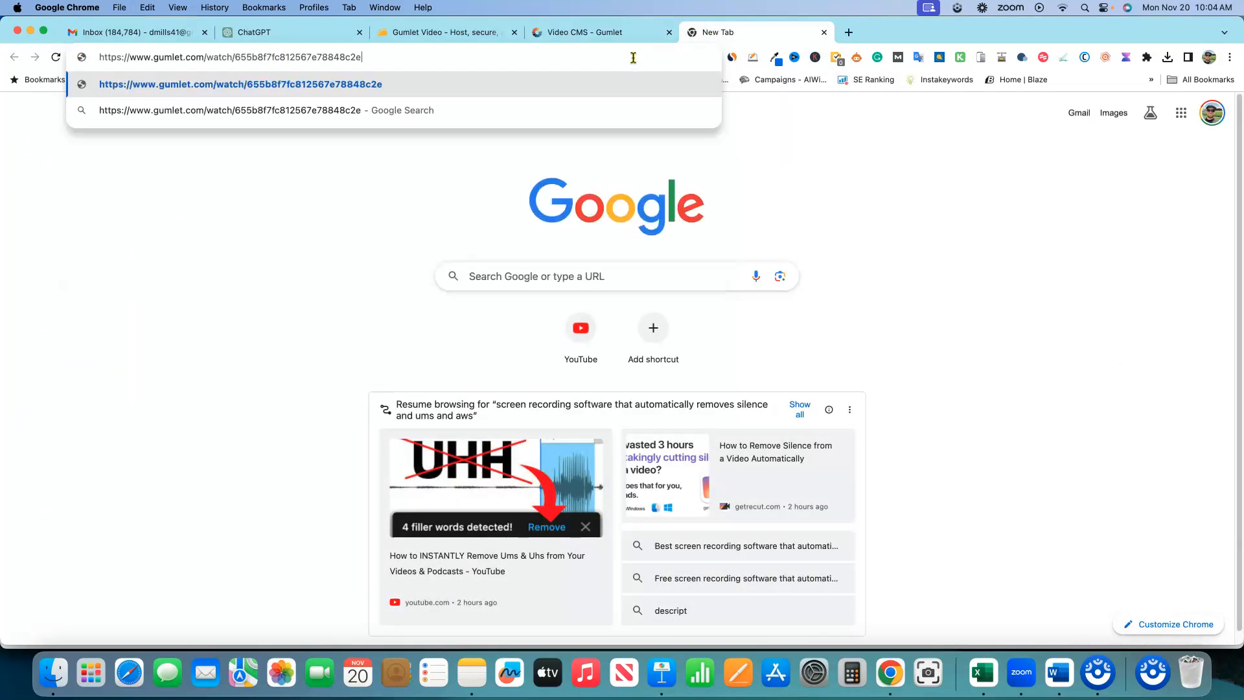
pyautogui.press('Return')
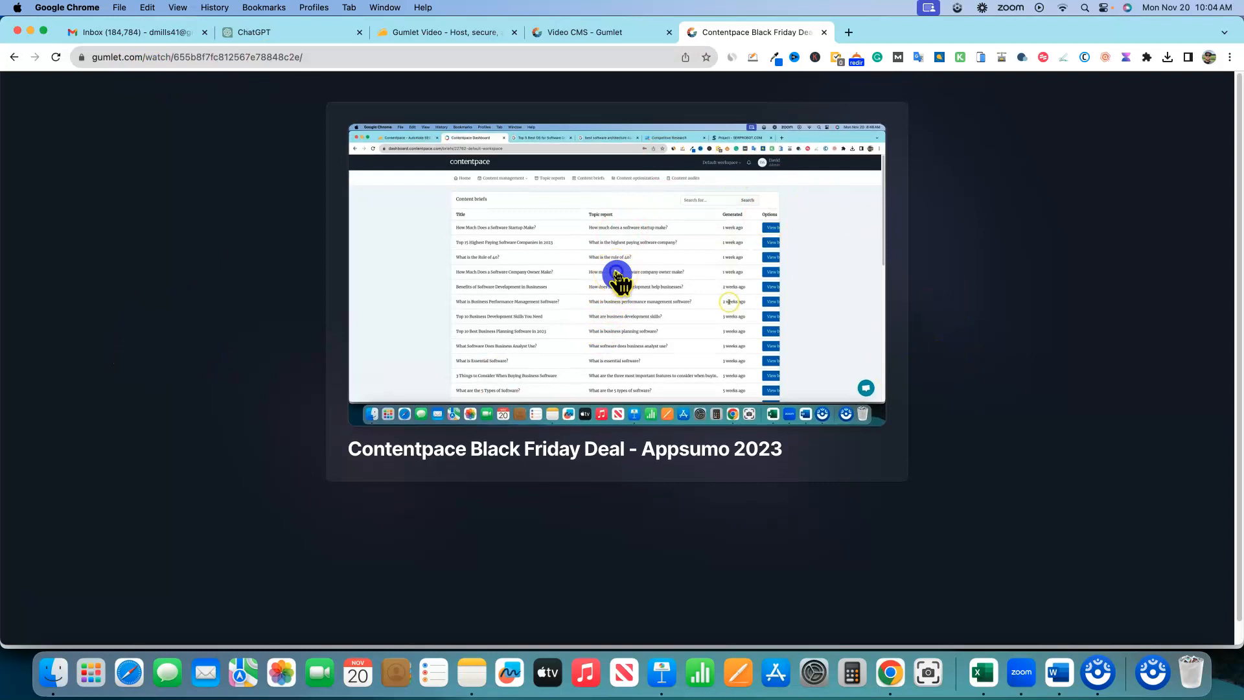
pyautogui.click(616, 277)
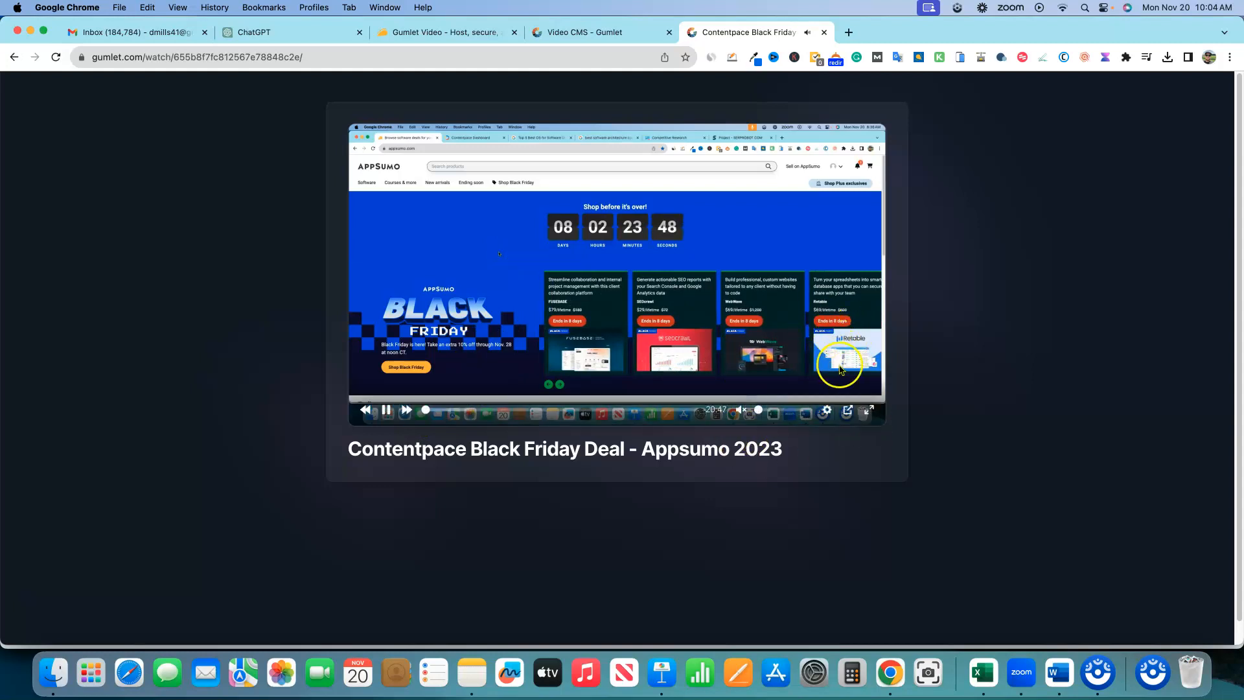
# Step: View the Contentpace video in full screen, check its playback quality options and exit full screen
pyautogui.click(871, 417)
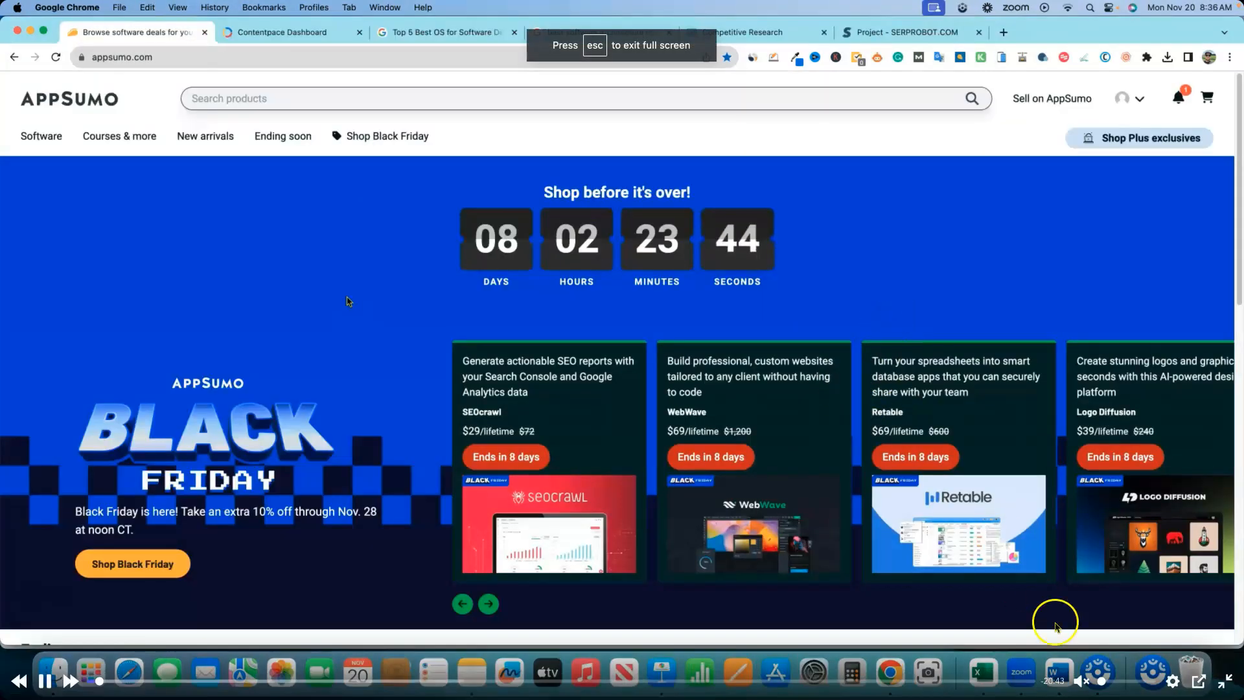
pyautogui.click(1172, 681)
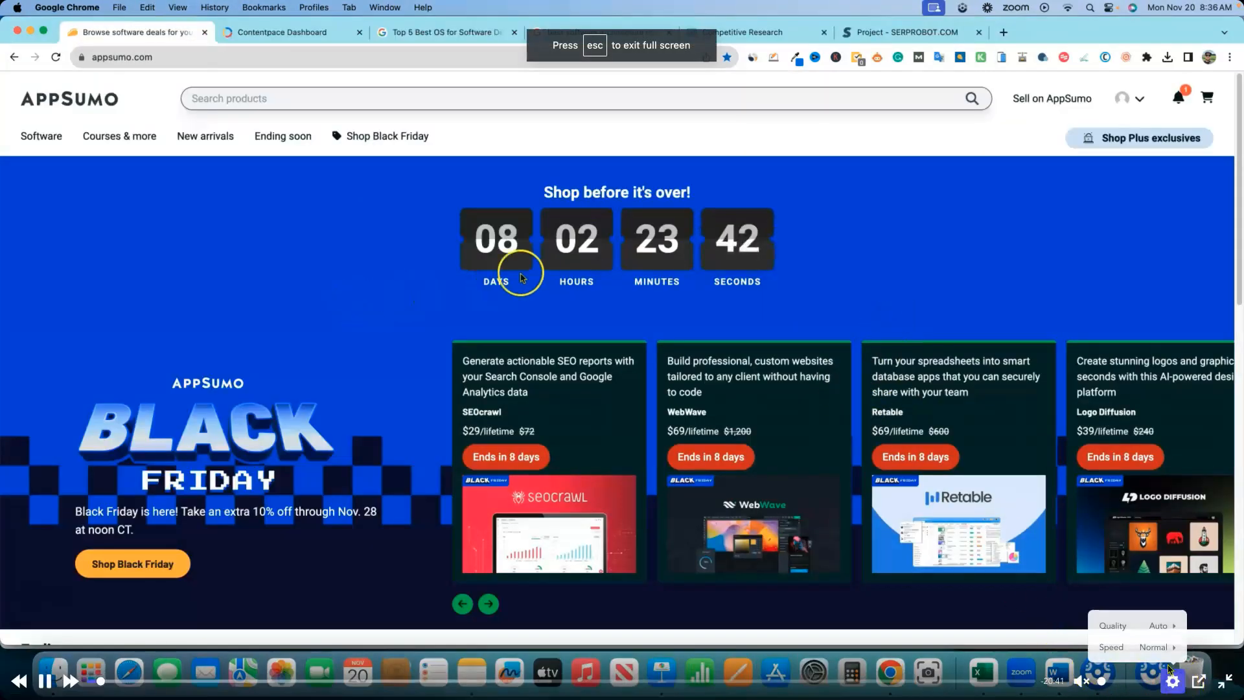
pyautogui.click(1152, 625)
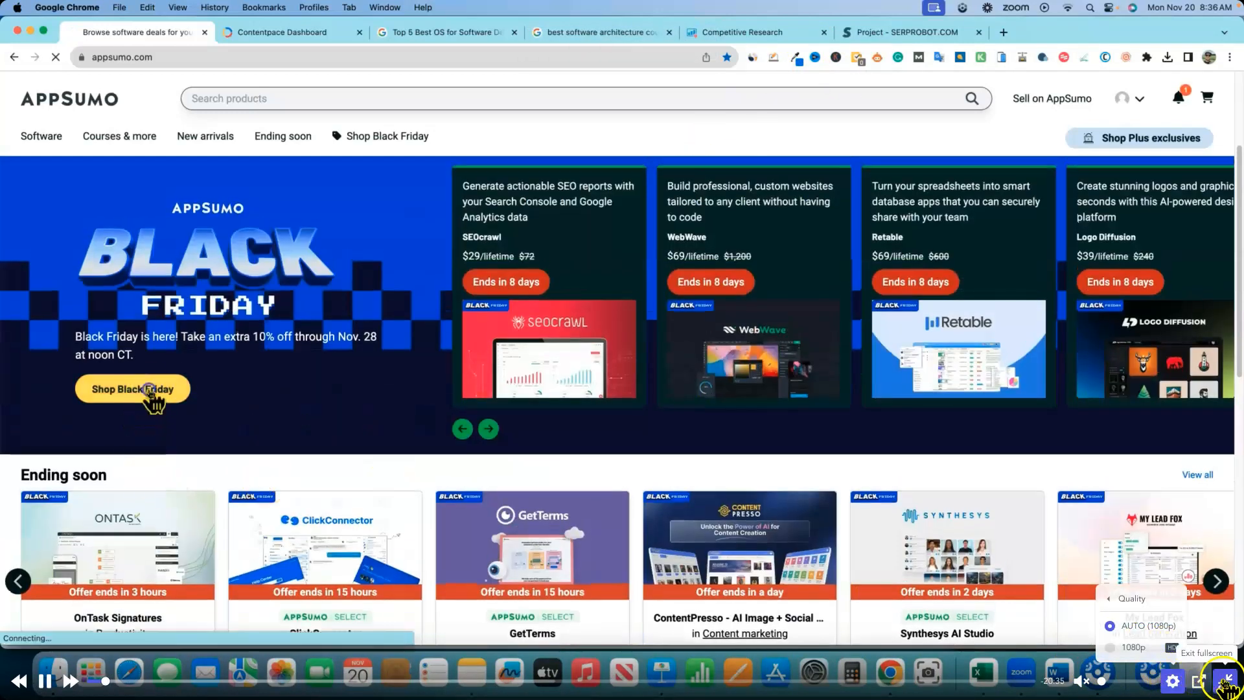
pyautogui.click(1224, 681)
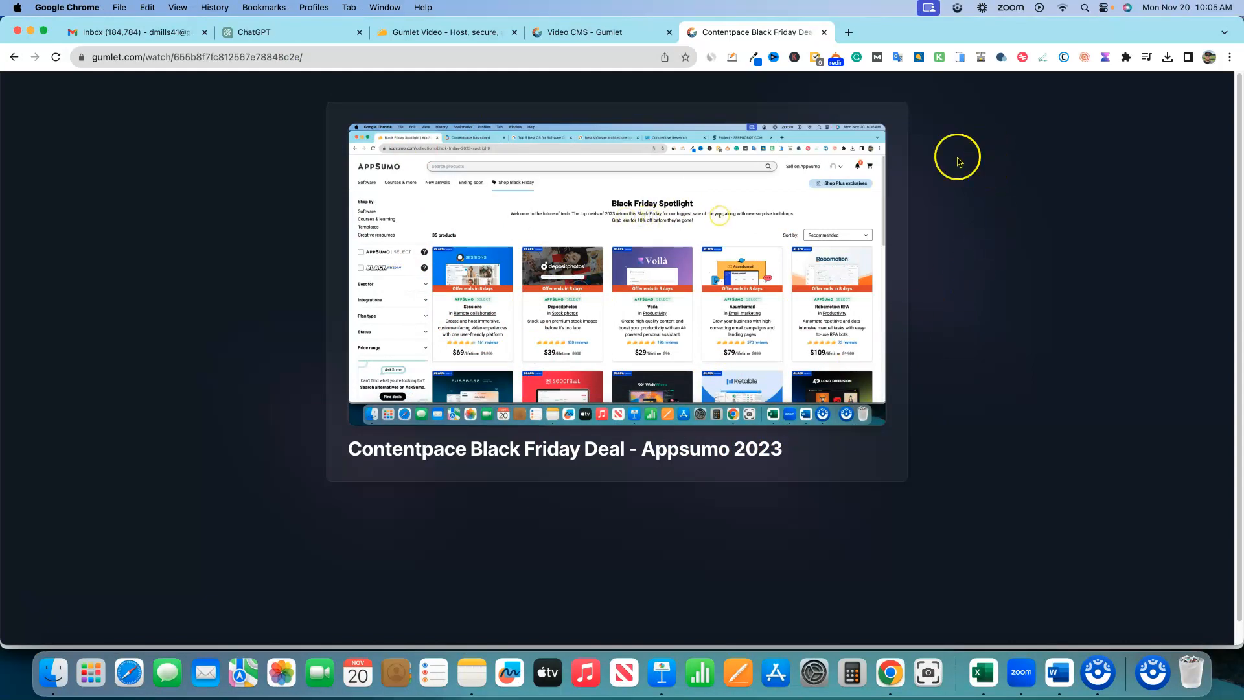
# Step: Return to the Video CMS, dismiss the video upload window and go to the Dashboard
pyautogui.click(638, 32)
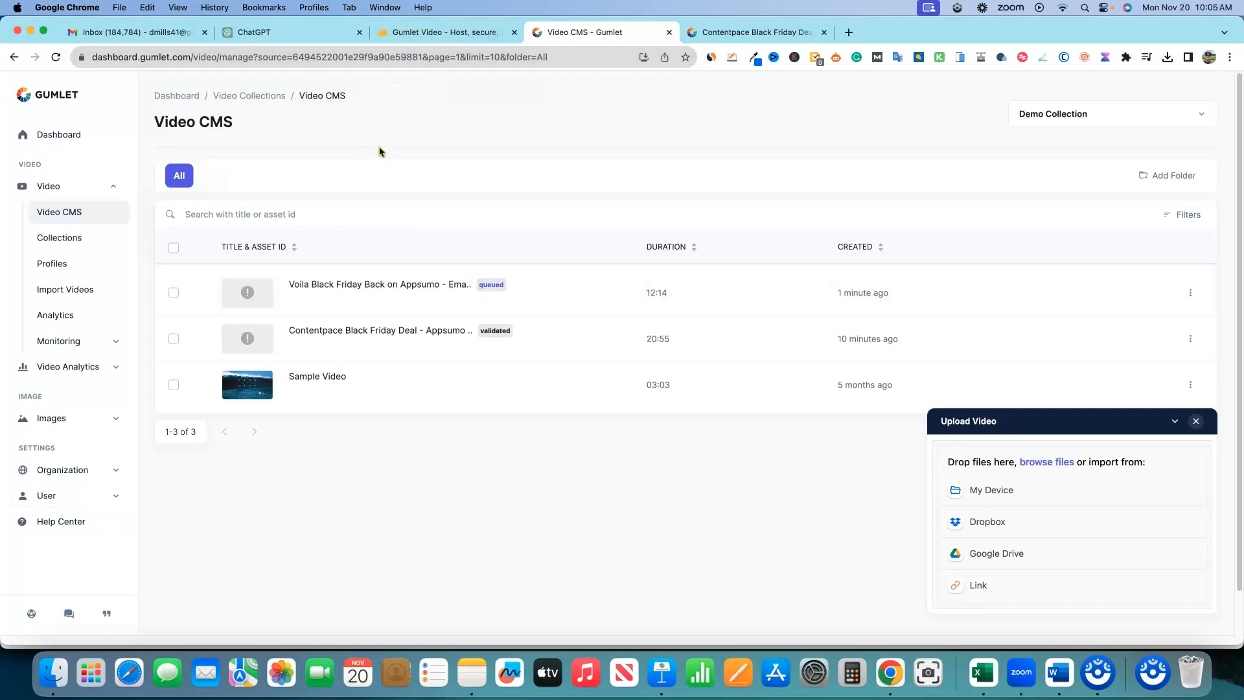
pyautogui.click(1197, 422)
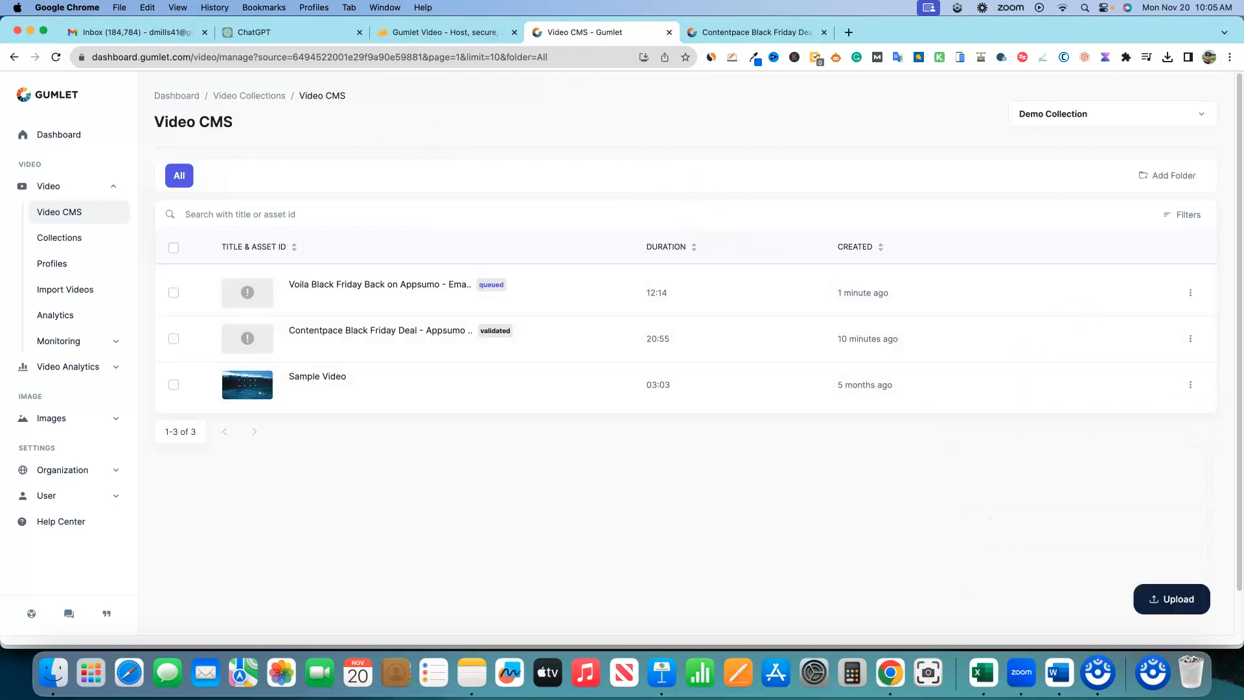
pyautogui.click(65, 142)
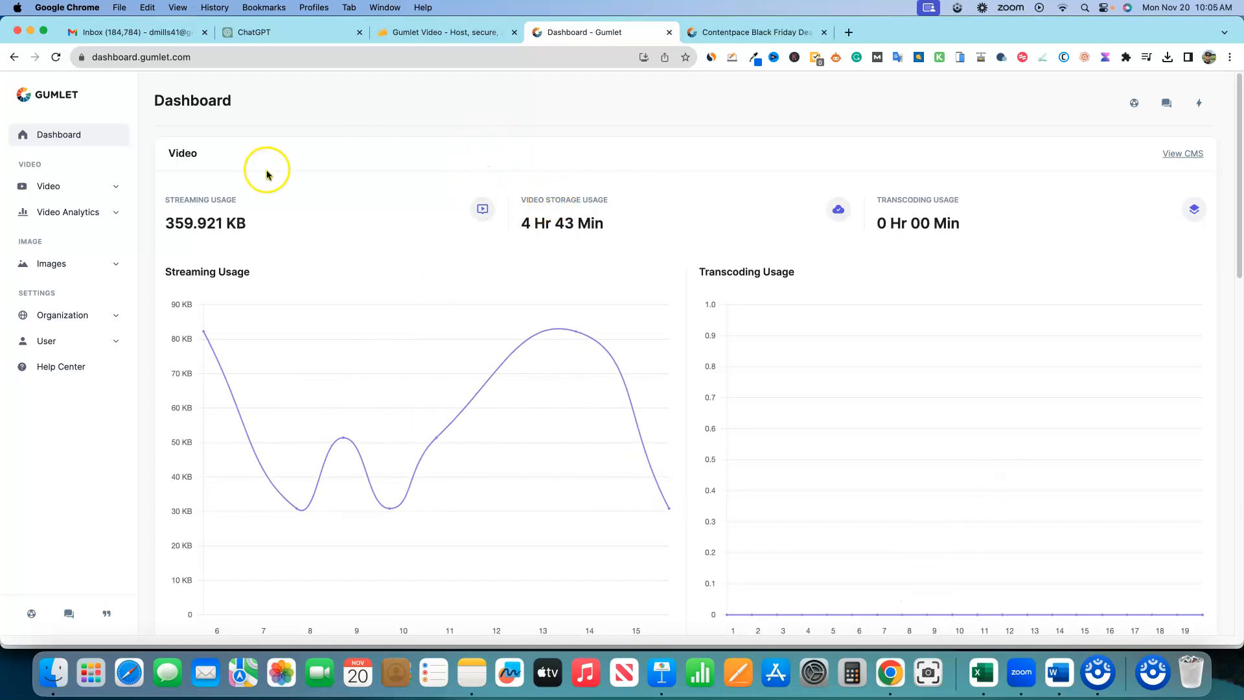
# Step: Expand the Video, Video Analytics and Images sections to look through their available pages
pyautogui.click(114, 189)
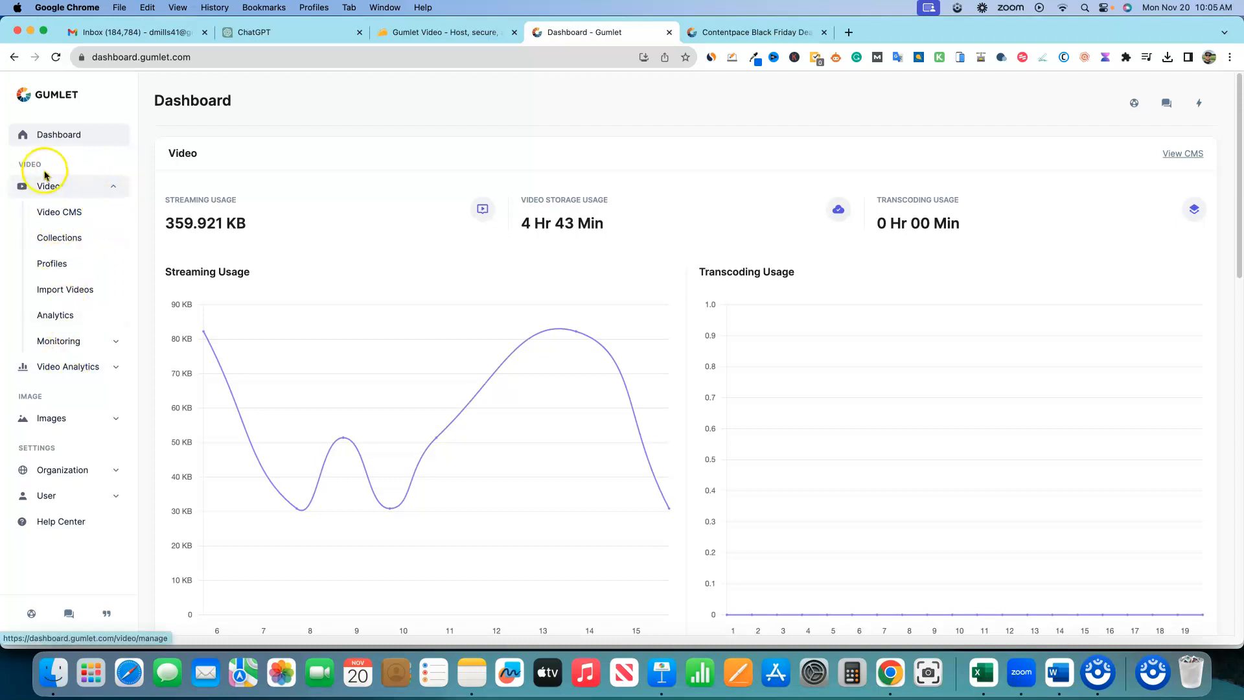
pyautogui.click(114, 366)
pyautogui.click(105, 521)
pyautogui.scroll(-3, 109, 522)
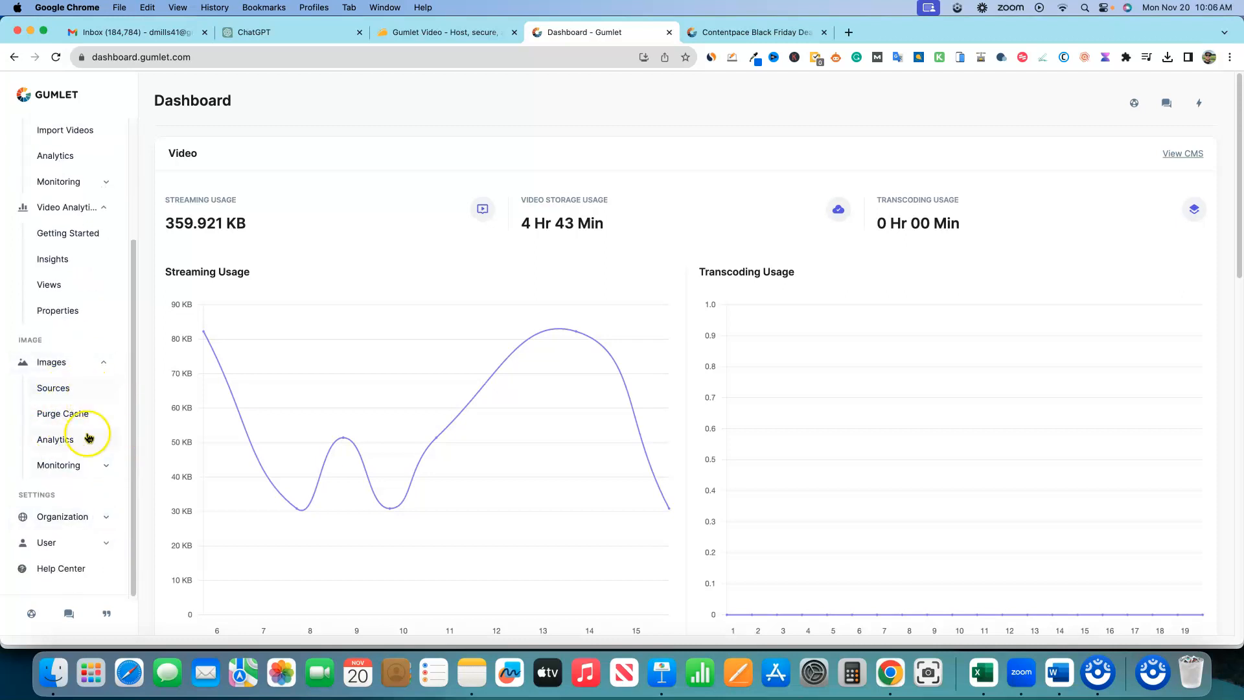
pyautogui.scroll(-1, 80, 465)
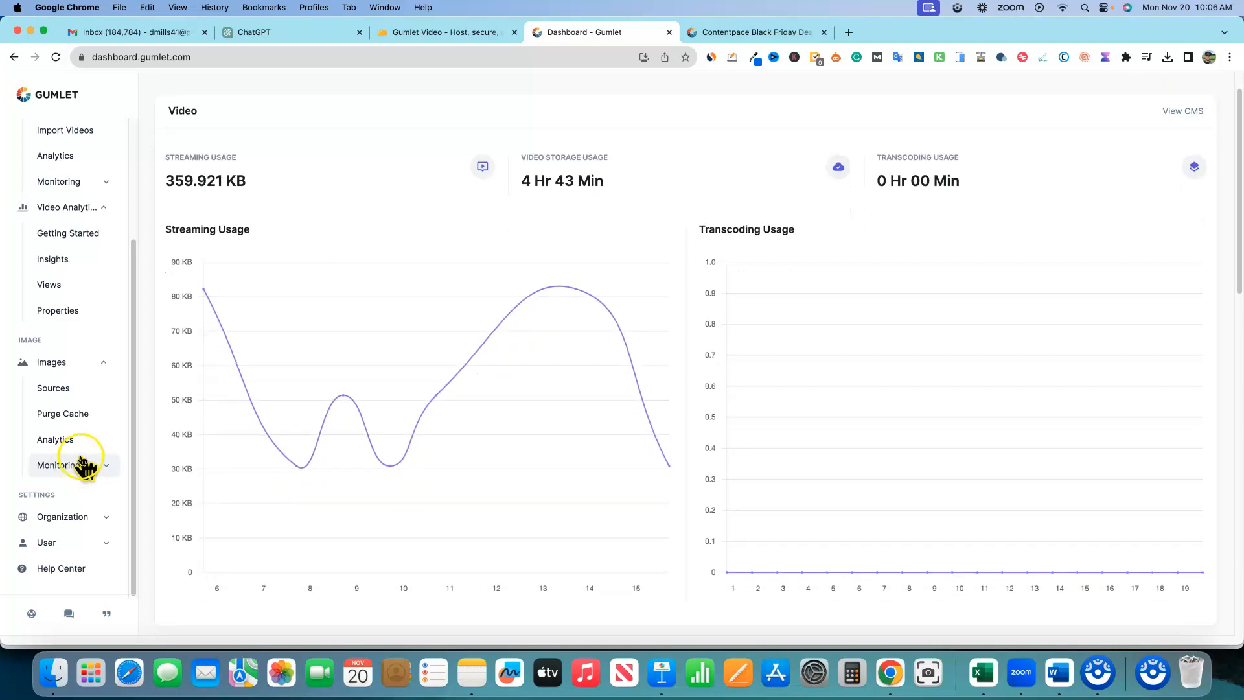
# Step: Start a new WordPress image source through the introductory guide to view its source details form
pyautogui.click(68, 369)
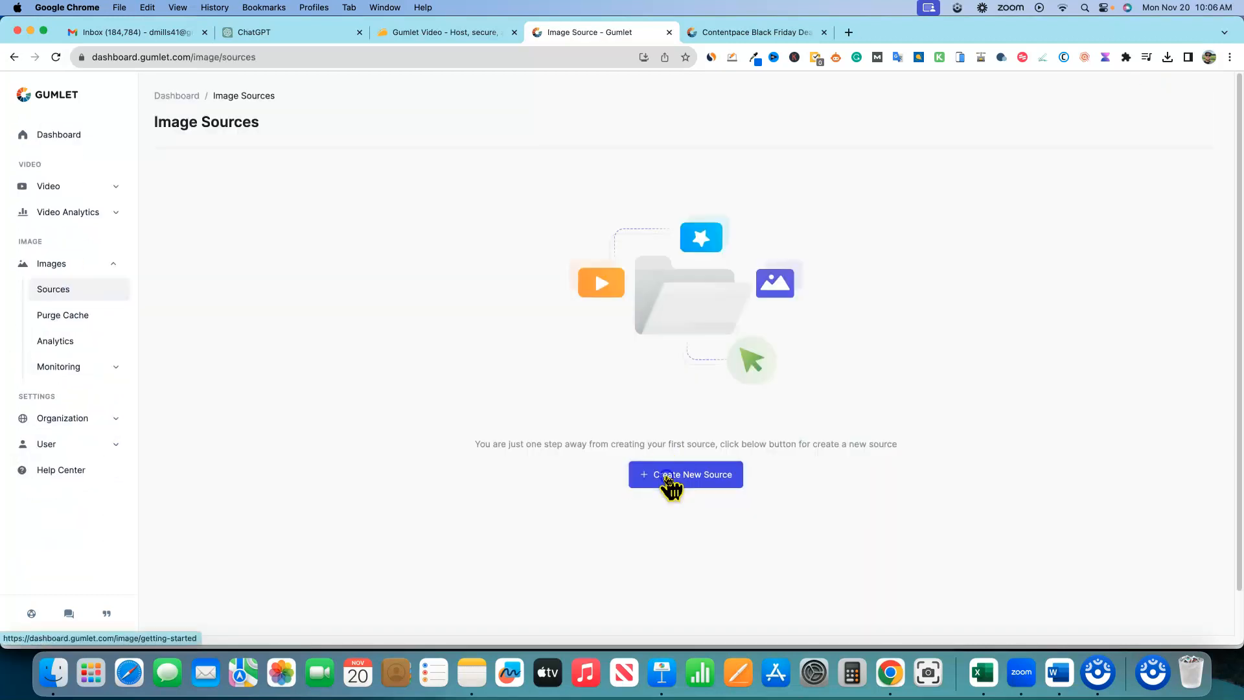
pyautogui.click(669, 479)
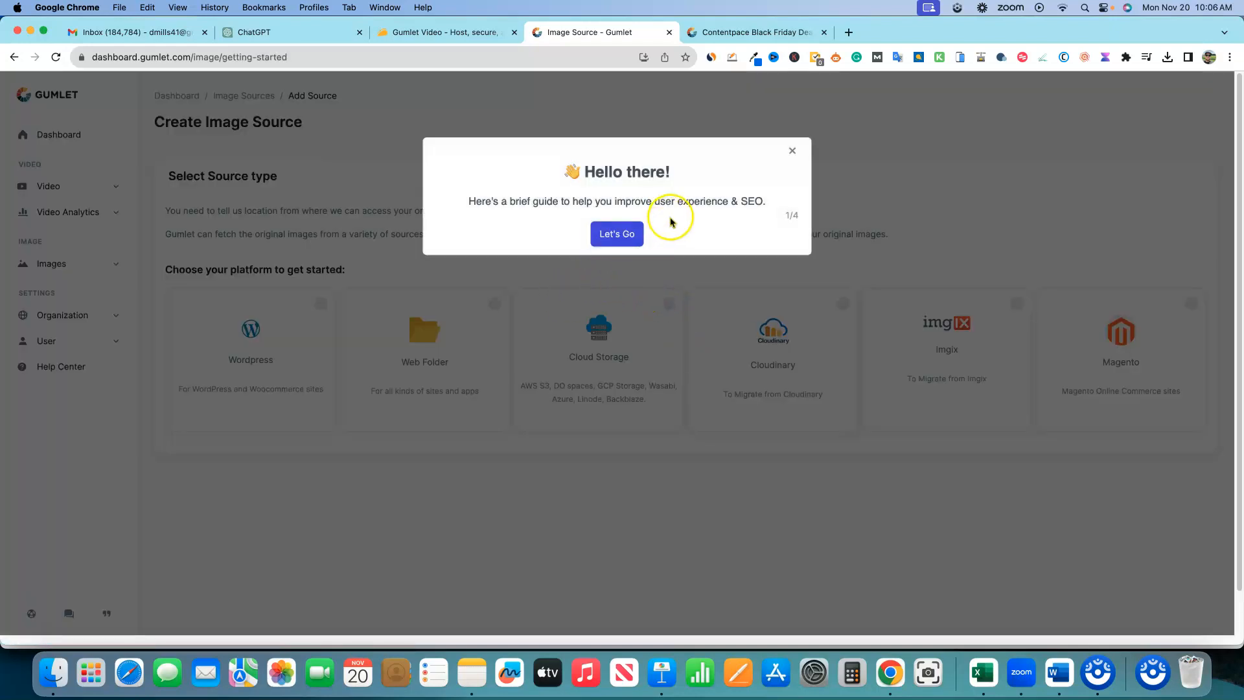
pyautogui.click(644, 234)
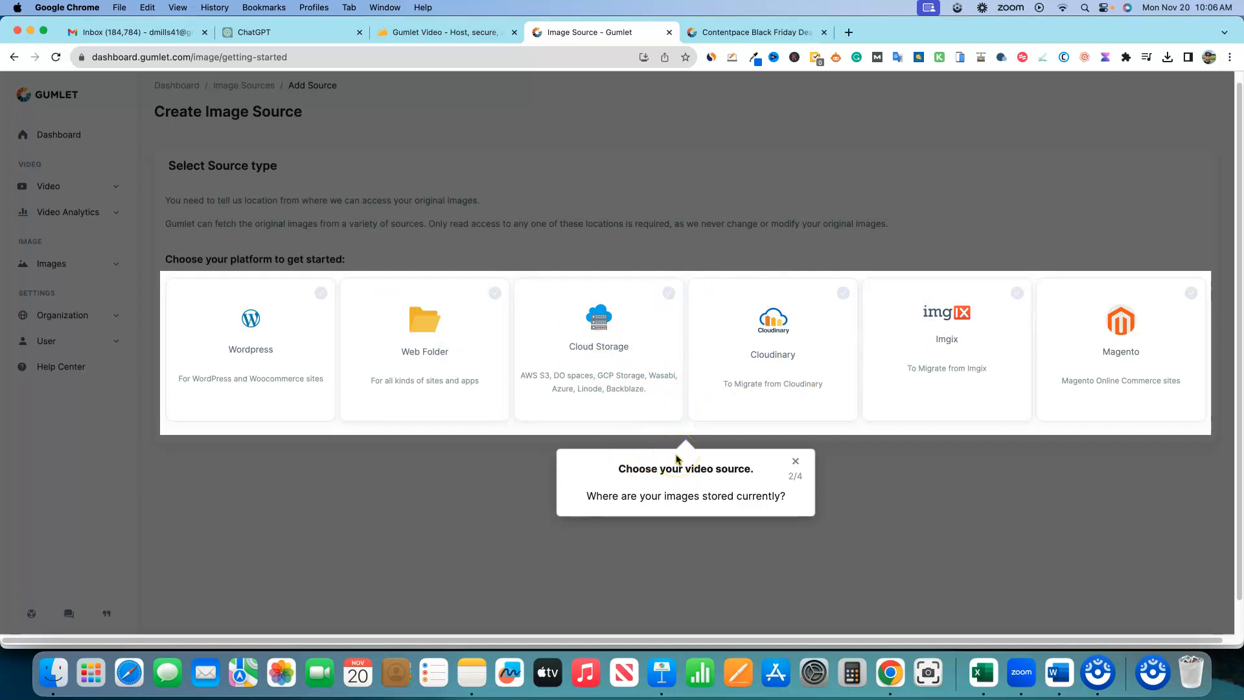
pyautogui.click(253, 325)
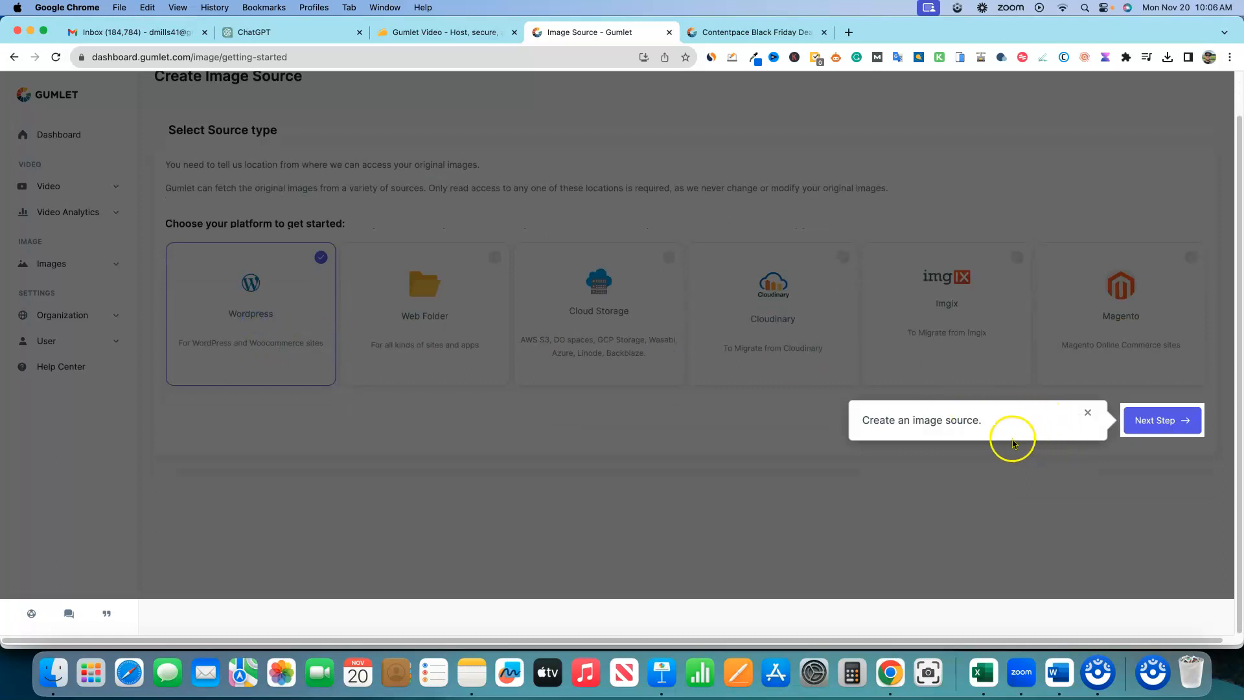
pyautogui.click(1174, 422)
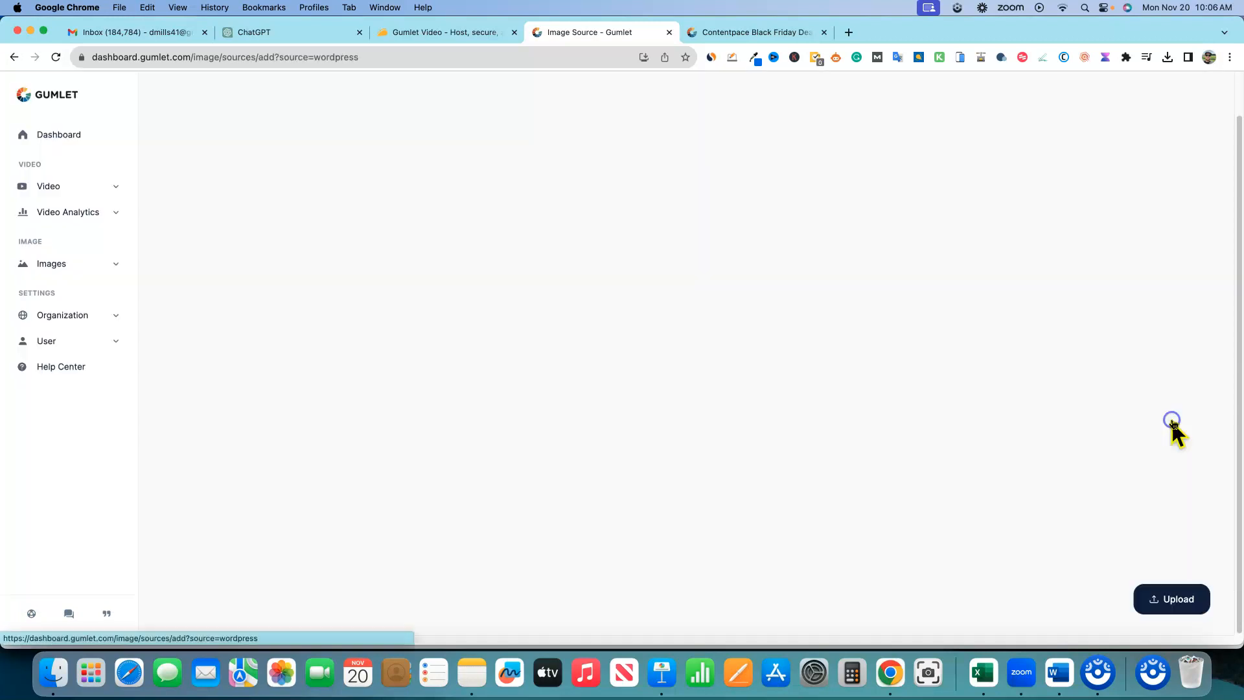
pyautogui.click(617, 192)
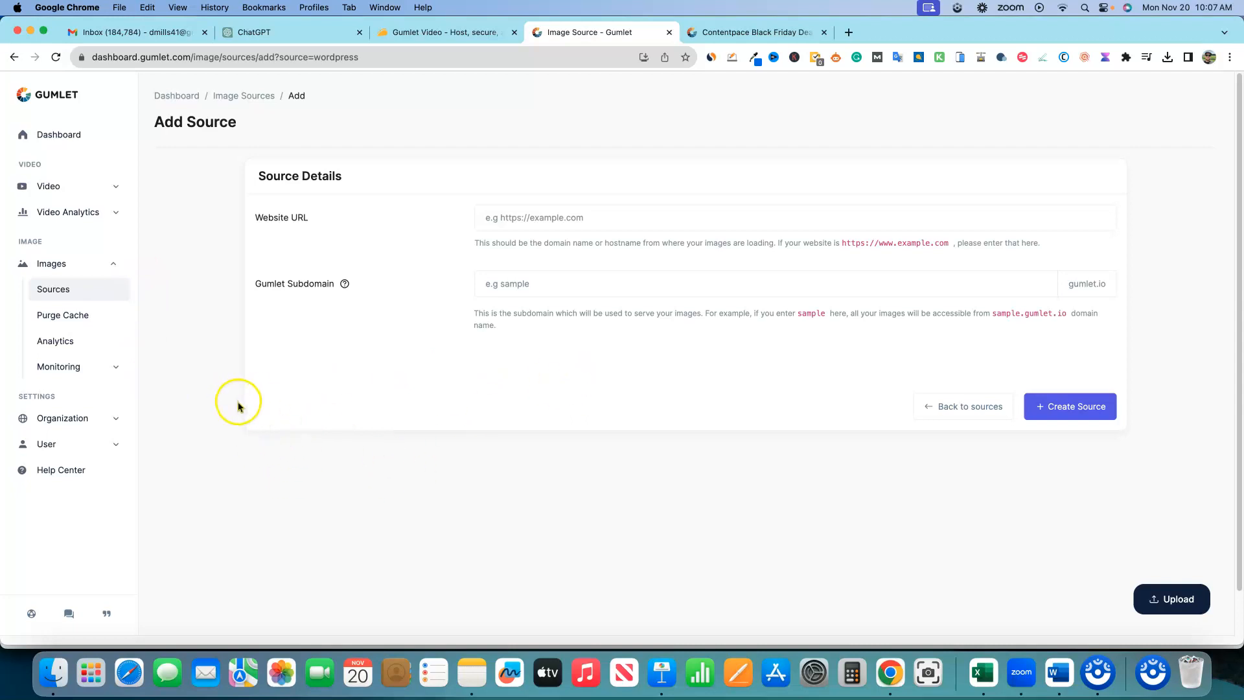
# Step: Return to the Video CMS list and check the Contentpace video's processing status and duration
pyautogui.click(116, 187)
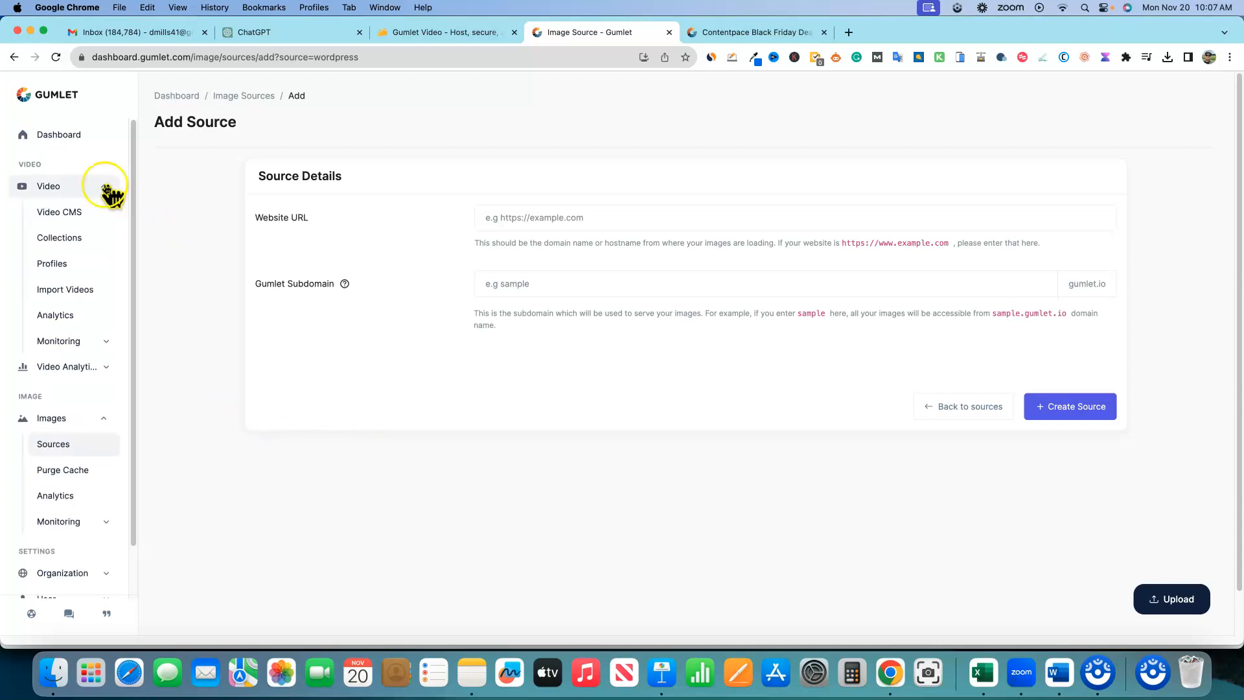
pyautogui.click(73, 218)
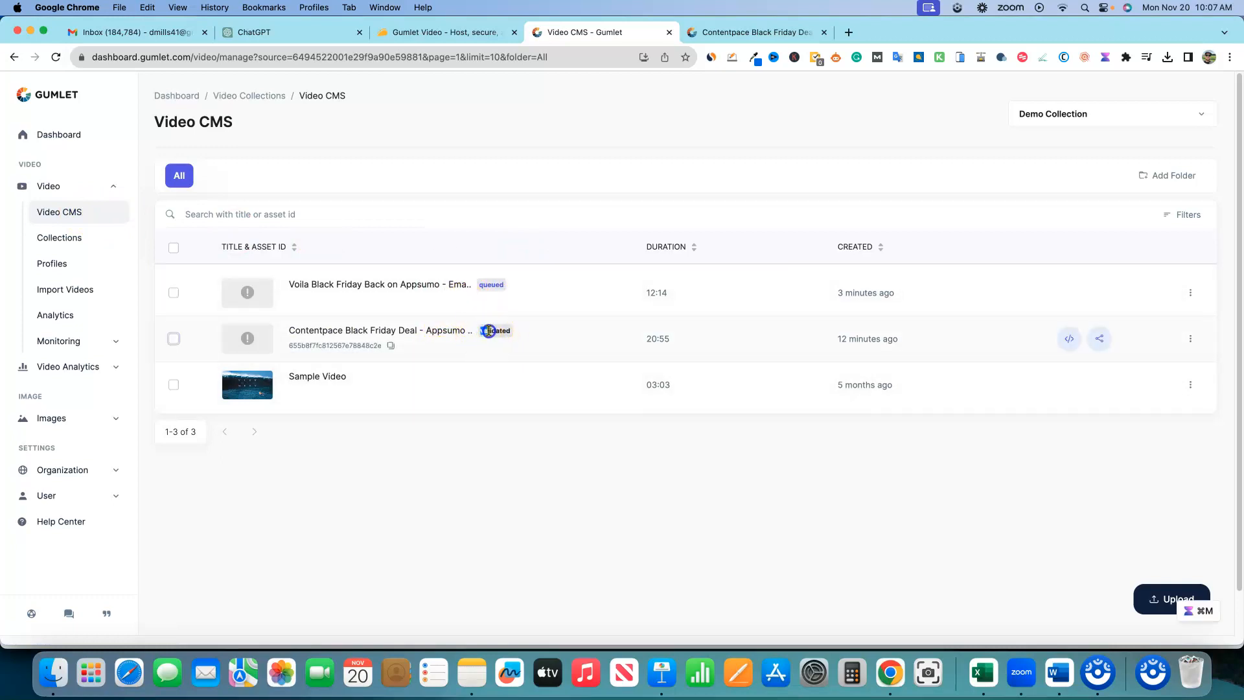
pyautogui.moveTo(496, 330); pyautogui.dragTo(513, 333)
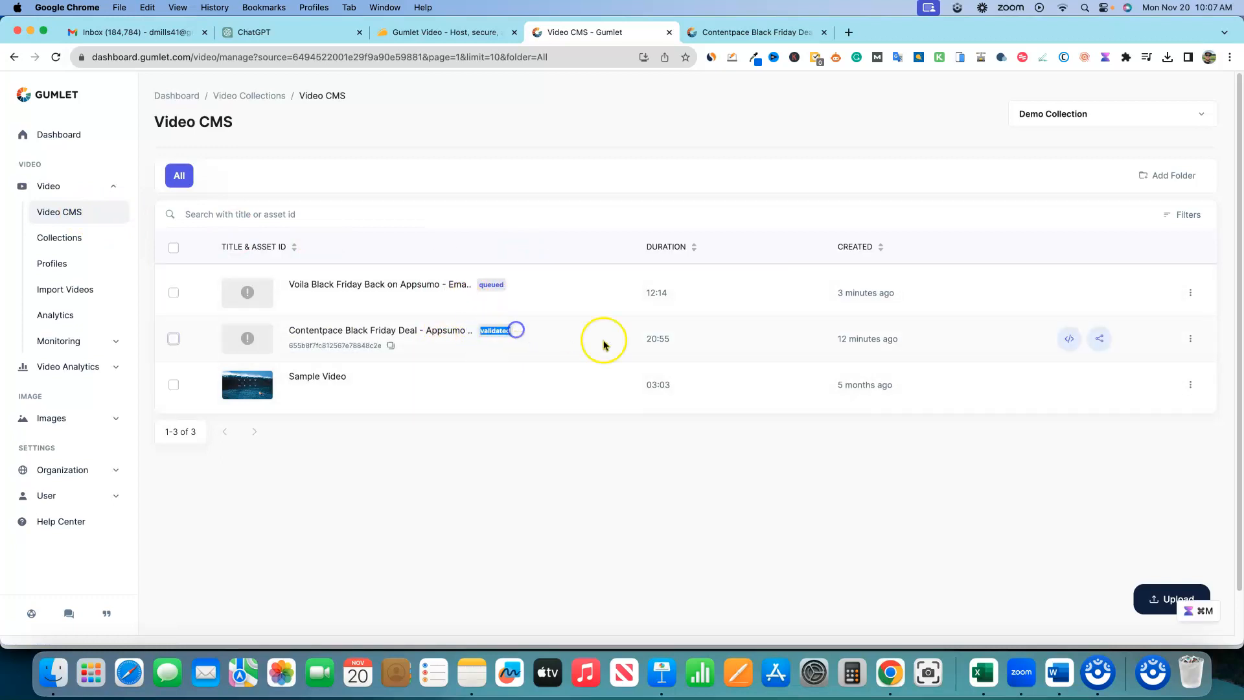
pyautogui.moveTo(673, 336); pyautogui.dragTo(633, 333)
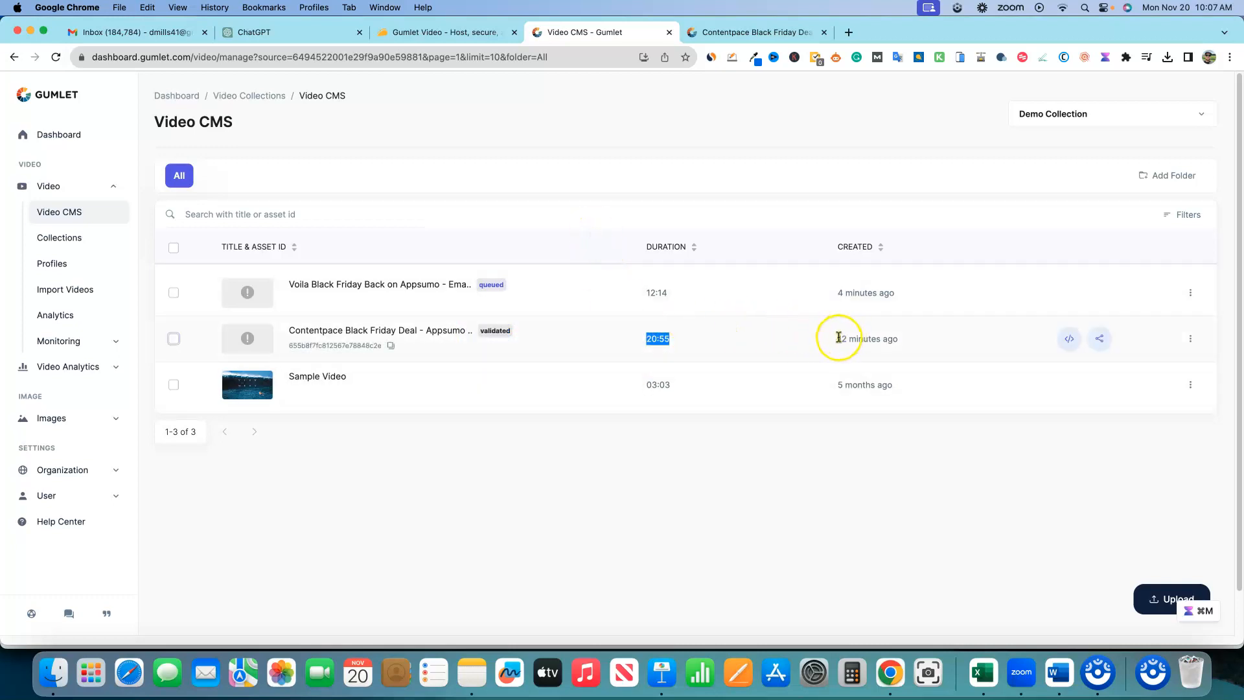
# Step: Check the Contentpace video's creation time, select the video, and open and dismiss the form for adding a folder
pyautogui.moveTo(838, 337); pyautogui.dragTo(895, 335)
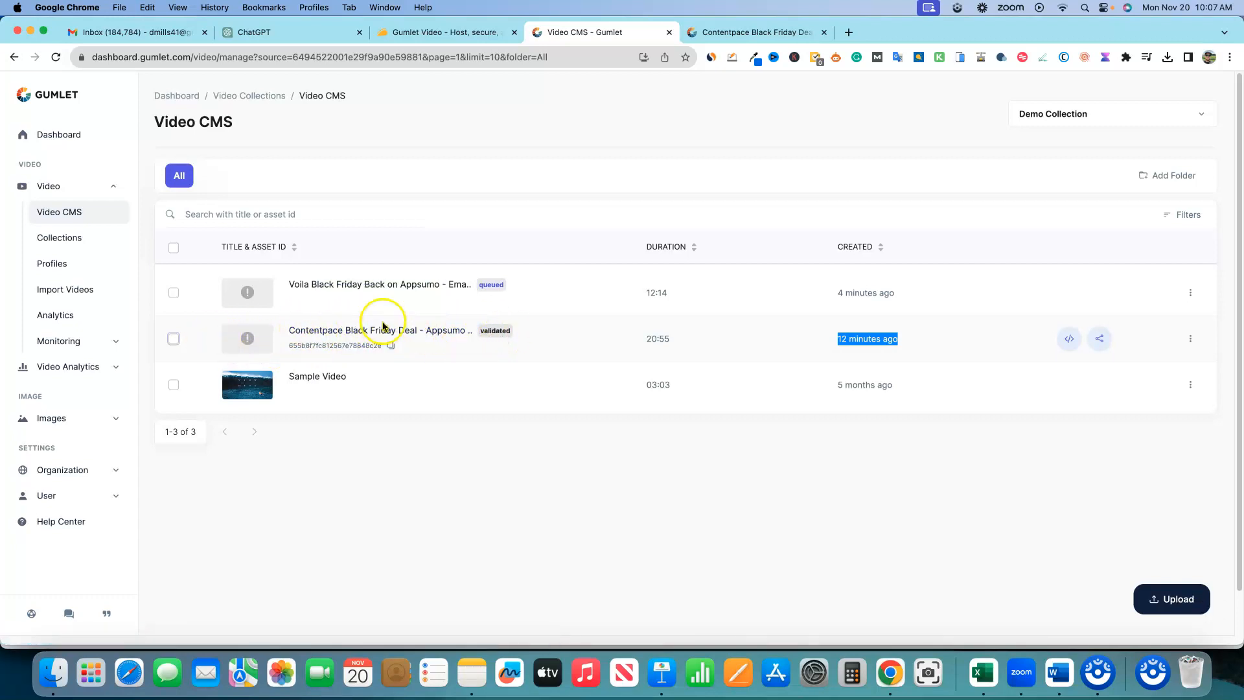
pyautogui.click(174, 336)
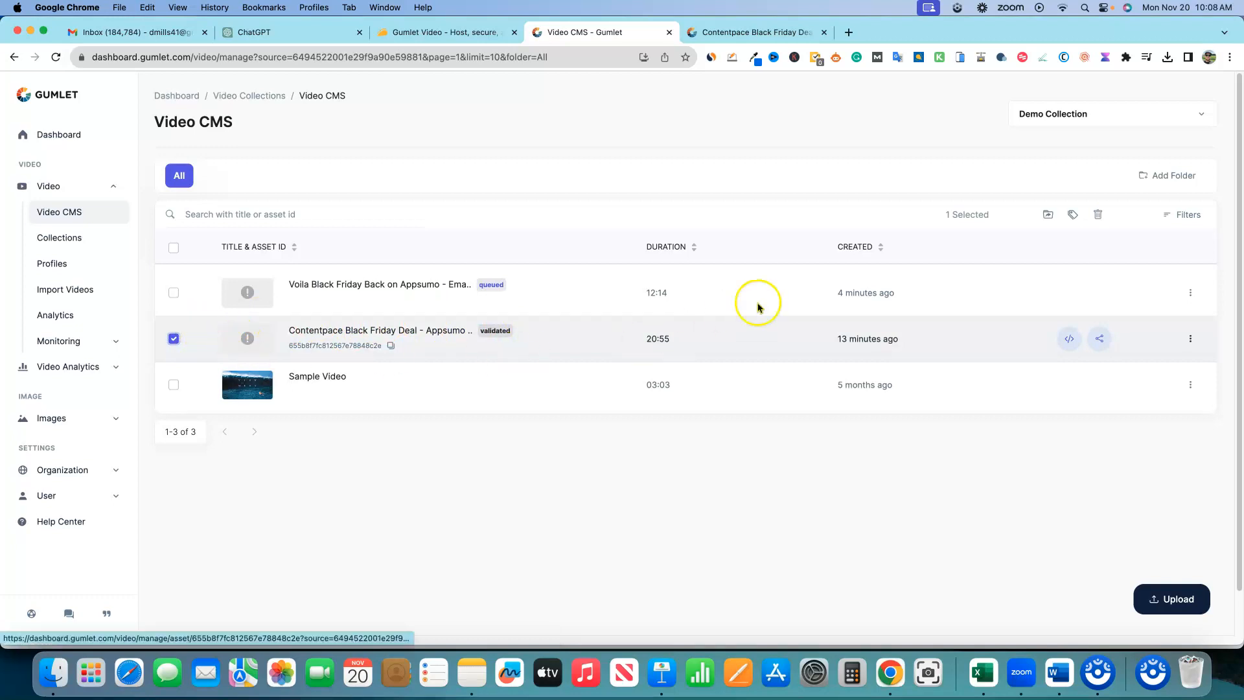
pyautogui.click(1161, 176)
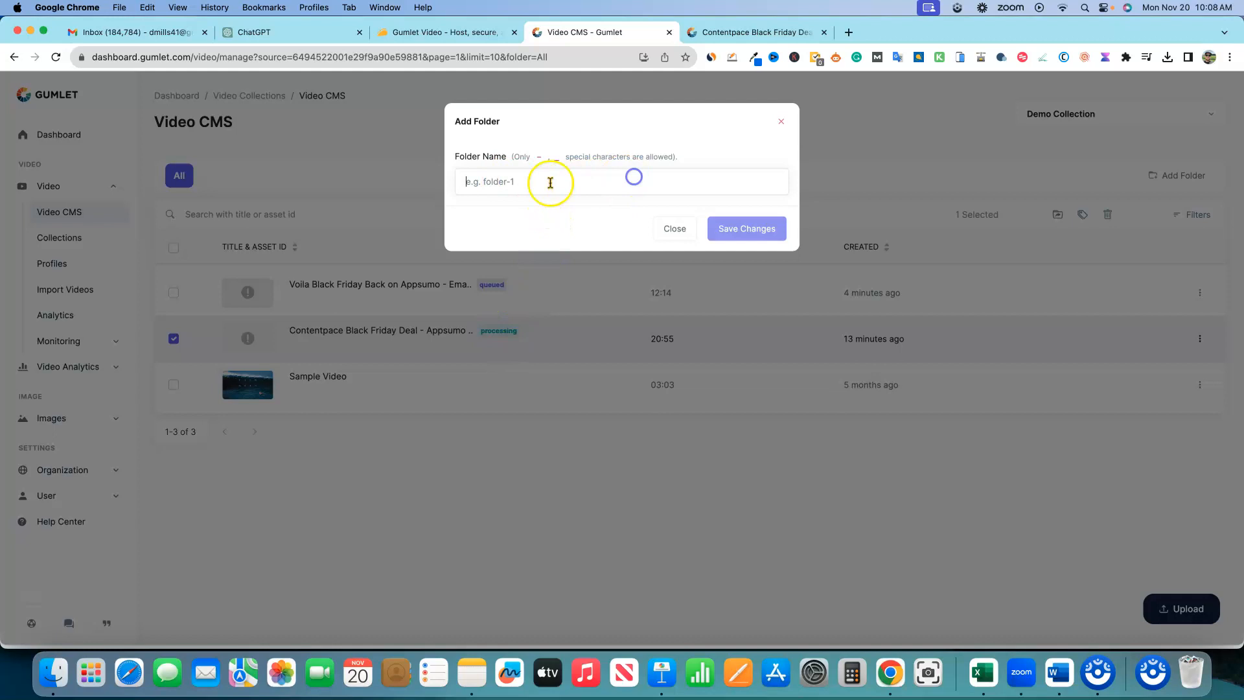
pyautogui.click(674, 229)
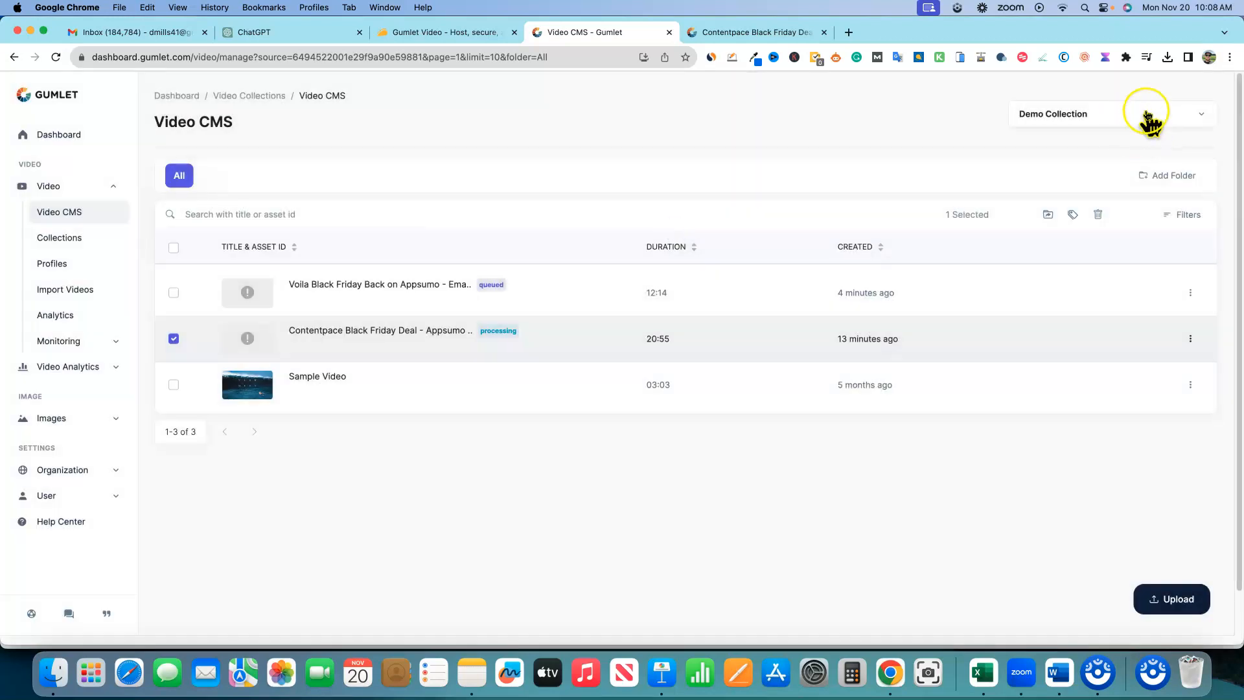
# Step: Switch the Video CMS to the Affiliate Profits Academy collection and look through its list of videos
pyautogui.click(1147, 117)
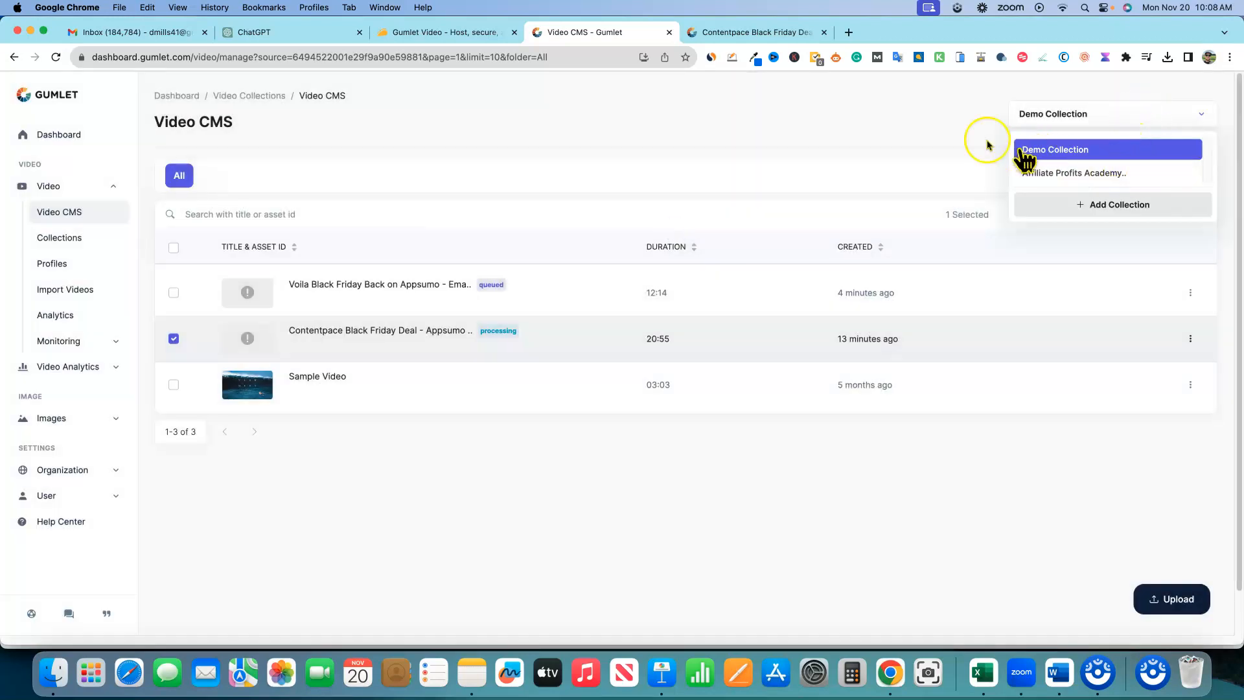
pyautogui.click(873, 124)
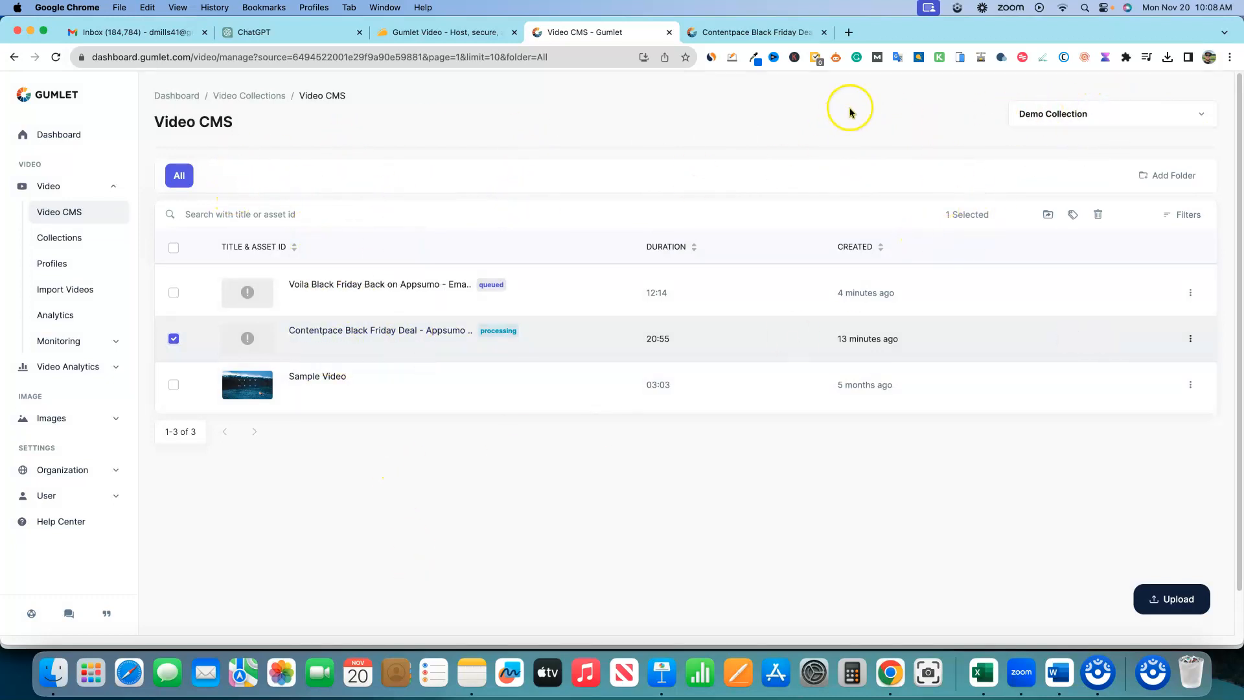
pyautogui.click(1115, 111)
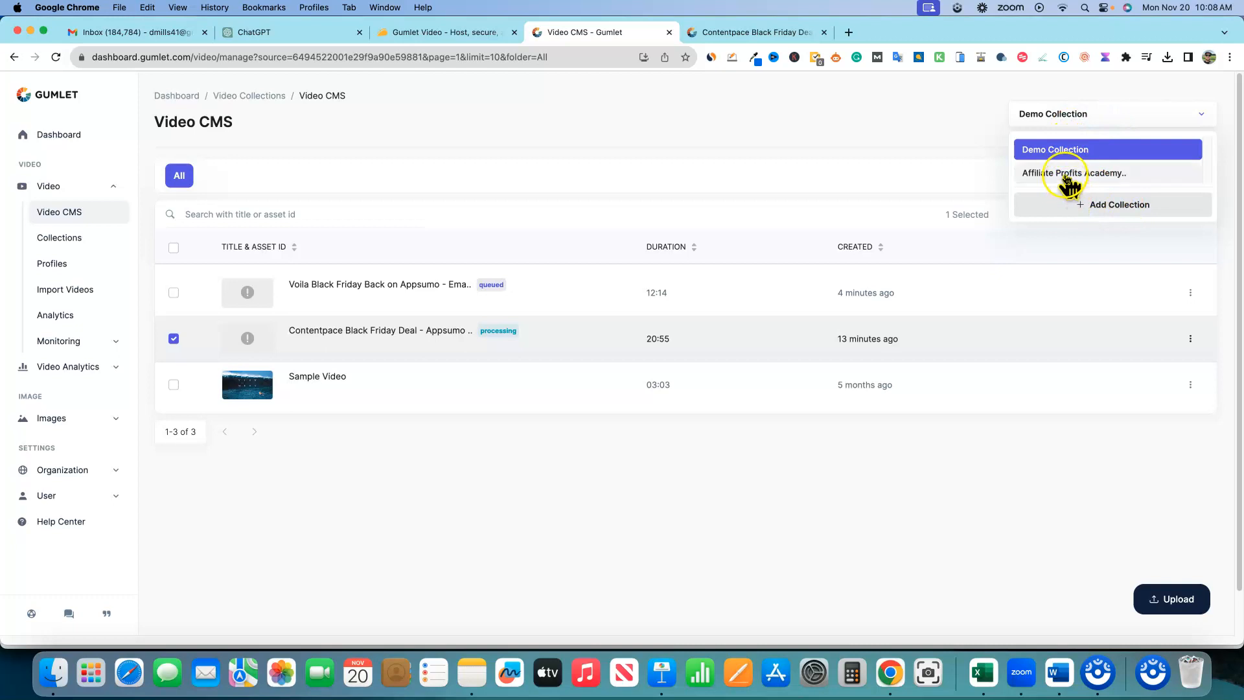
pyautogui.click(1070, 173)
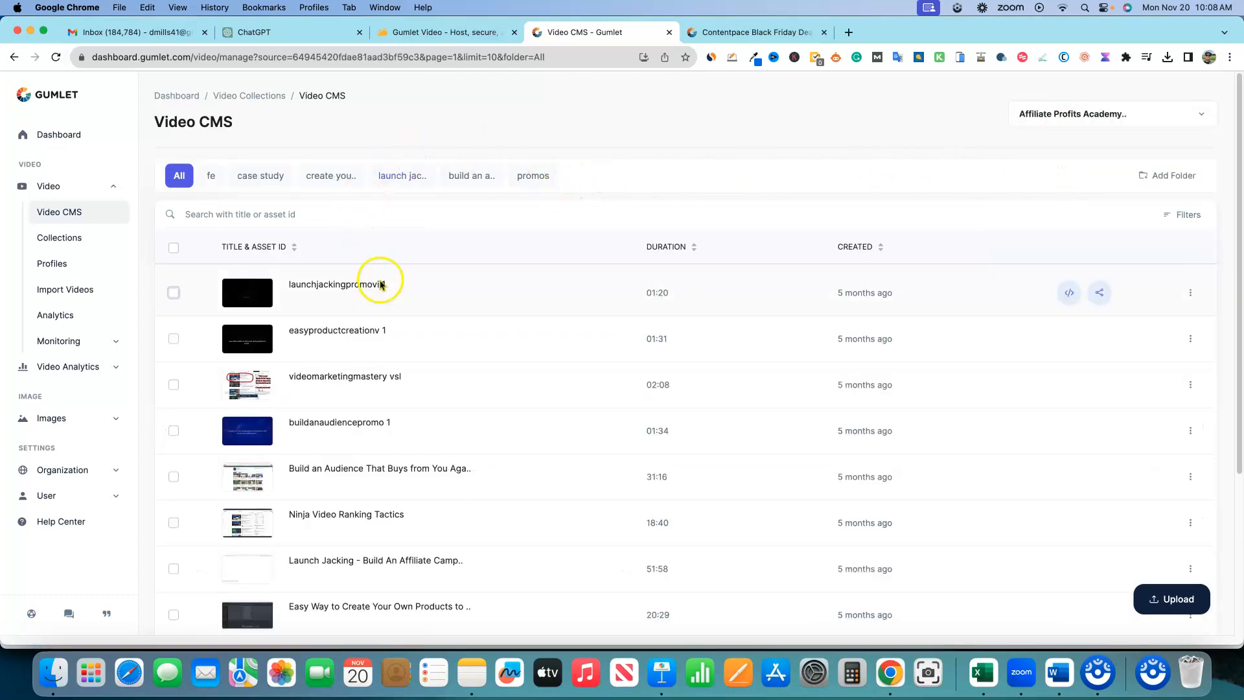
pyautogui.scroll(-1, 432, 394)
pyautogui.scroll(-5, 432, 394)
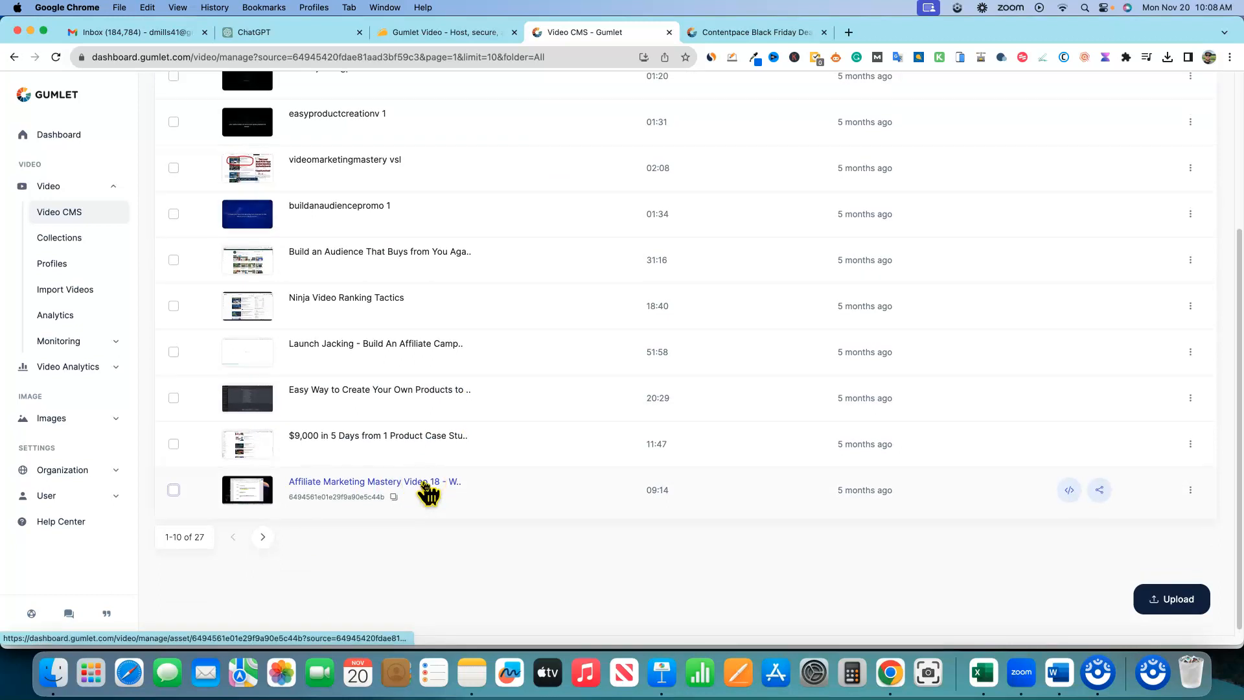
pyautogui.scroll(6, 444, 494)
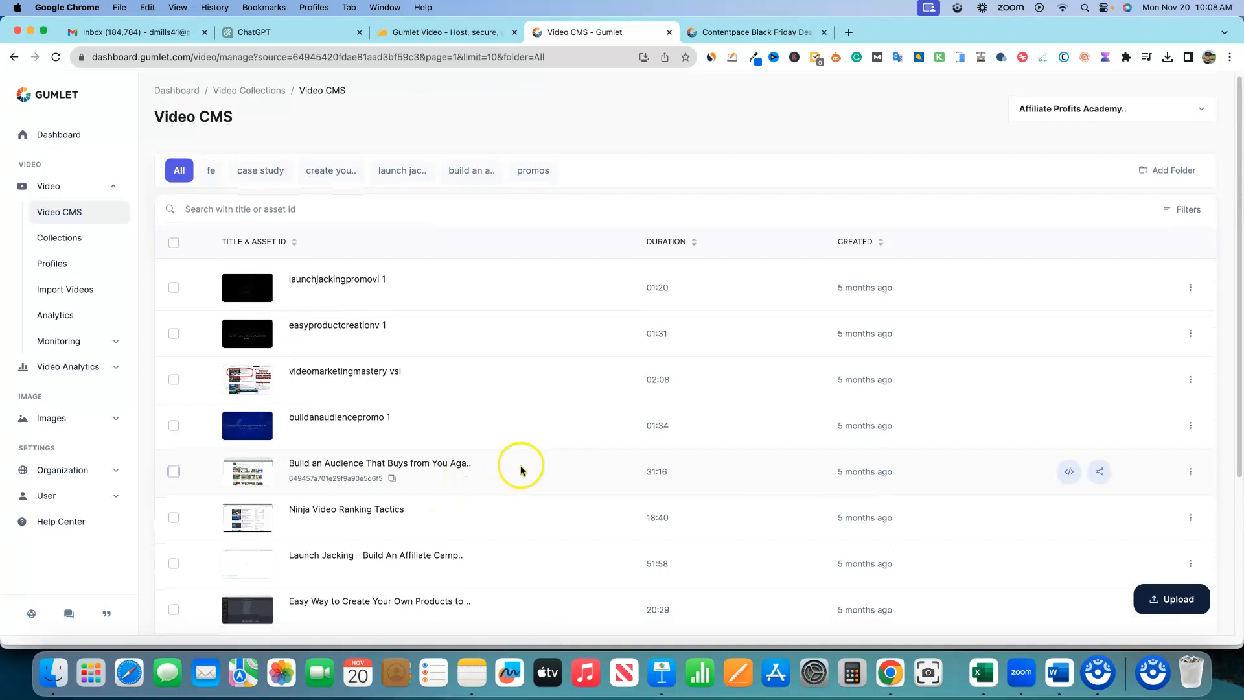
pyautogui.scroll(-2, 520, 469)
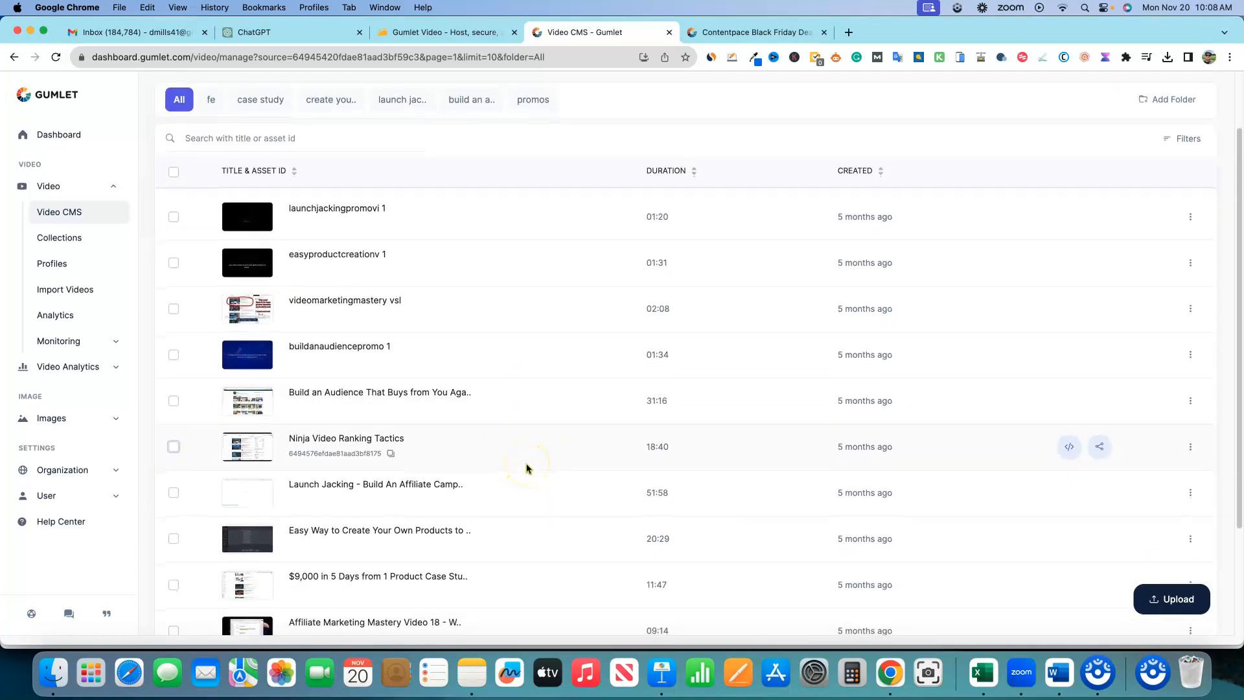
pyautogui.scroll(-1, 477, 516)
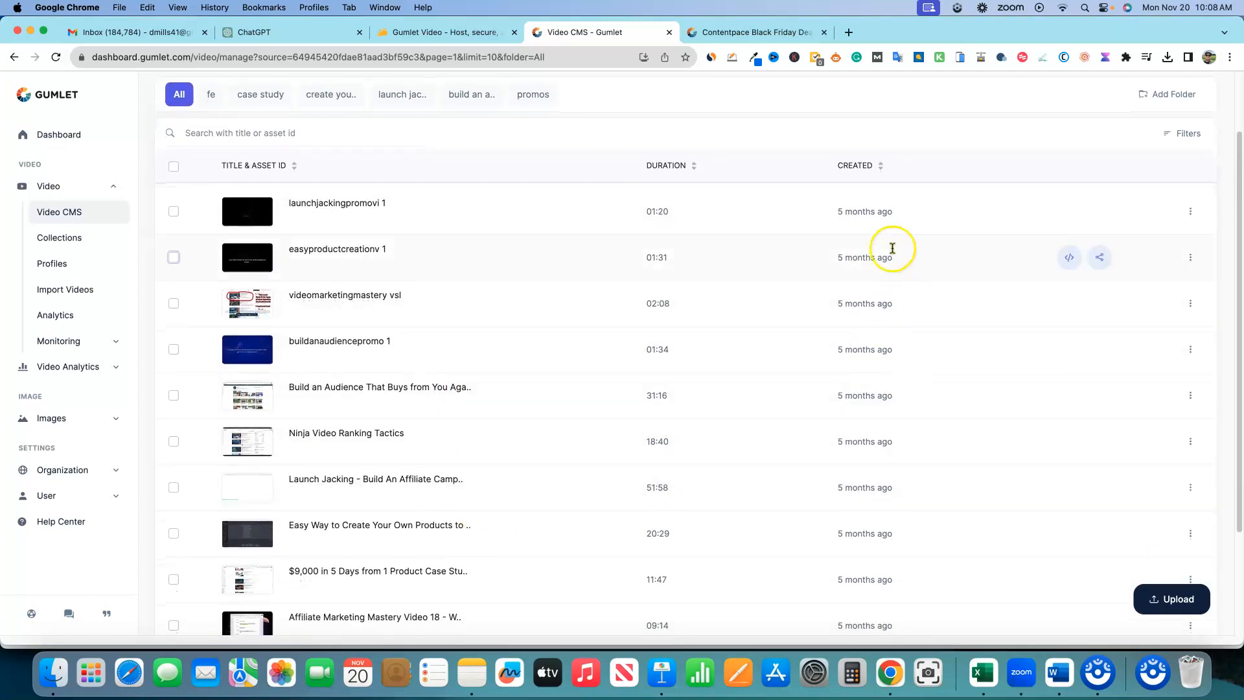
pyautogui.scroll(-3, 835, 550)
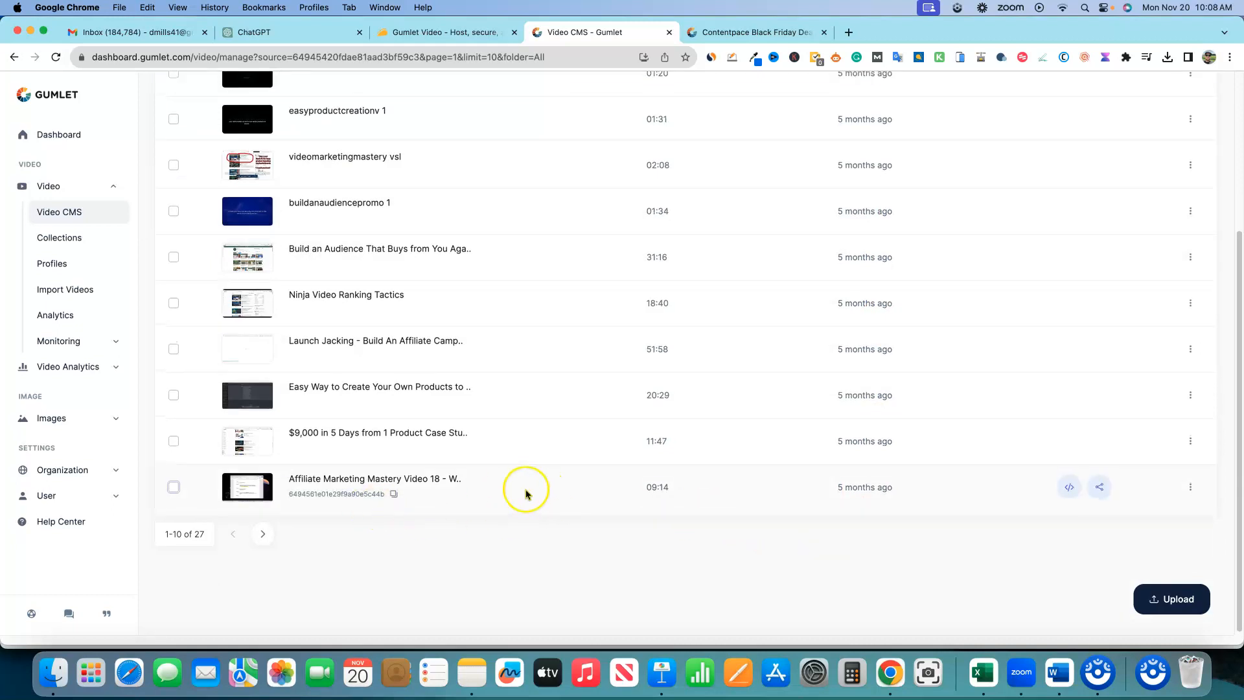
pyautogui.scroll(5, 525, 494)
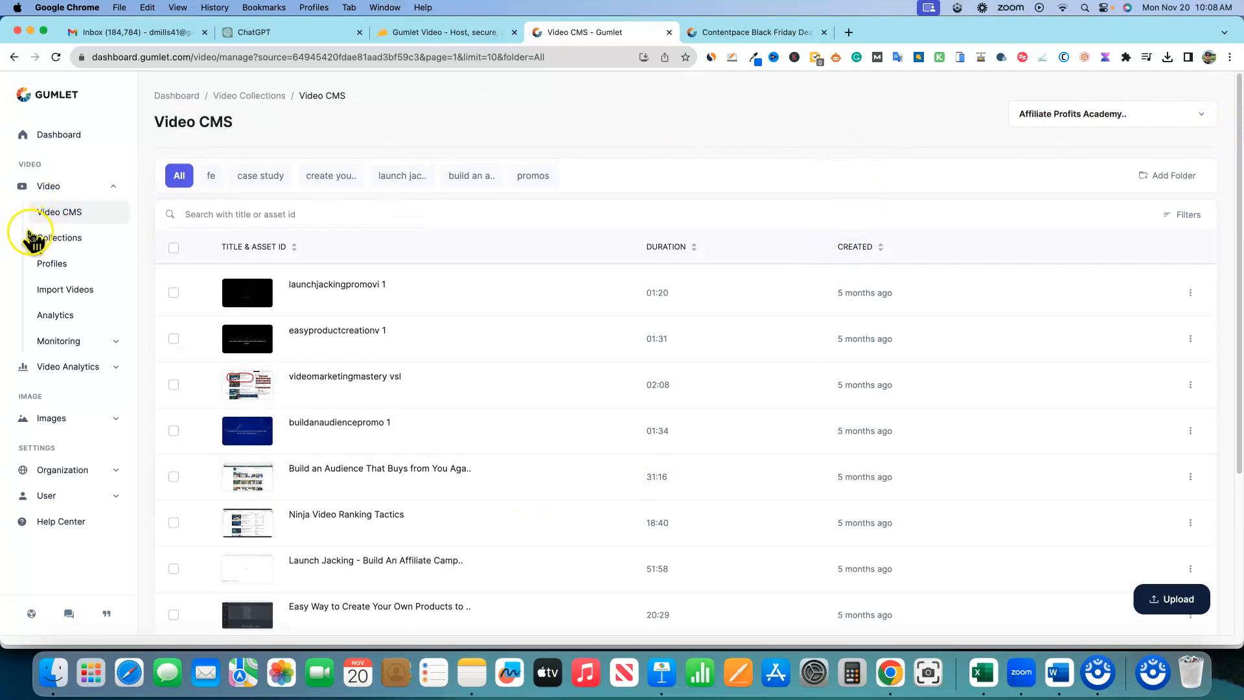
# Step: Create a new video collection named New Product
pyautogui.click(1137, 112)
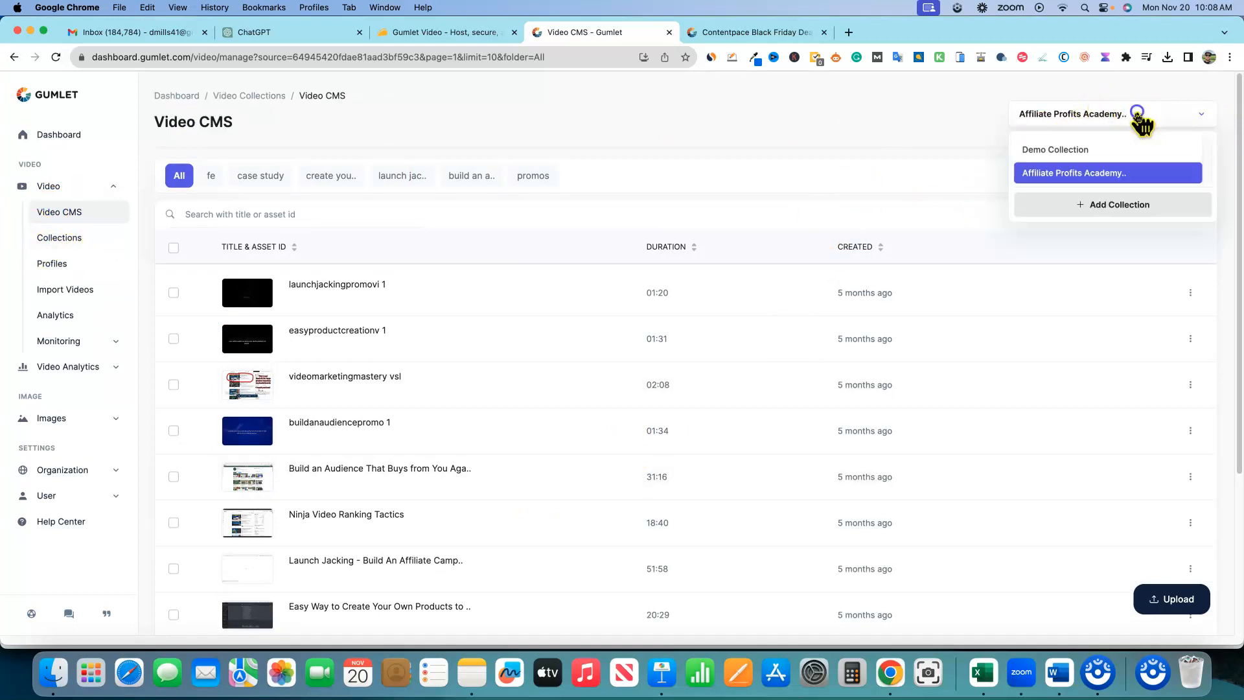
pyautogui.click(1100, 207)
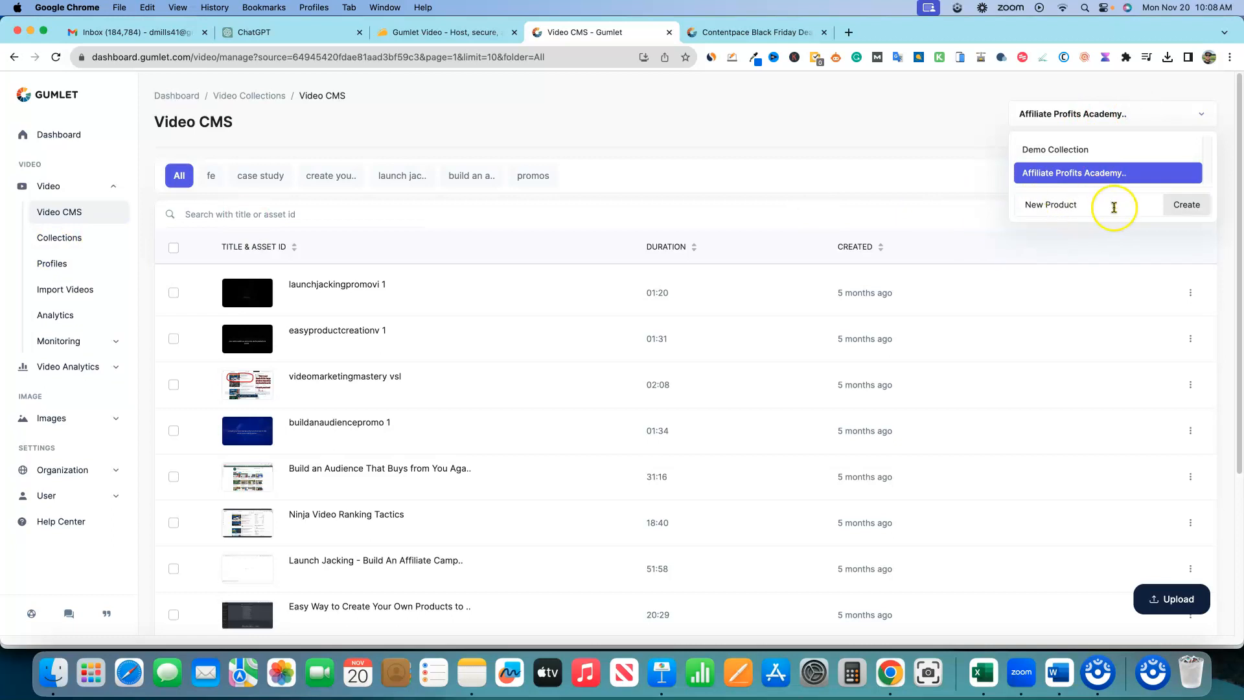
pyautogui.click(1186, 204)
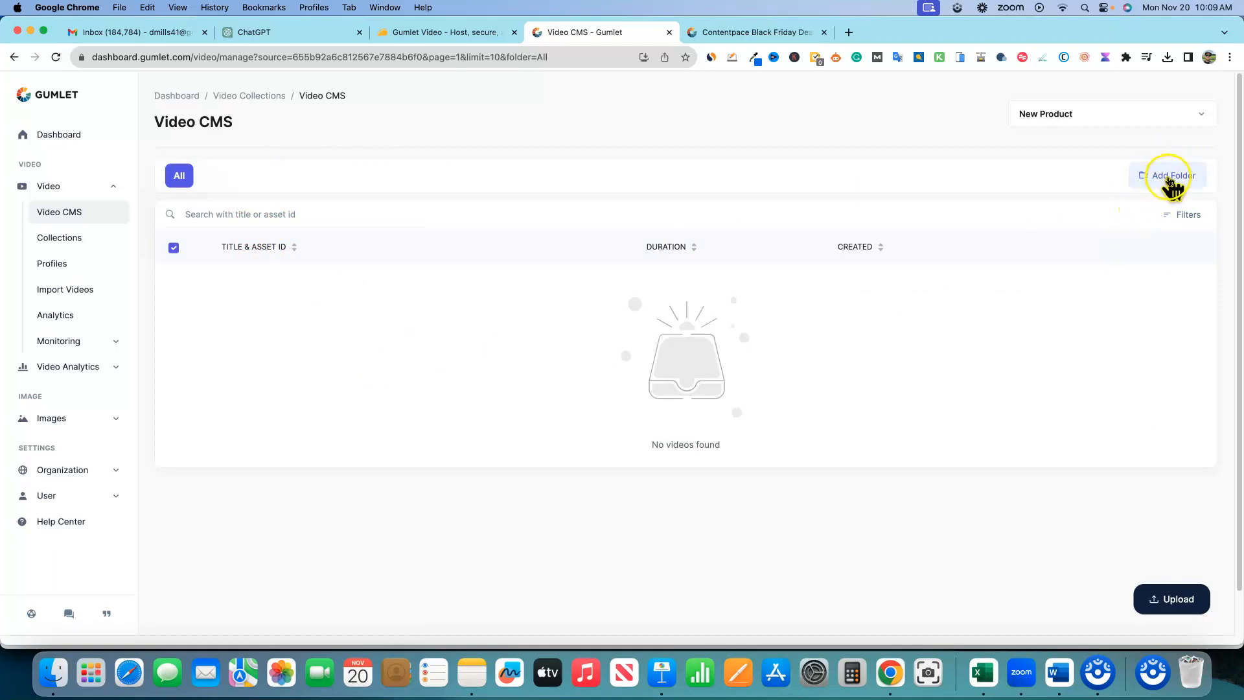
# Step: Upload the How to Canva Logo Design EASY MODE!.mp4 file from the device's Downloads folder to the New Product collection and dismiss the upload window
pyautogui.click(1163, 597)
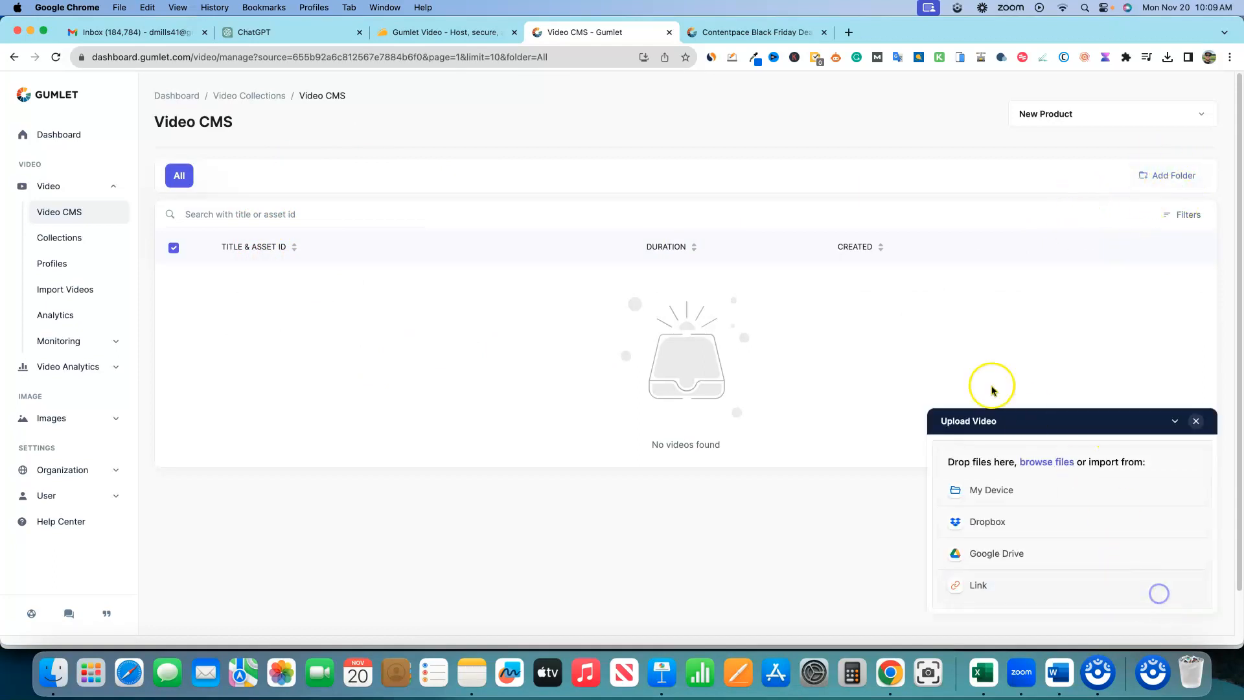
pyautogui.click(1004, 493)
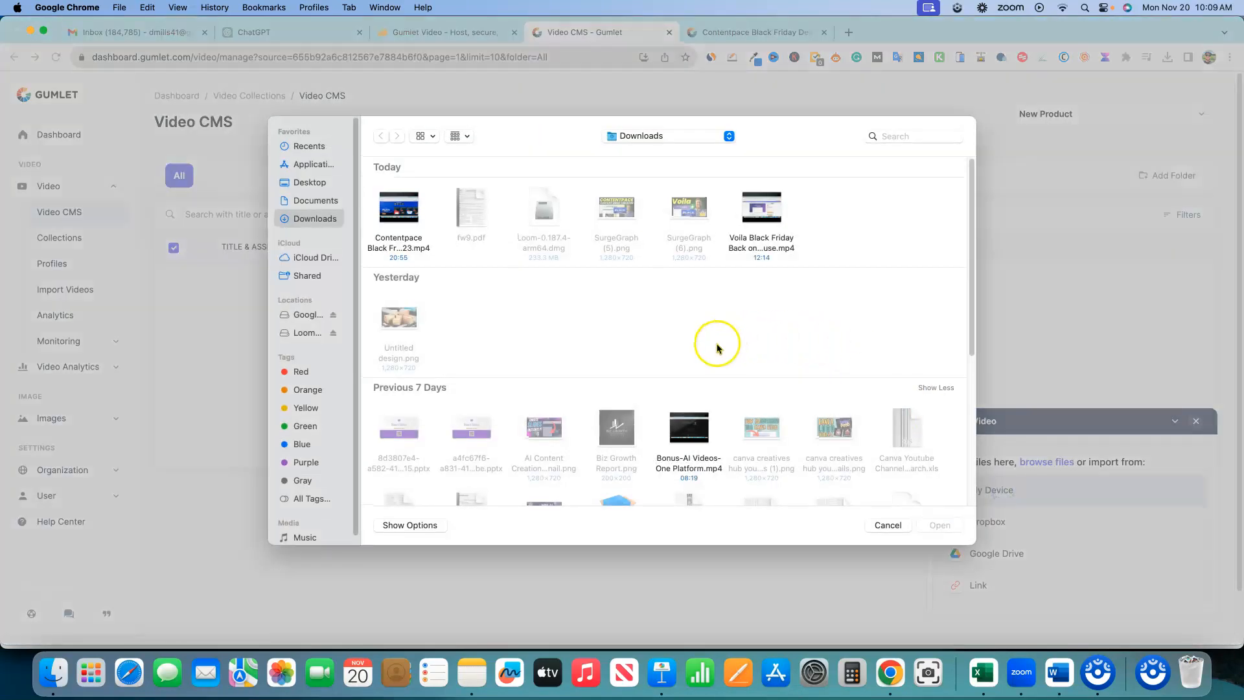
pyautogui.scroll(-5, 711, 376)
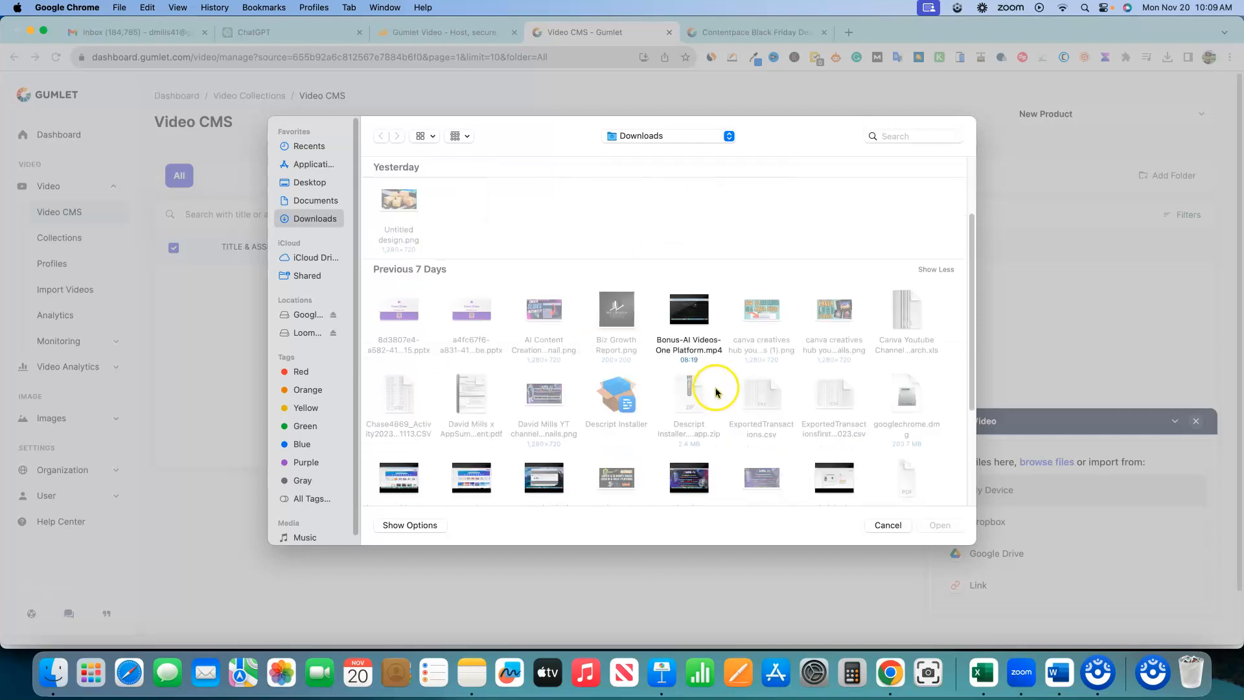
pyautogui.click(486, 482)
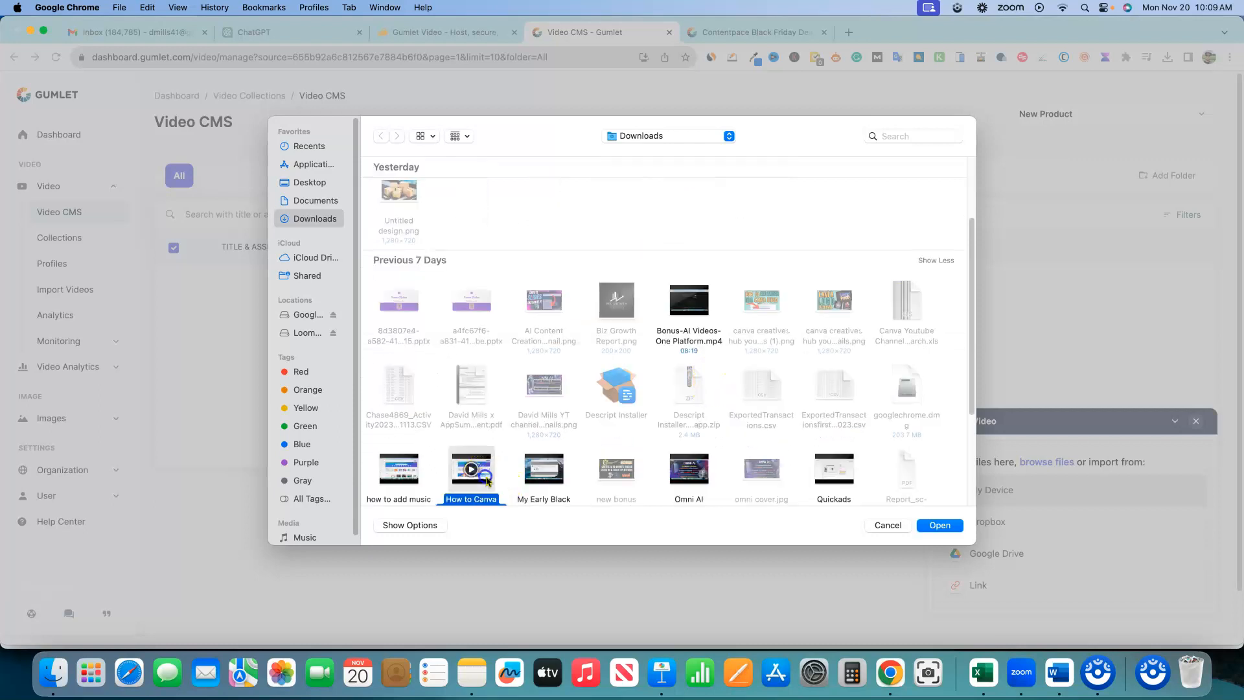
pyautogui.click(940, 525)
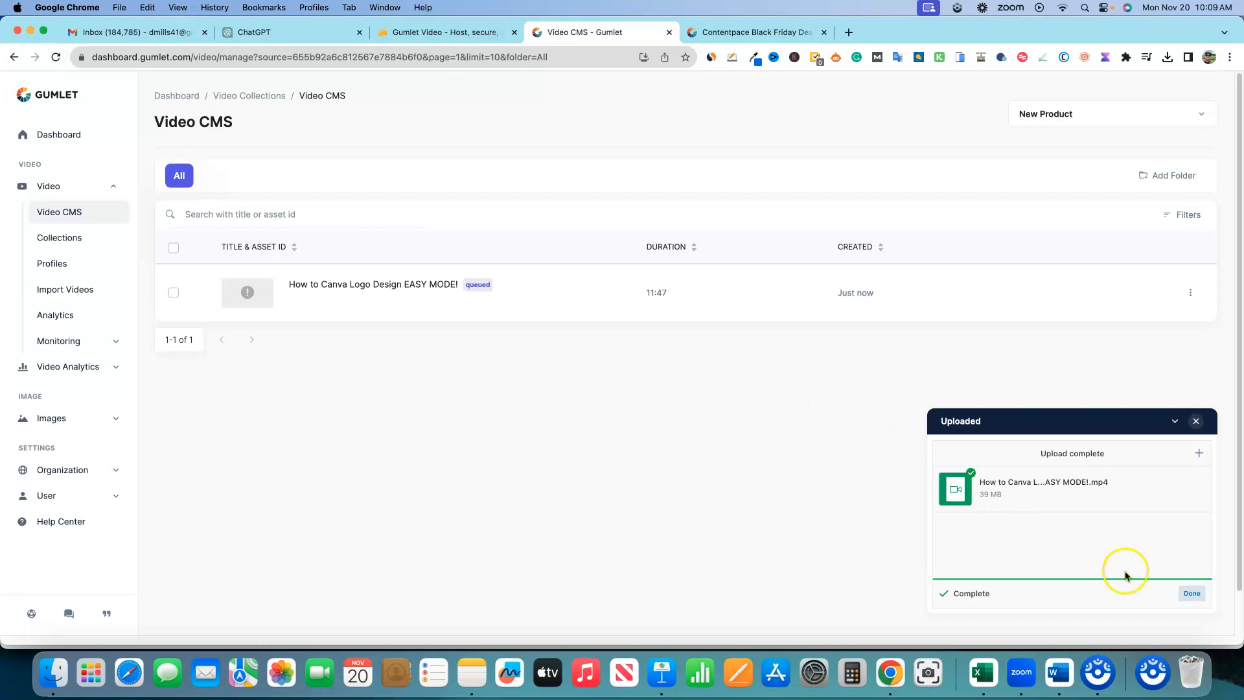
pyautogui.click(1192, 593)
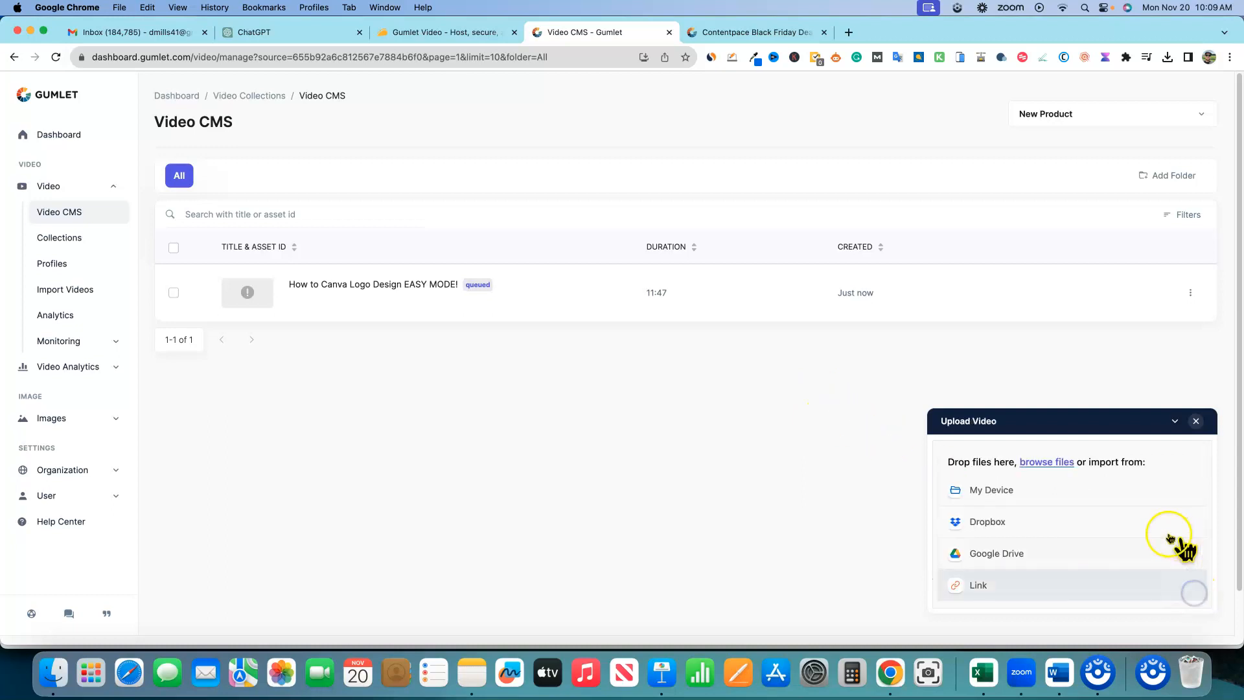
pyautogui.click(1196, 422)
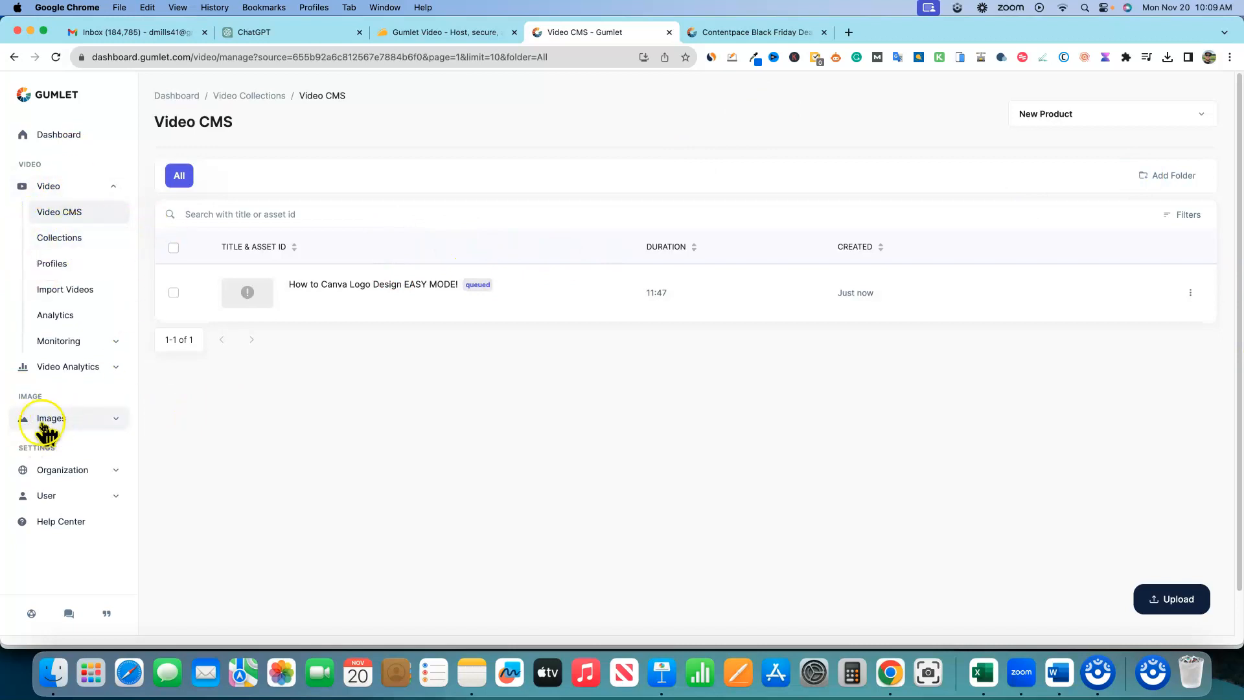
# Step: View the pages available under Images, then show the list of video collections
pyautogui.click(112, 417)
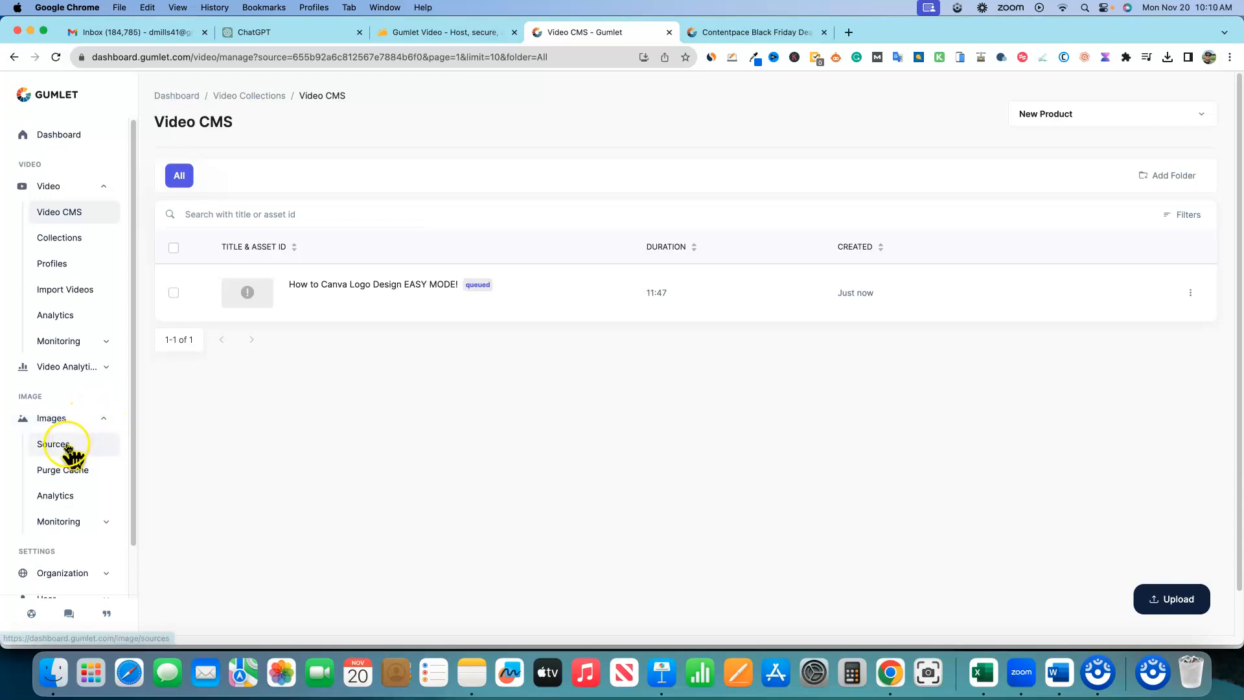
pyautogui.click(104, 418)
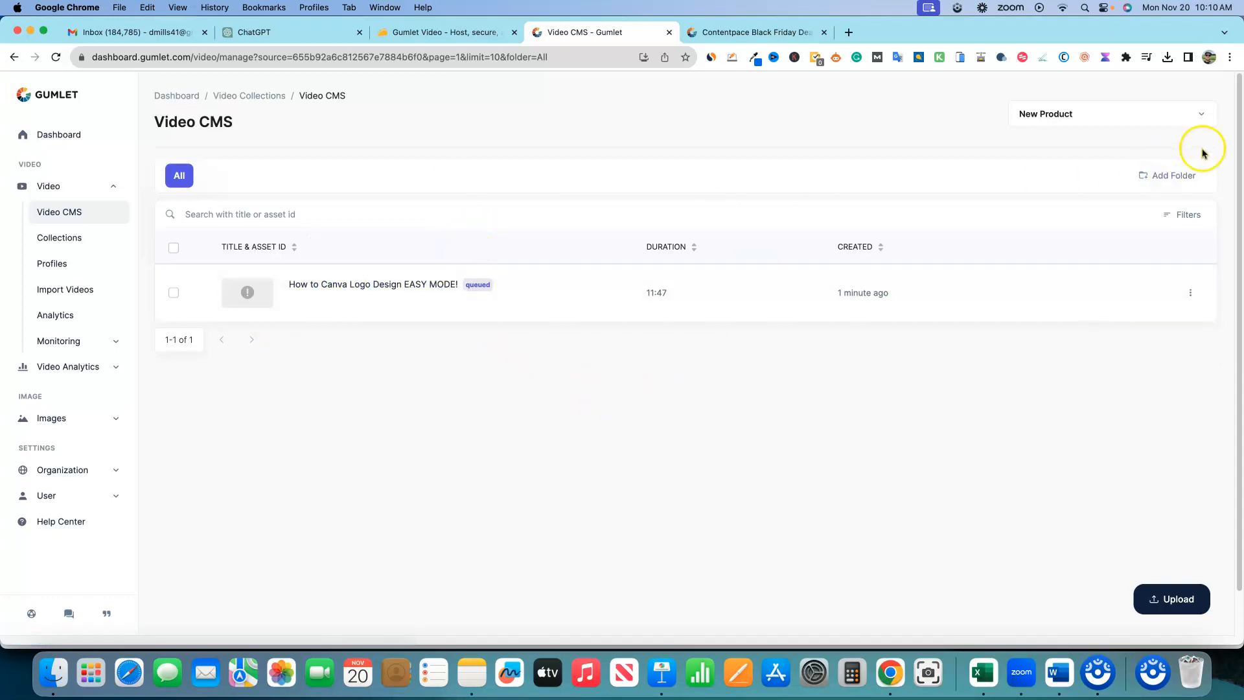
pyautogui.click(1170, 111)
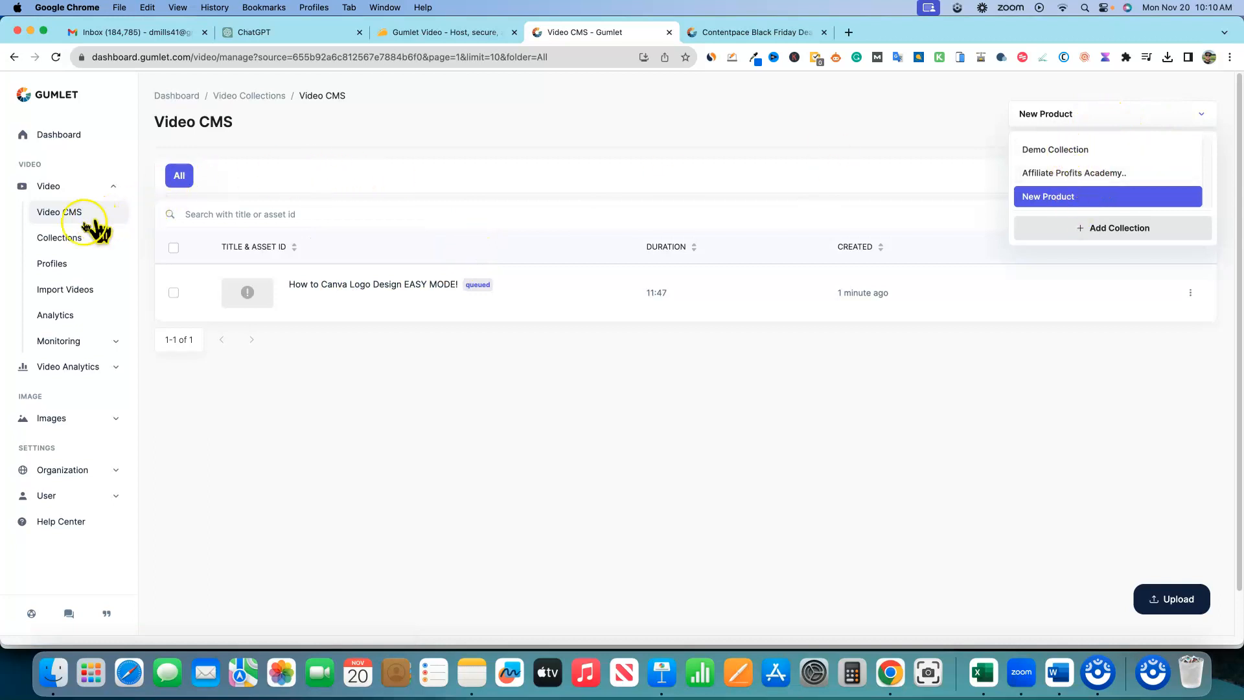
# Step: Go to the Video Collections page and open the New Product collection's details
pyautogui.click(71, 238)
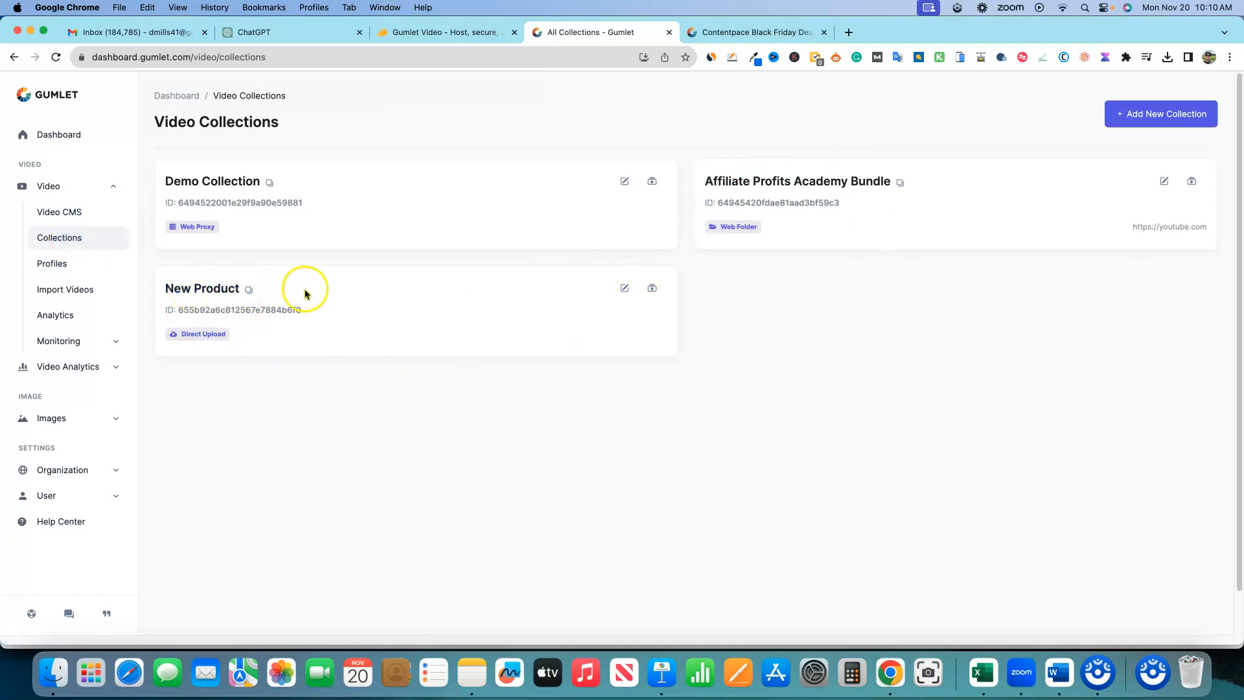
pyautogui.click(222, 287)
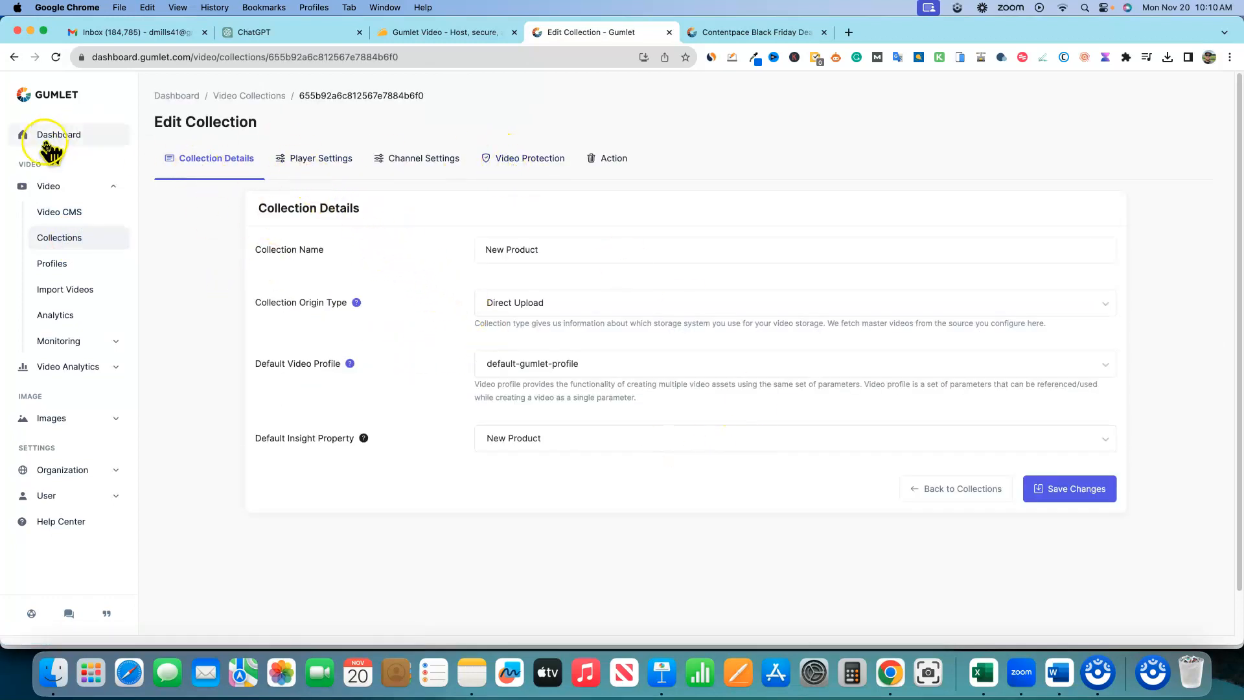
pyautogui.click(48, 237)
pyautogui.click(223, 289)
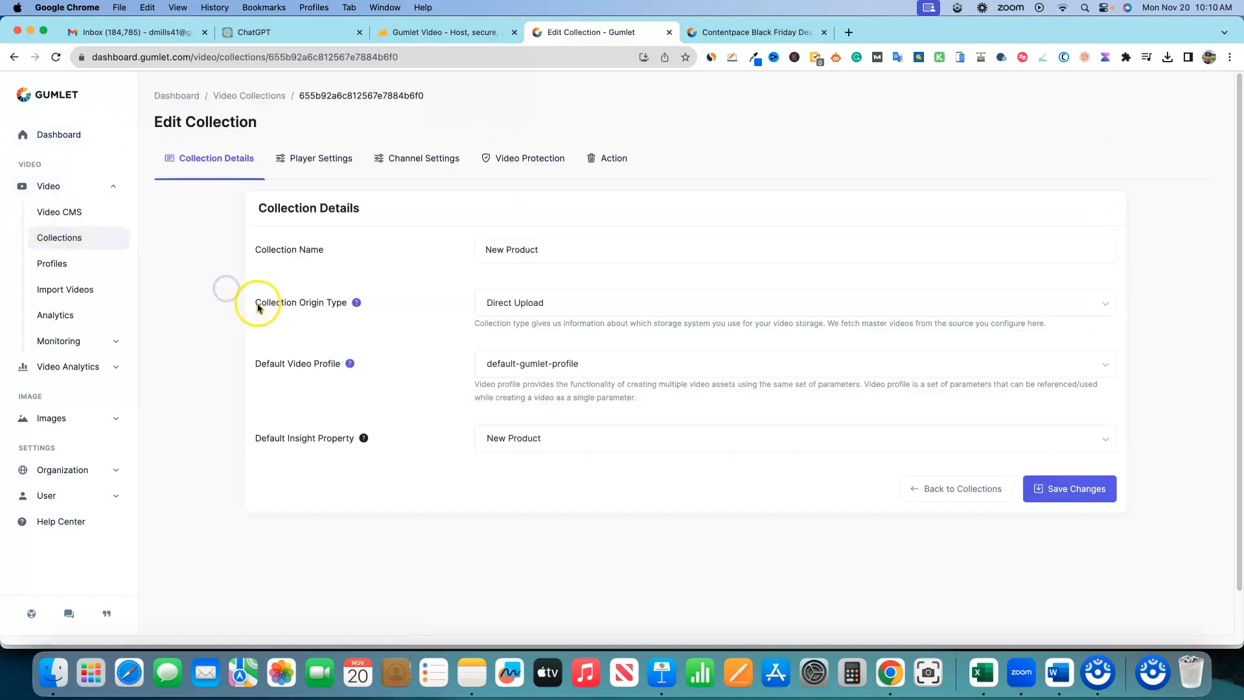
# Step: Review the New Product collection's channel, video protection, action and player settings, and return to its collection details
pyautogui.click(409, 167)
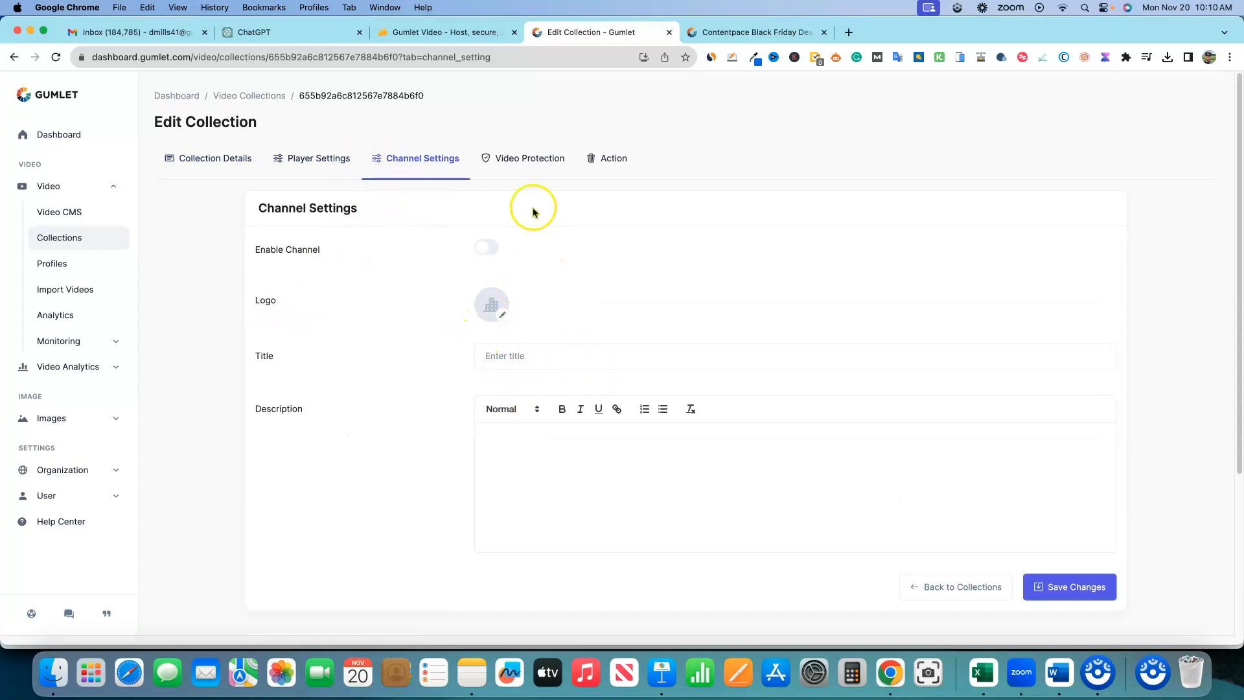
pyautogui.click(527, 162)
pyautogui.click(601, 160)
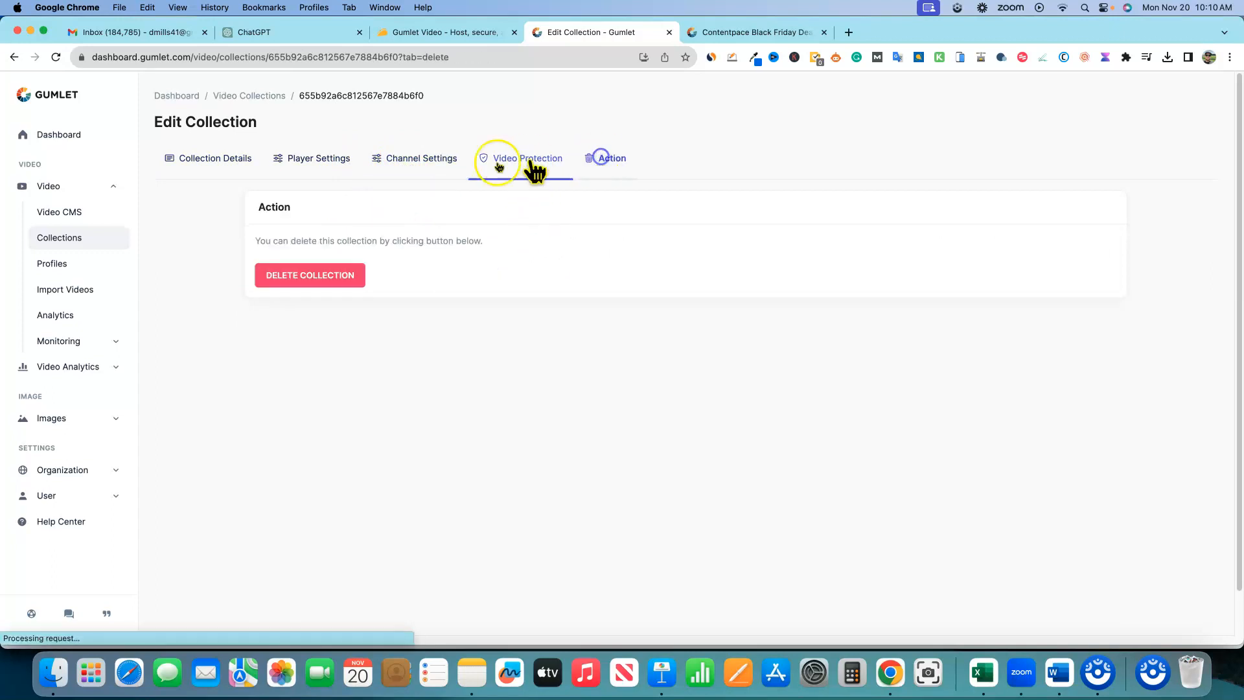
pyautogui.click(316, 162)
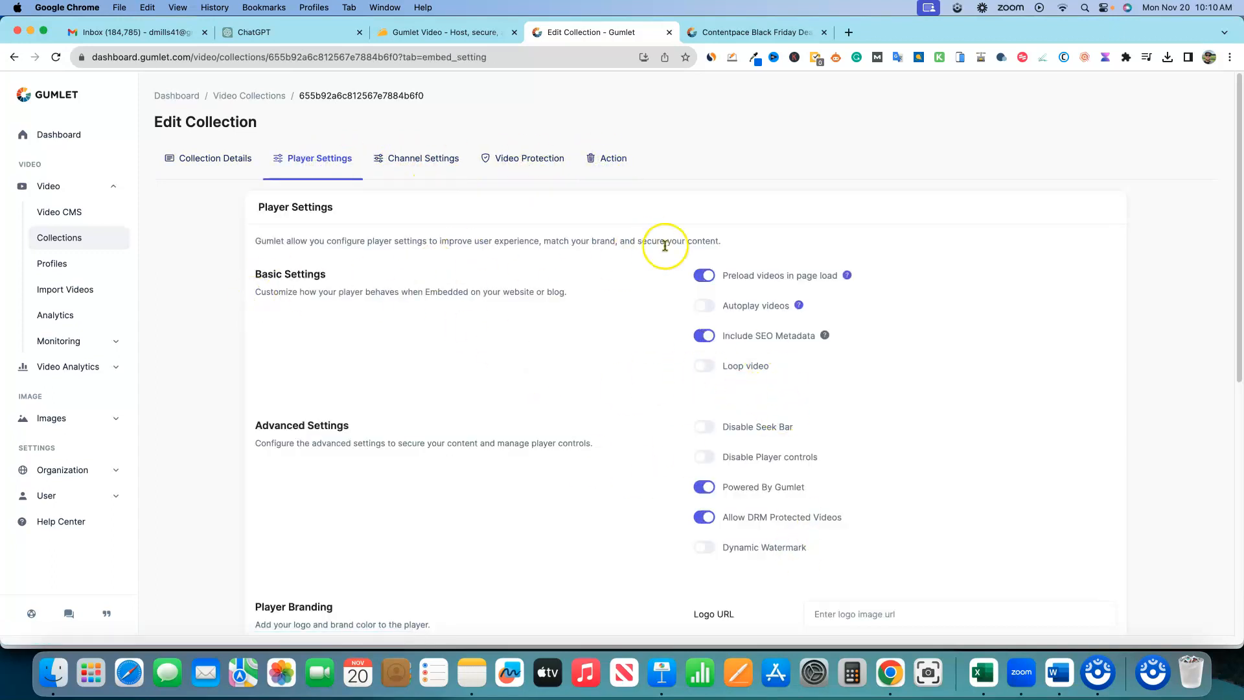
pyautogui.scroll(-1, 786, 328)
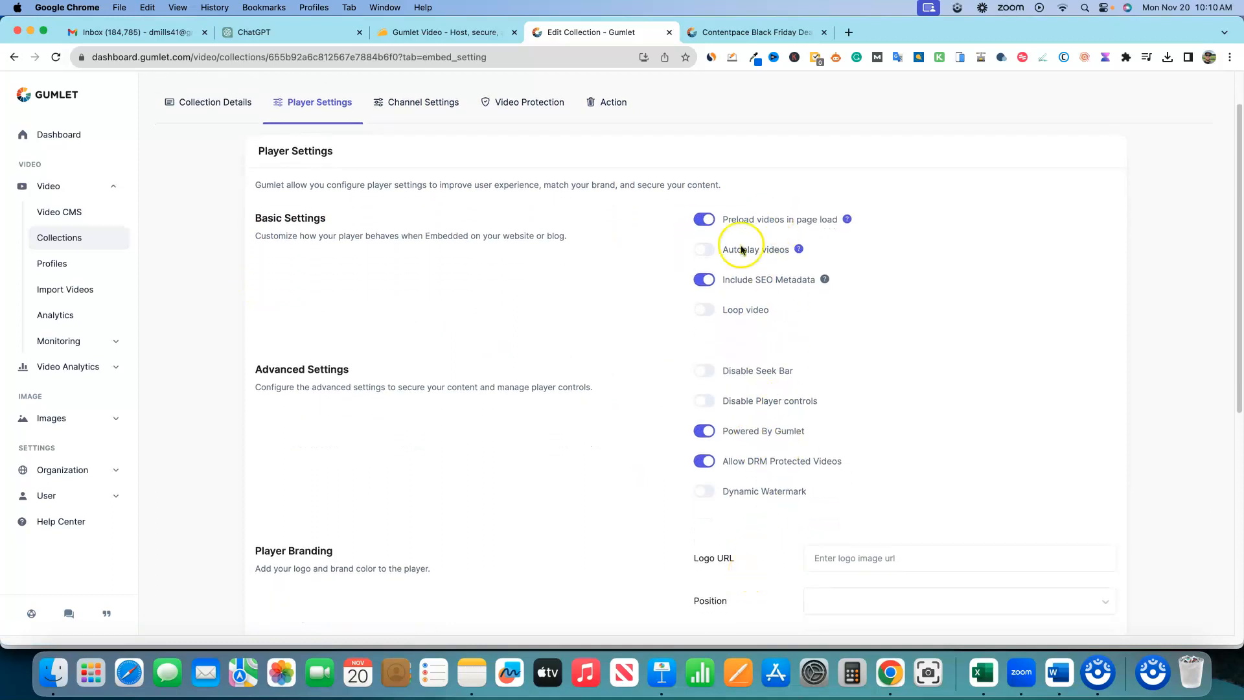
pyautogui.scroll(1, 292, 253)
pyautogui.click(217, 160)
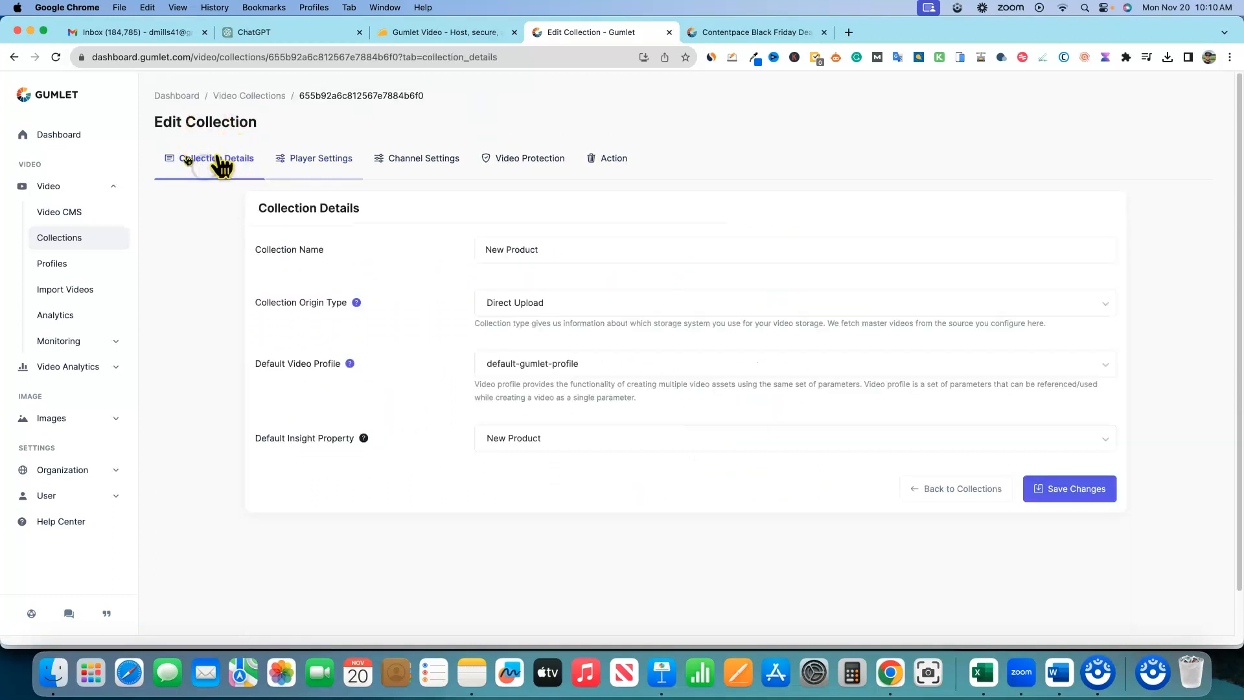
# Step: Show the Video CMS, switch to the Affiliate Profits Academy collection's videos, and return to the New Product collection
pyautogui.click(57, 211)
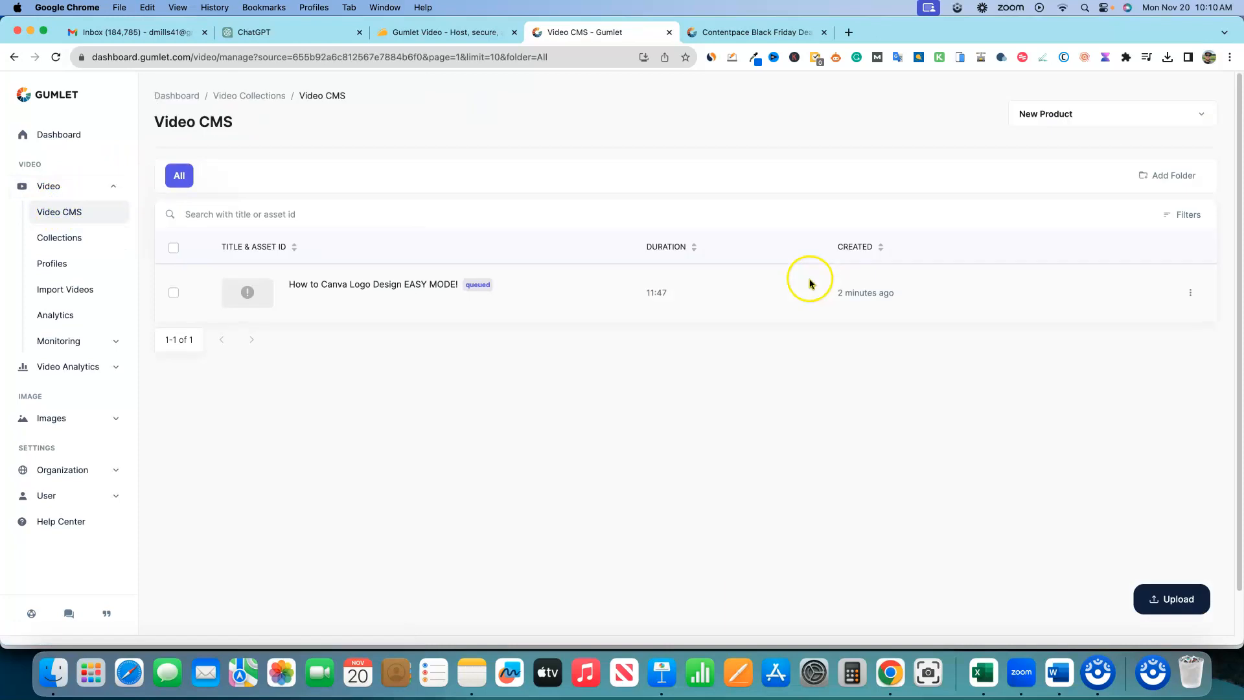
pyautogui.click(1100, 112)
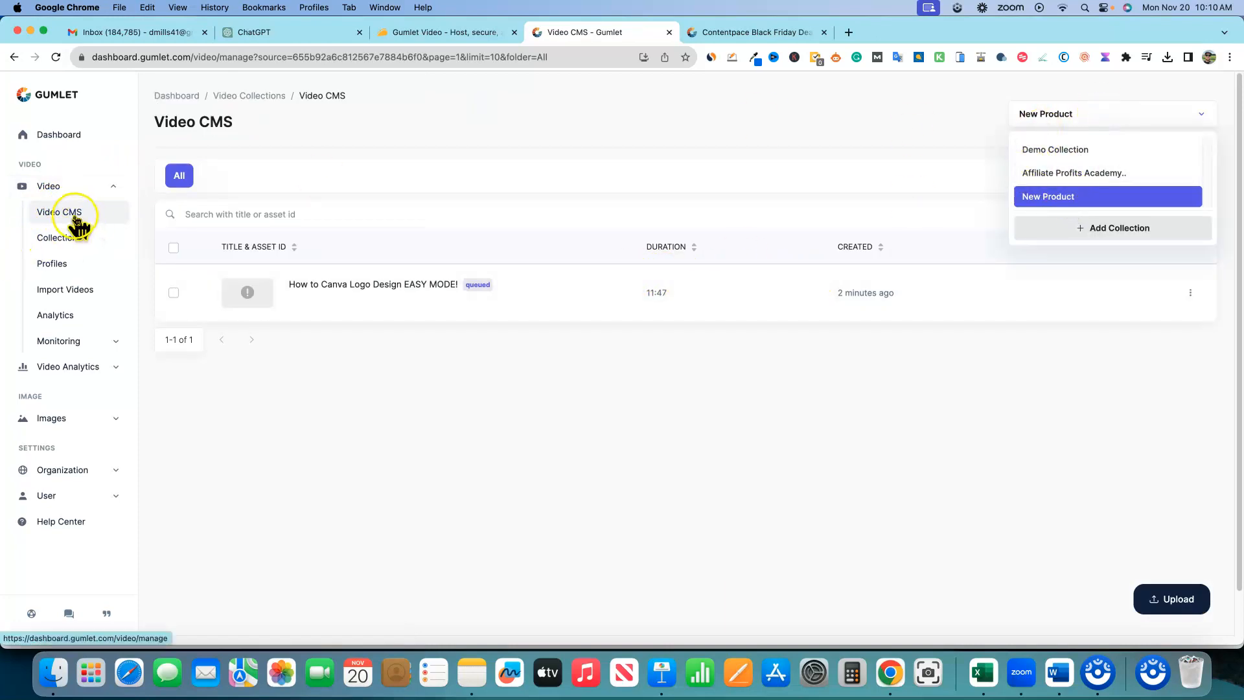
pyautogui.click(1087, 175)
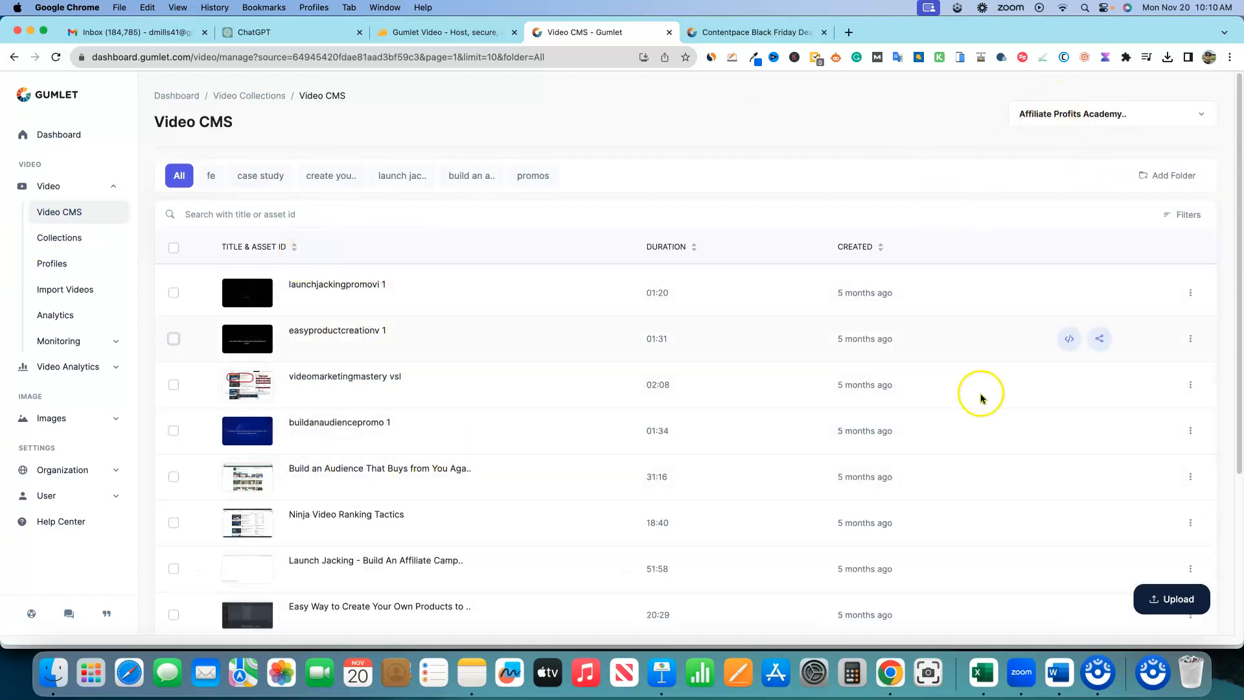
pyautogui.click(1147, 115)
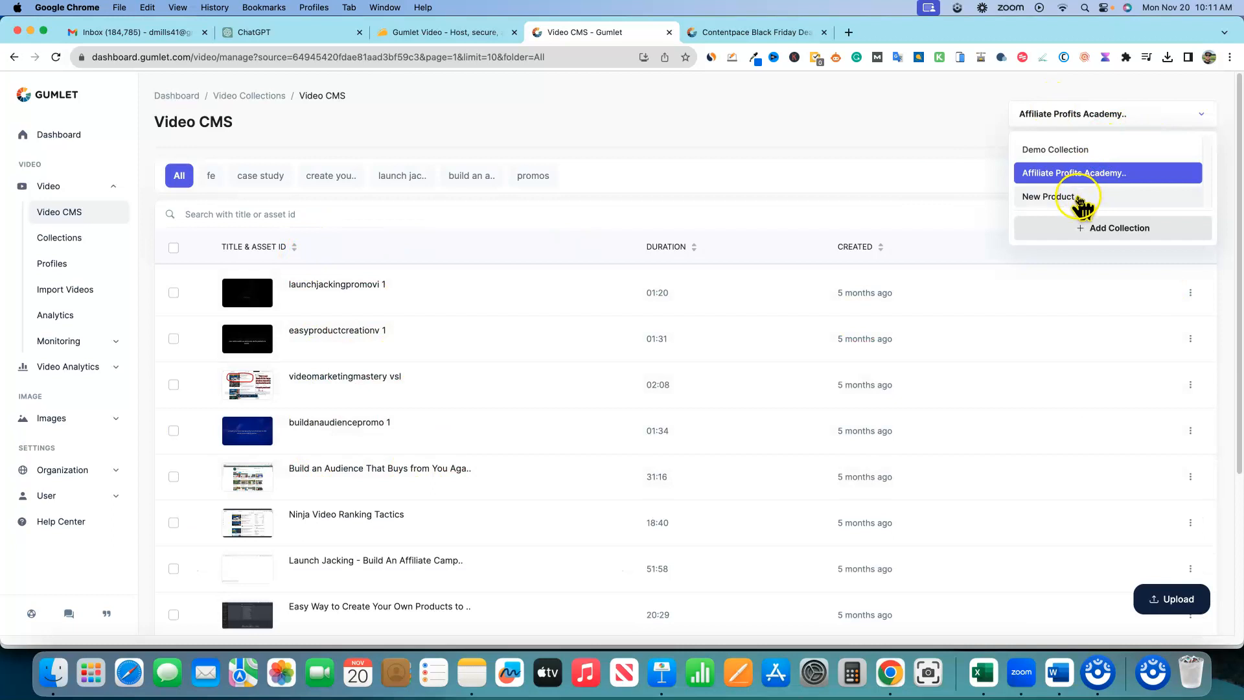
pyautogui.click(1079, 198)
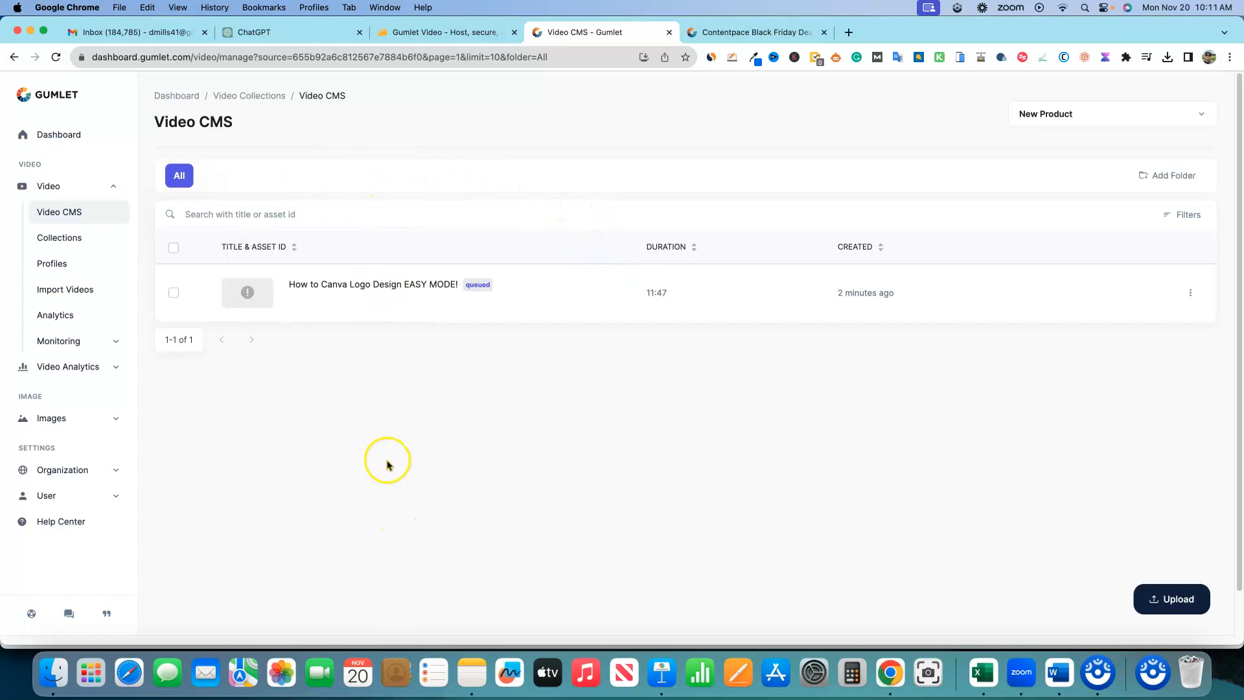
pyautogui.moveTo(1153, 305)
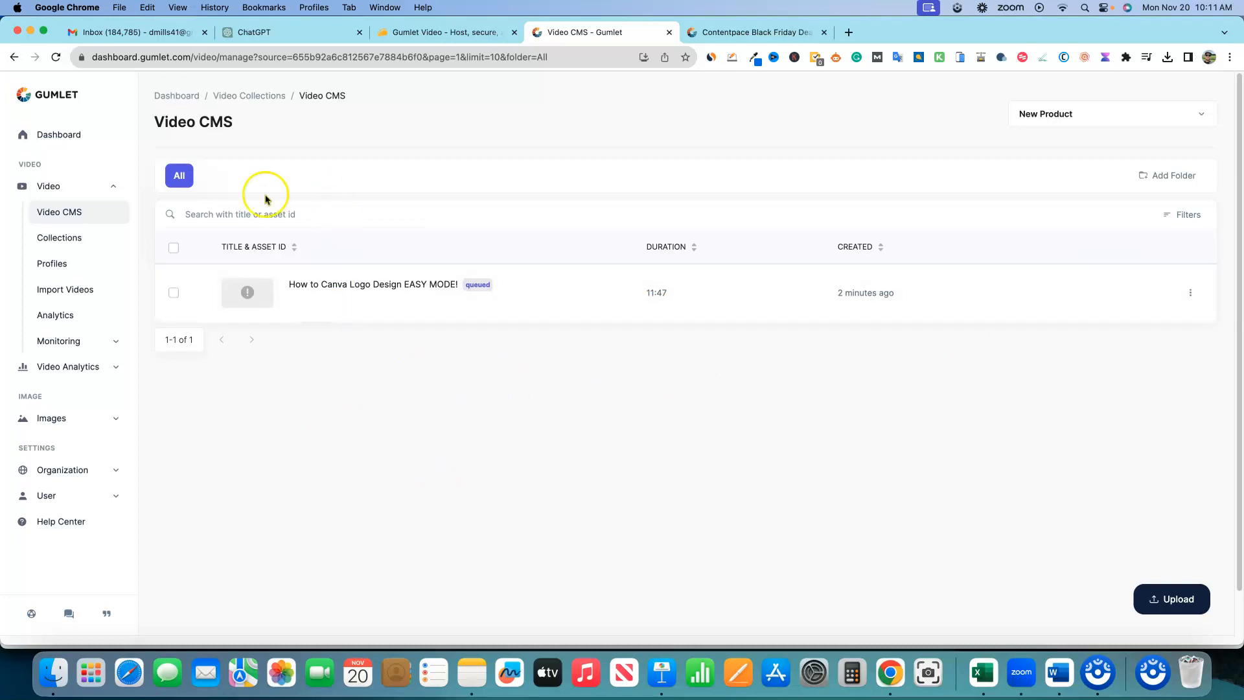
# Step: Open the bizgrowthcourses.com/affiliate-marketing-mastery page in a new browser tab
pyautogui.click(452, 35)
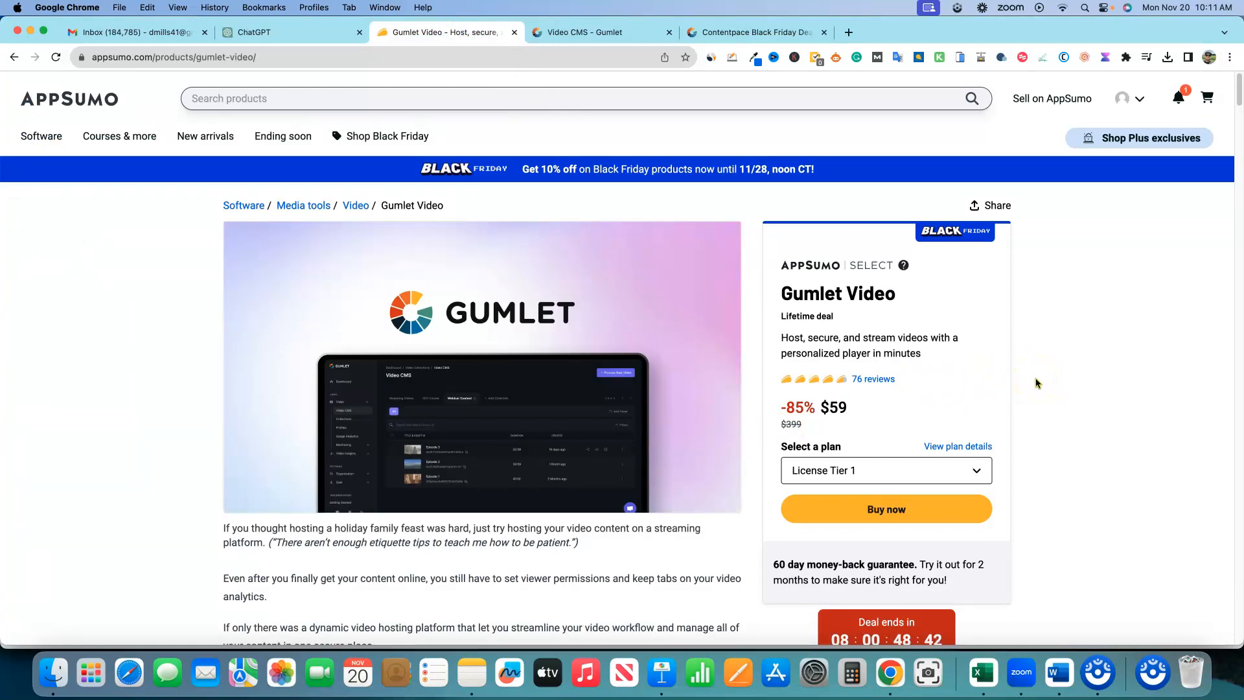
pyautogui.click(848, 32)
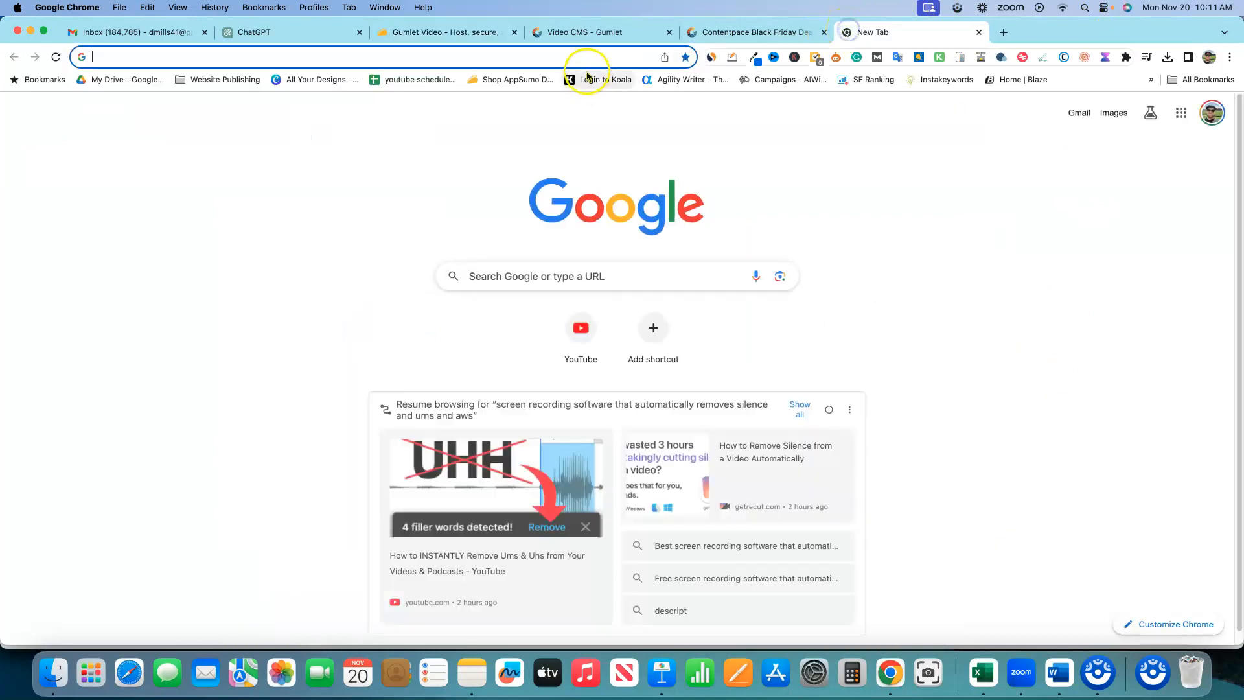
pyautogui.click(585, 60)
pyautogui.write('bizgrowthcourses.com/aff')
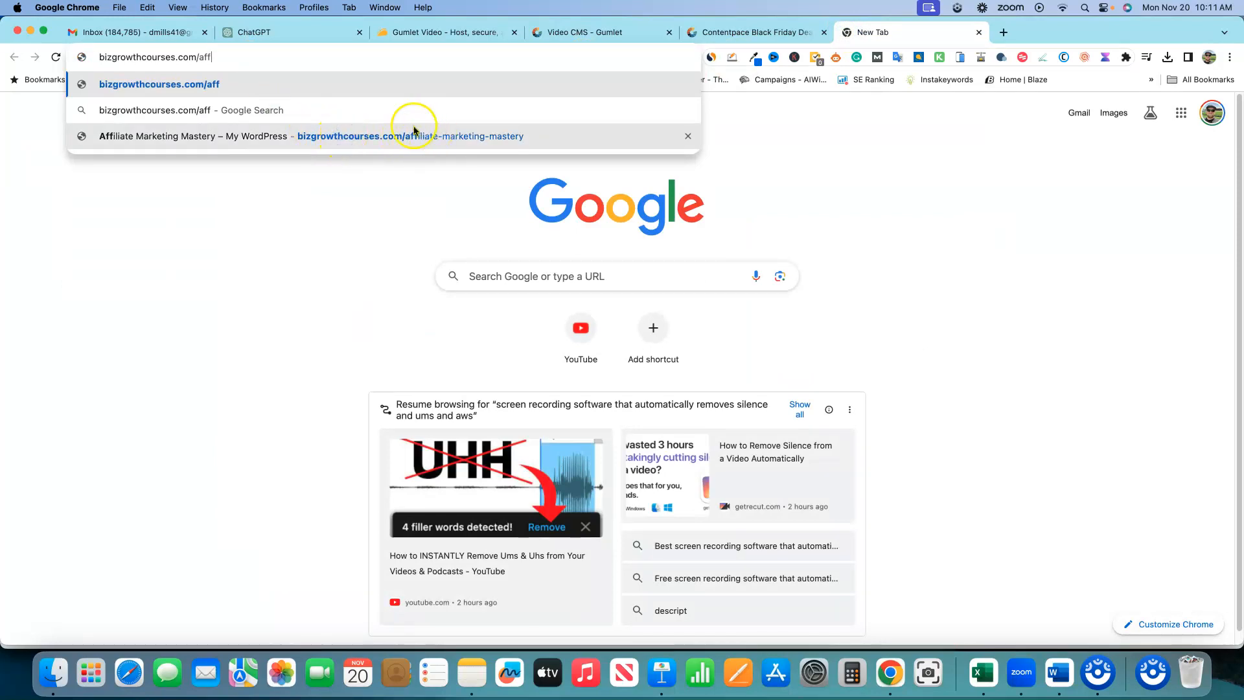
pyautogui.click(328, 134)
# Step: Examine the Affiliate Marketing Mastery page's embedded YouTube video, compare it with the Gumlet-hosted Contentpace video, and return to the Video CMS
pyautogui.scroll(-5, 1133, 448)
pyautogui.scroll(20, 1133, 449)
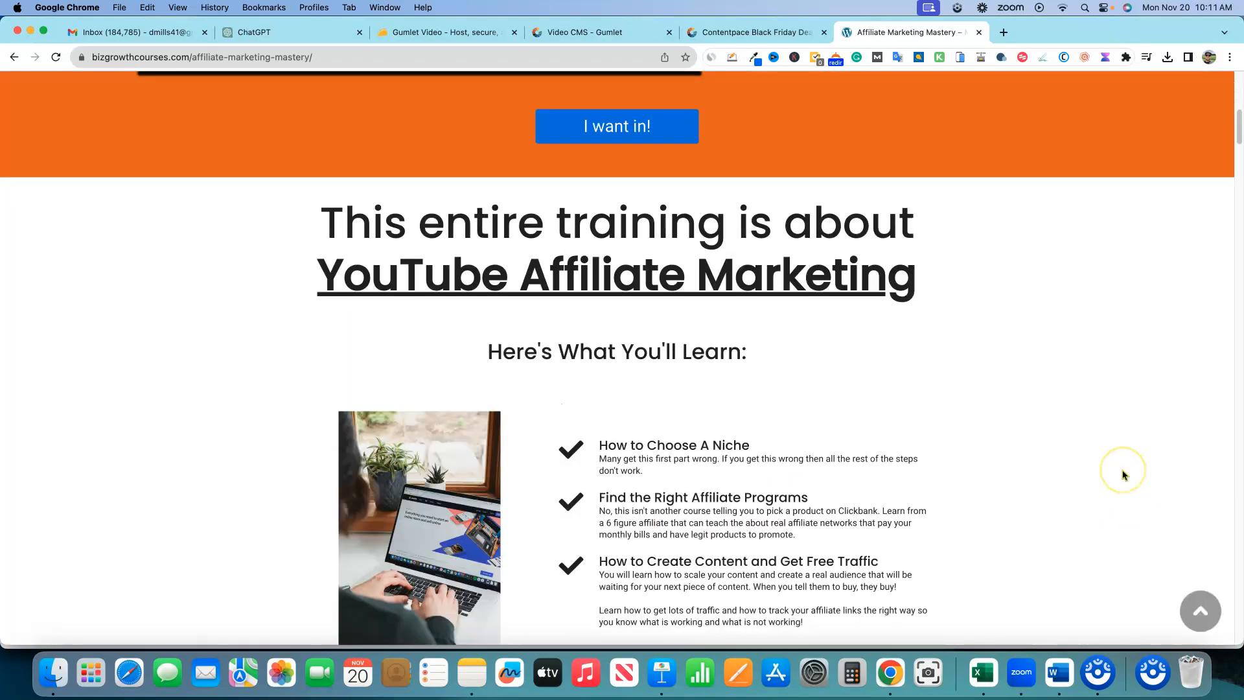
pyautogui.scroll(8, 1123, 475)
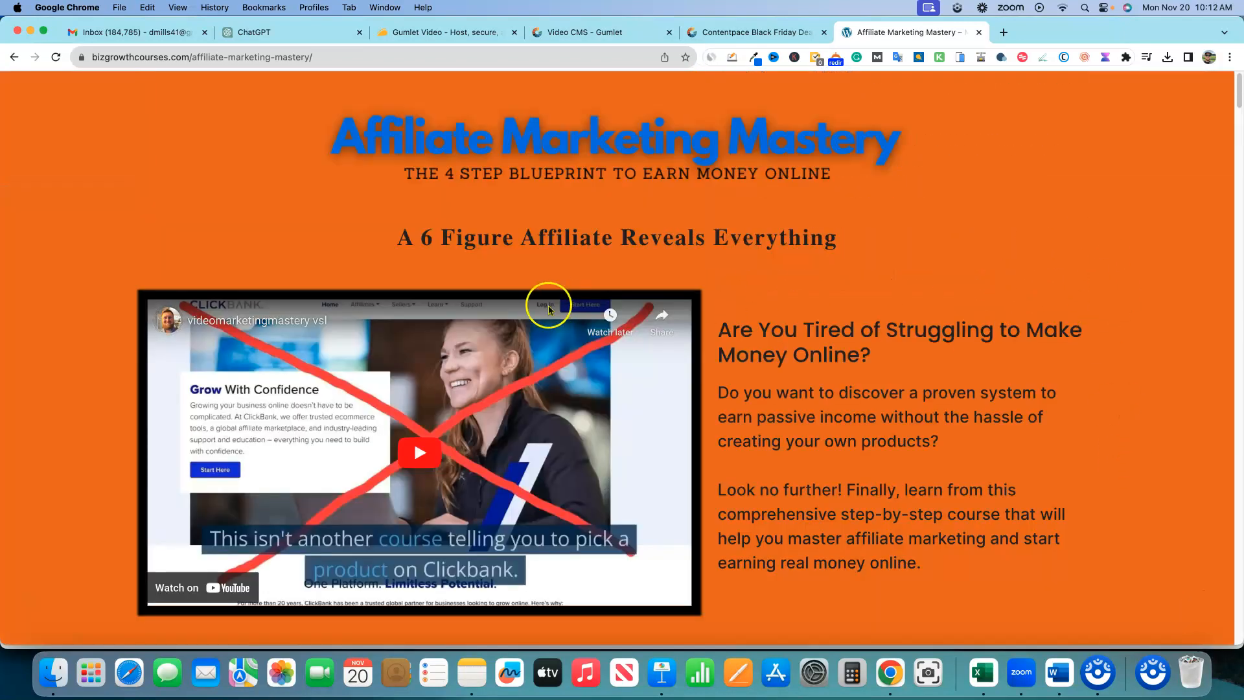
pyautogui.scroll(-1, 849, 243)
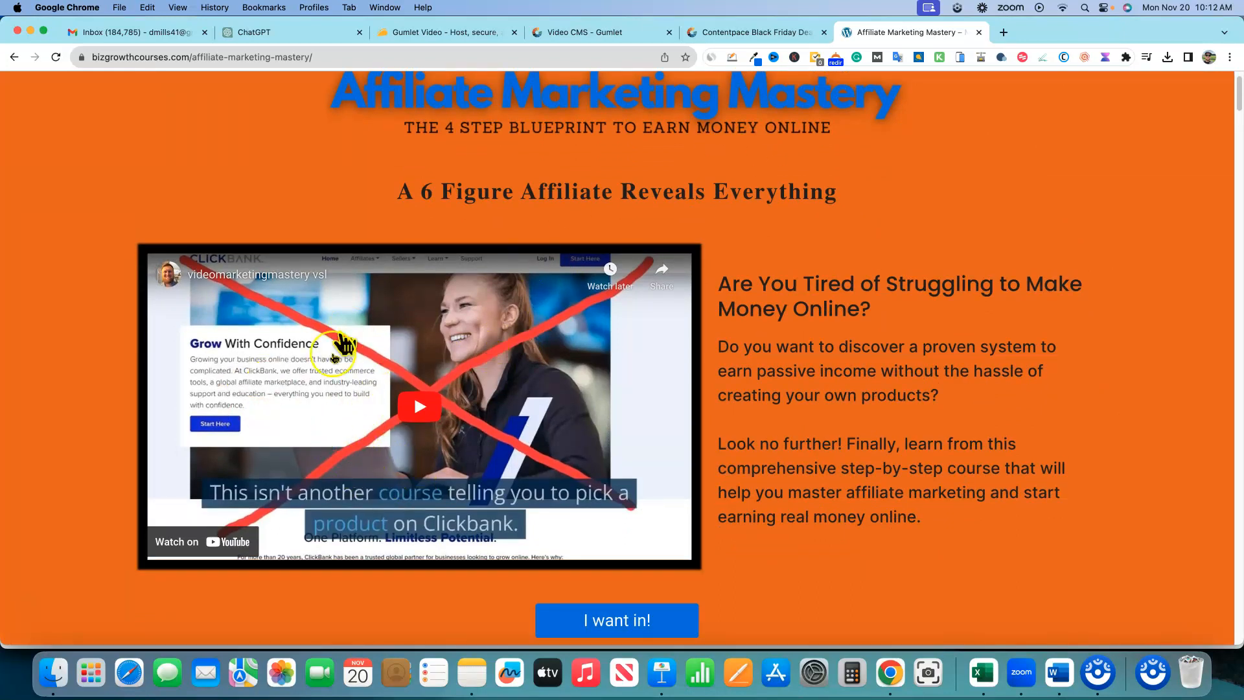
pyautogui.scroll(1, 810, 356)
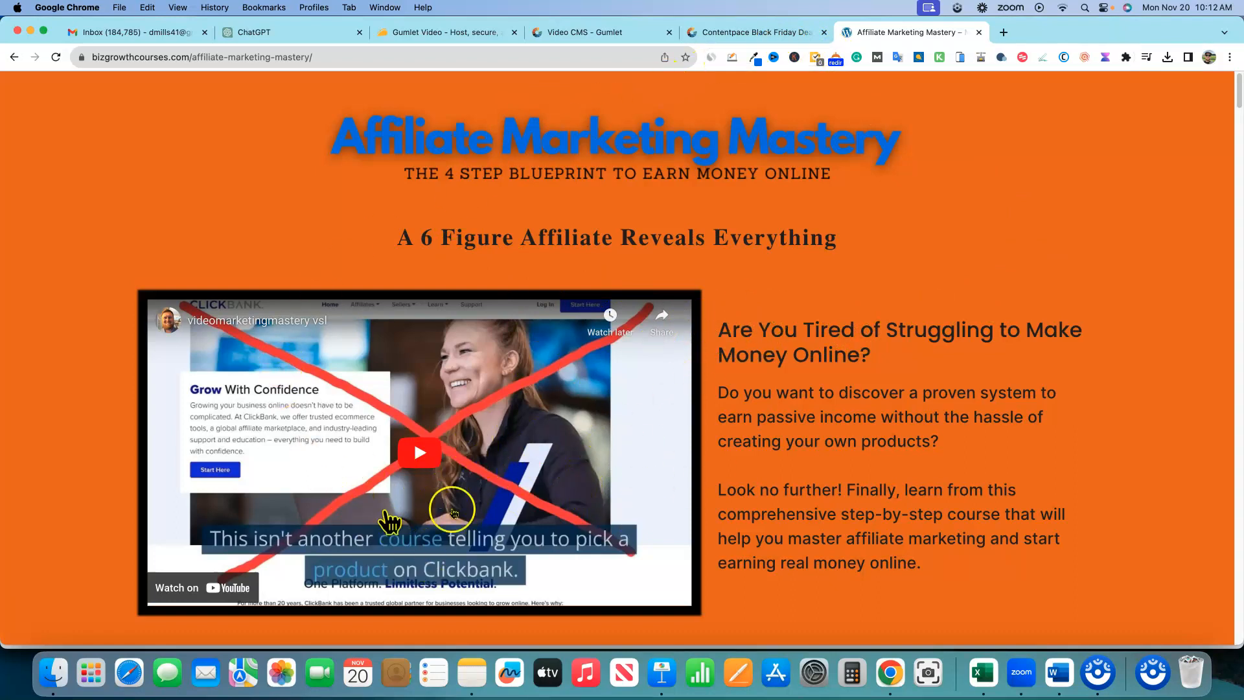
pyautogui.click(756, 32)
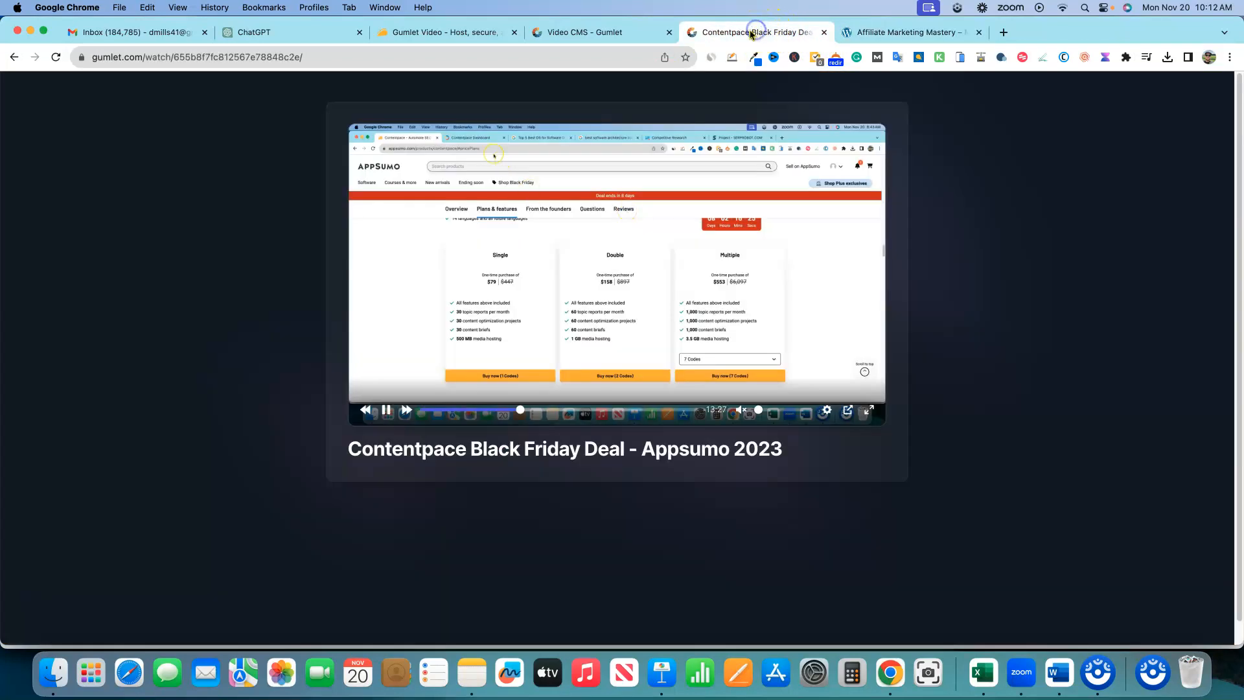
pyautogui.click(620, 32)
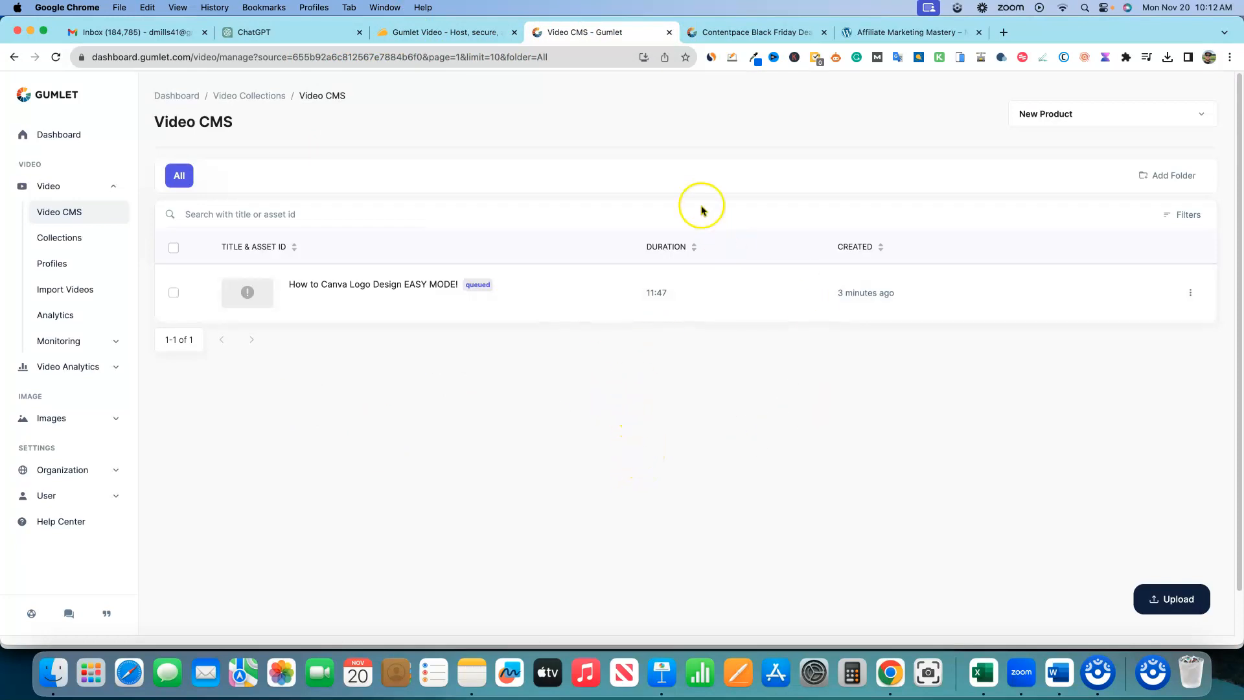
# Step: Return to the Gumlet Video deal on AppSumo and view the license tiers under its plans and features
pyautogui.click(444, 33)
pyautogui.scroll(-1, 983, 456)
pyautogui.scroll(-1, 974, 431)
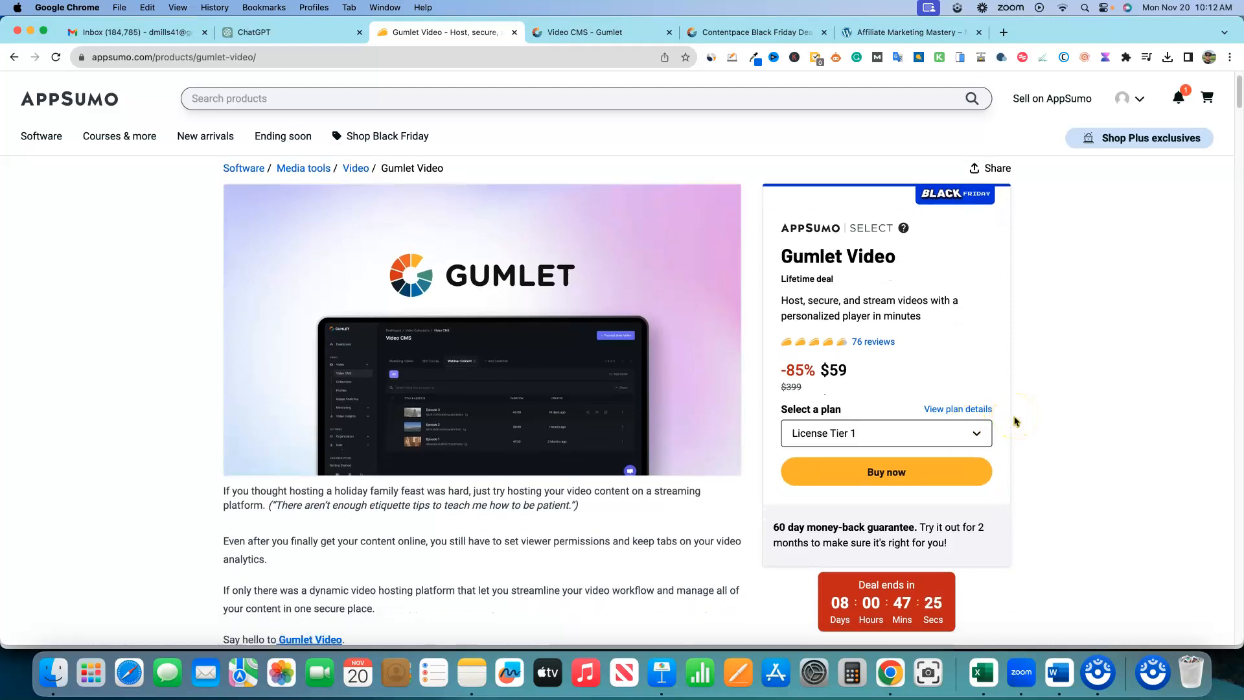
pyautogui.scroll(-1, 275, 331)
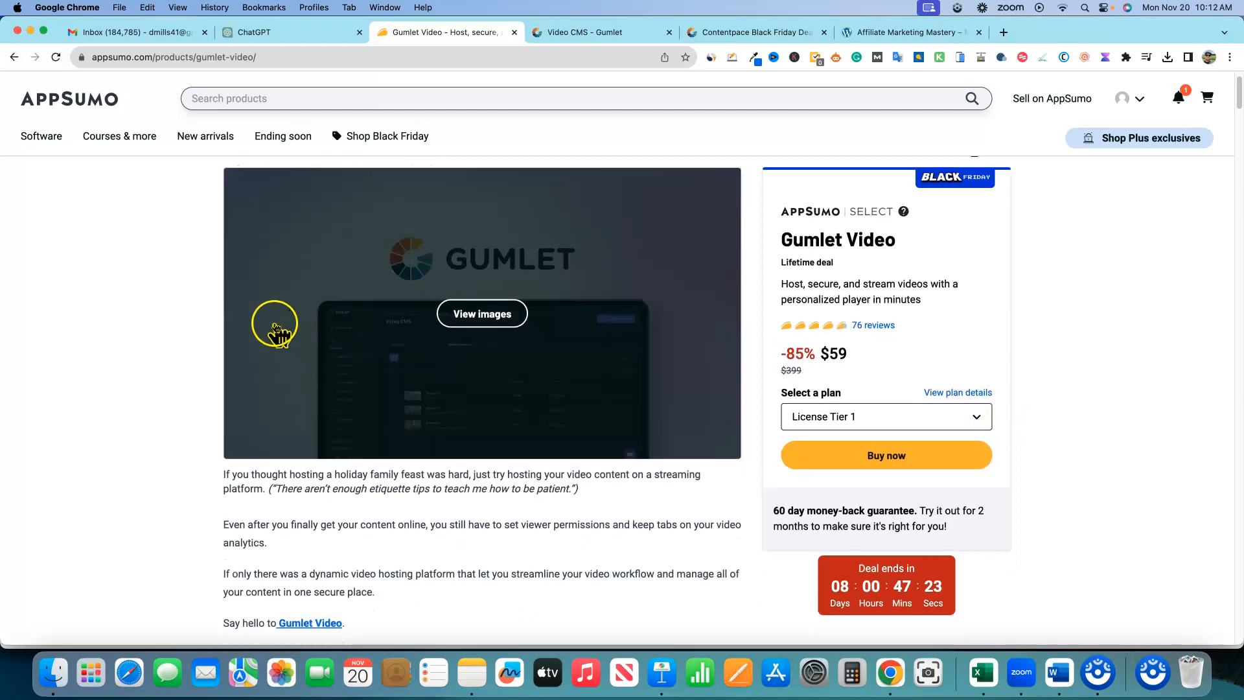
pyautogui.scroll(-5, 275, 327)
pyautogui.click(342, 112)
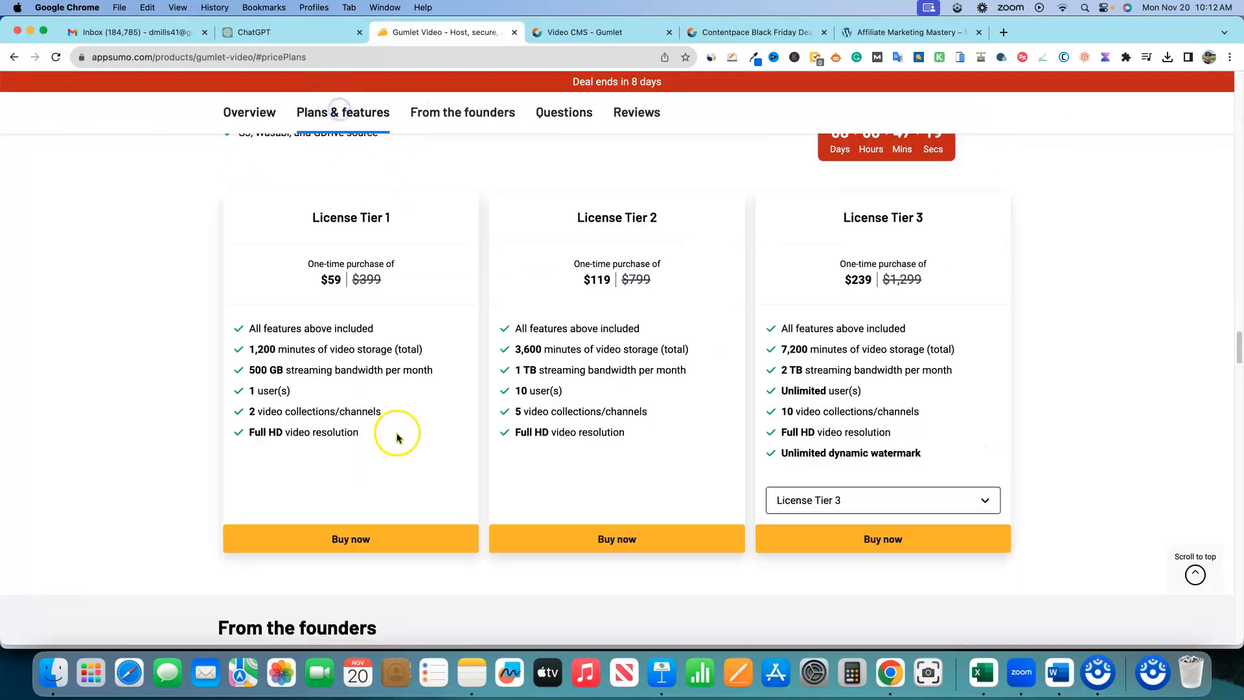
pyautogui.scroll(1, 362, 421)
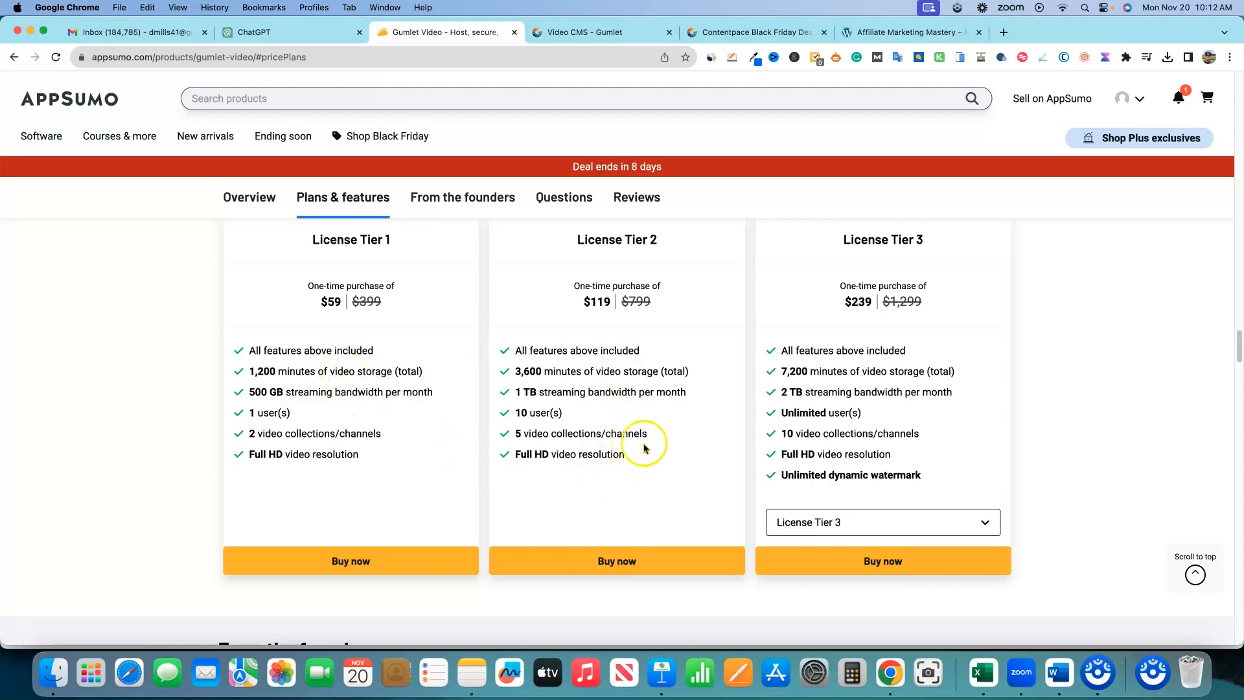
# Step: Highlight the unlimited dynamic watermark and unlimited users entries in the License Tier 3 plan
pyautogui.moveTo(927, 474); pyautogui.dragTo(898, 475)
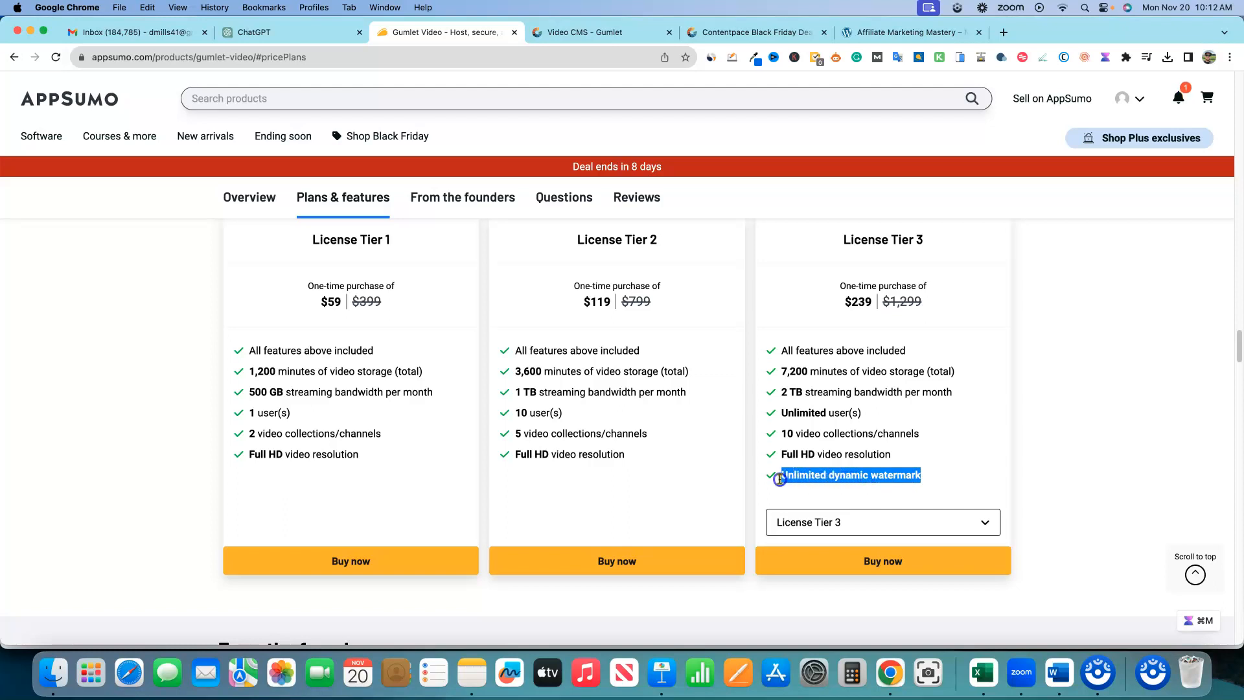
pyautogui.moveTo(775, 475); pyautogui.dragTo(770, 329)
pyautogui.click(772, 327)
pyautogui.moveTo(780, 433)
pyautogui.mouseDown()
pyautogui.moveTo(963, 439)
pyautogui.moveTo(789, 411)
pyautogui.mouseUp()
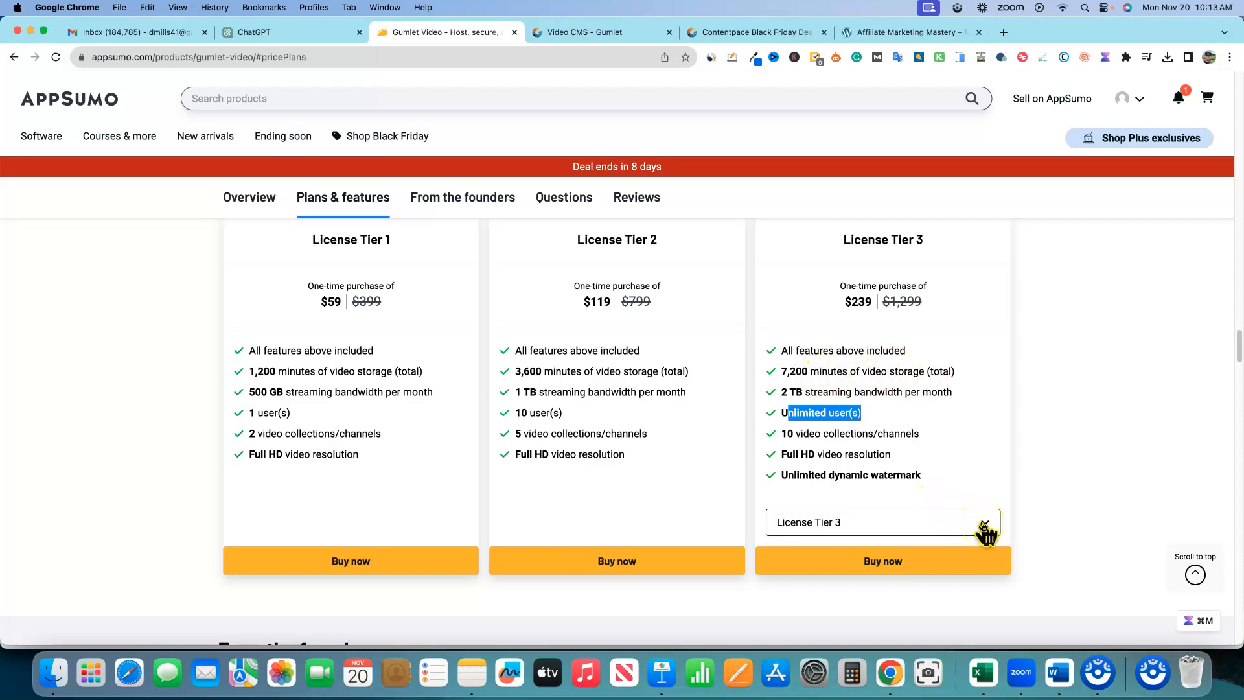
# Step: Switch the third plan from License Tier 3 to License Tier 5 and bring its features into view
pyautogui.click(984, 528)
pyautogui.scroll(-3, 885, 557)
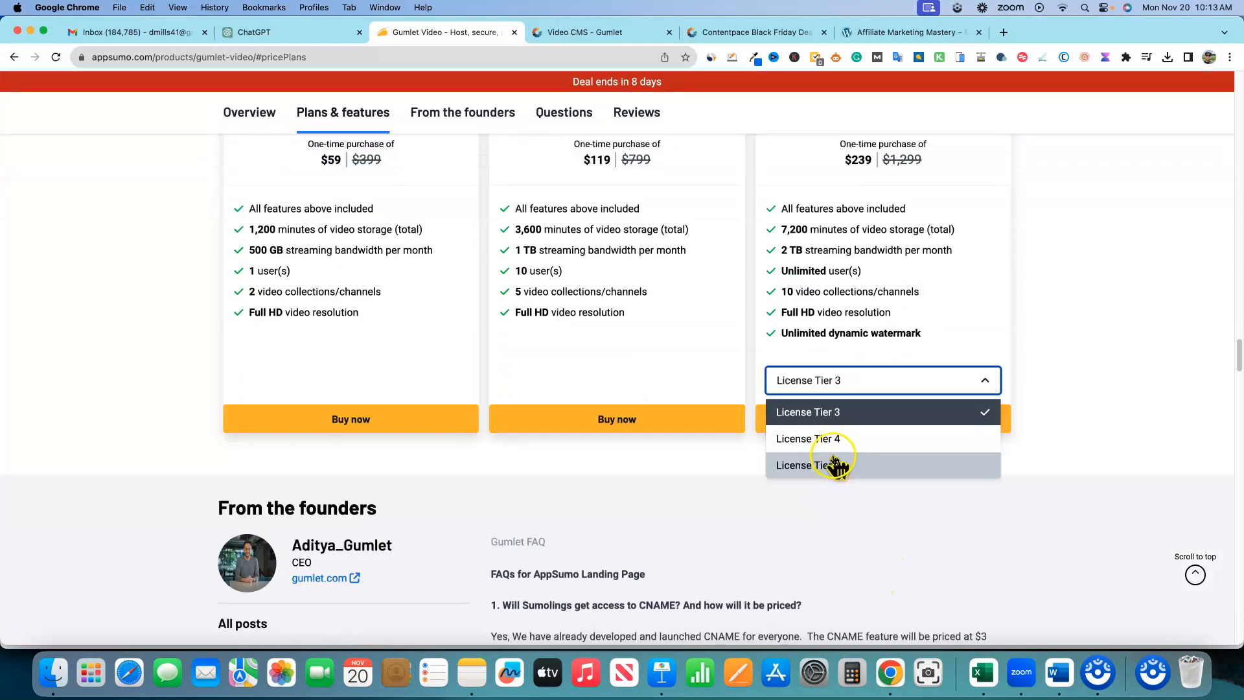
pyautogui.click(836, 464)
pyautogui.scroll(1, 1015, 438)
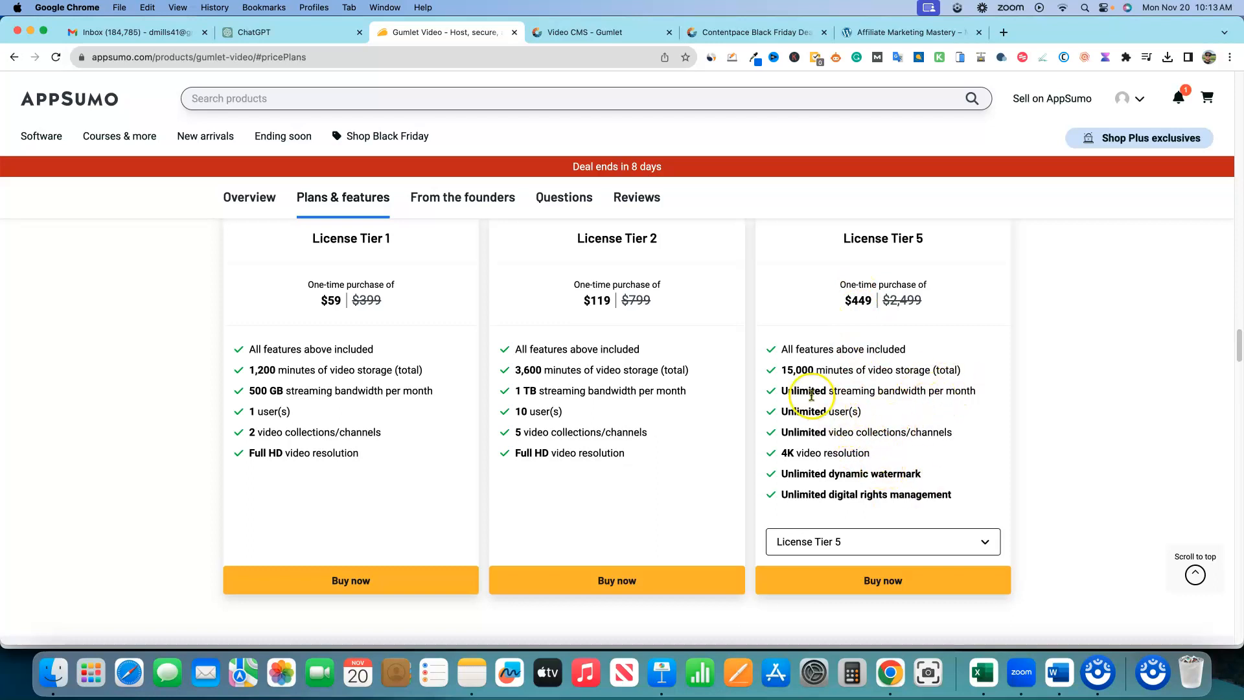
# Step: Highlight License Tier 5's video collections, 4K resolution, dynamic watermark and digital rights management features
pyautogui.moveTo(796, 390); pyautogui.dragTo(954, 428)
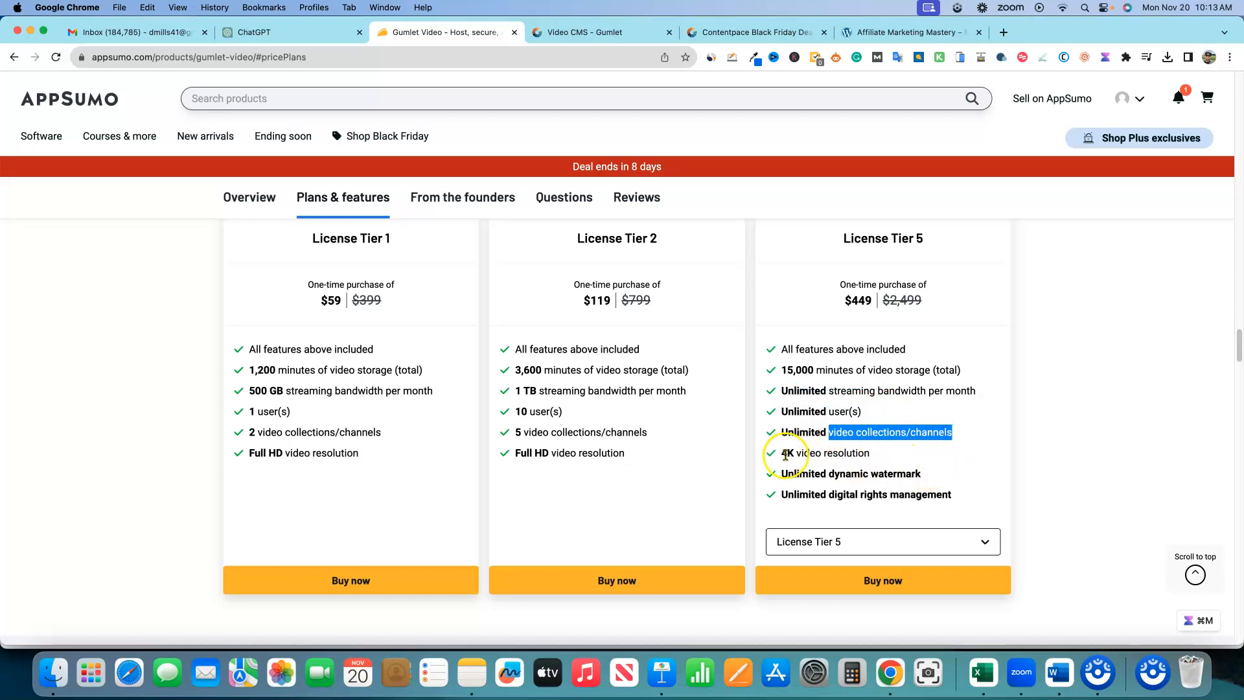
pyautogui.moveTo(787, 453); pyautogui.dragTo(870, 453)
pyautogui.moveTo(794, 473); pyautogui.dragTo(921, 473)
pyautogui.click(792, 498)
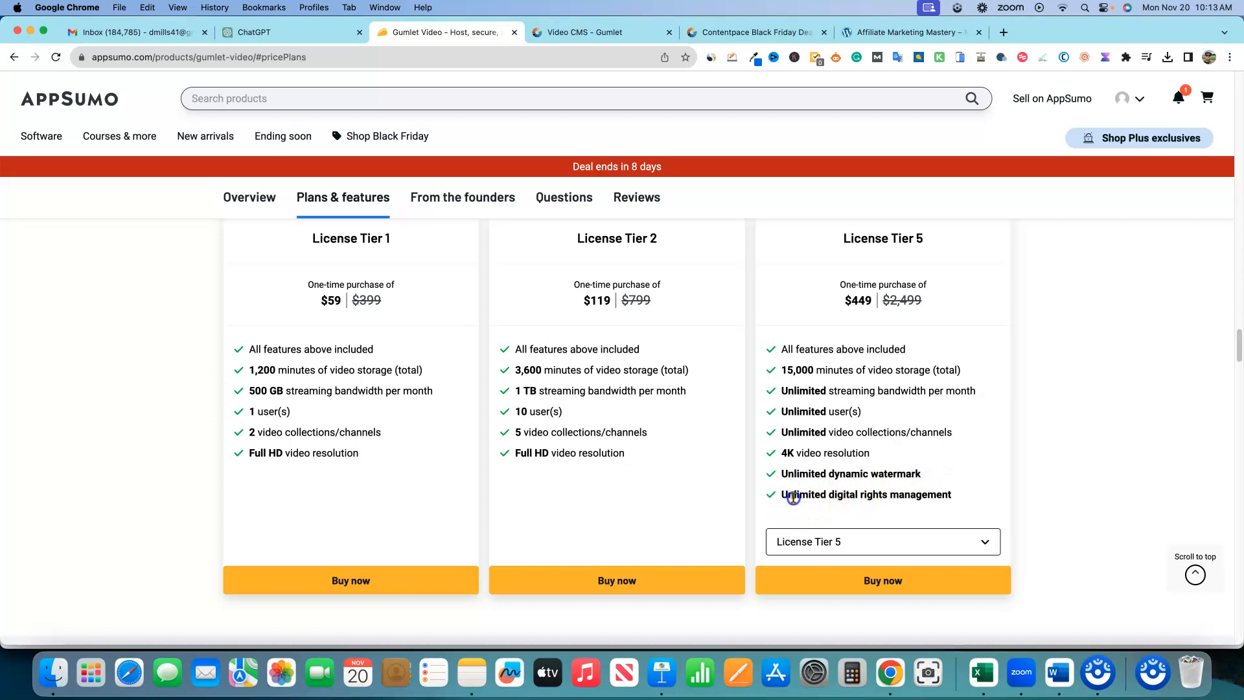
pyautogui.moveTo(953, 498); pyautogui.dragTo(777, 496)
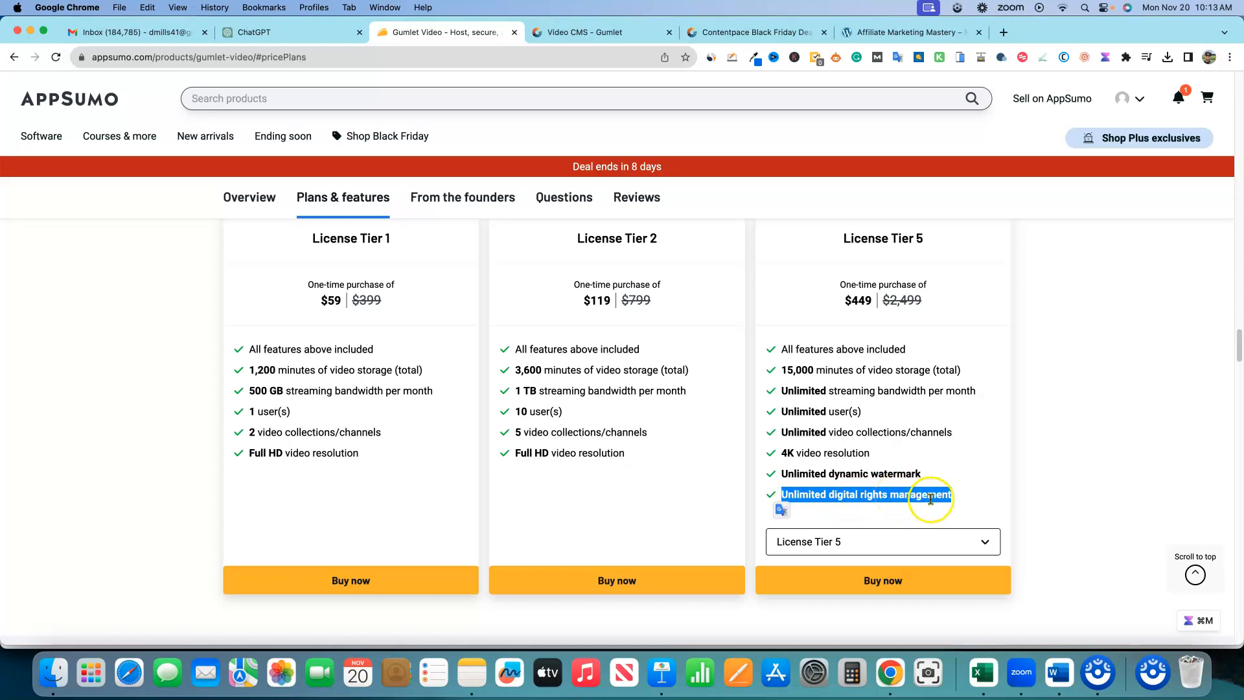
pyautogui.click(954, 496)
pyautogui.moveTo(954, 496); pyautogui.dragTo(803, 497)
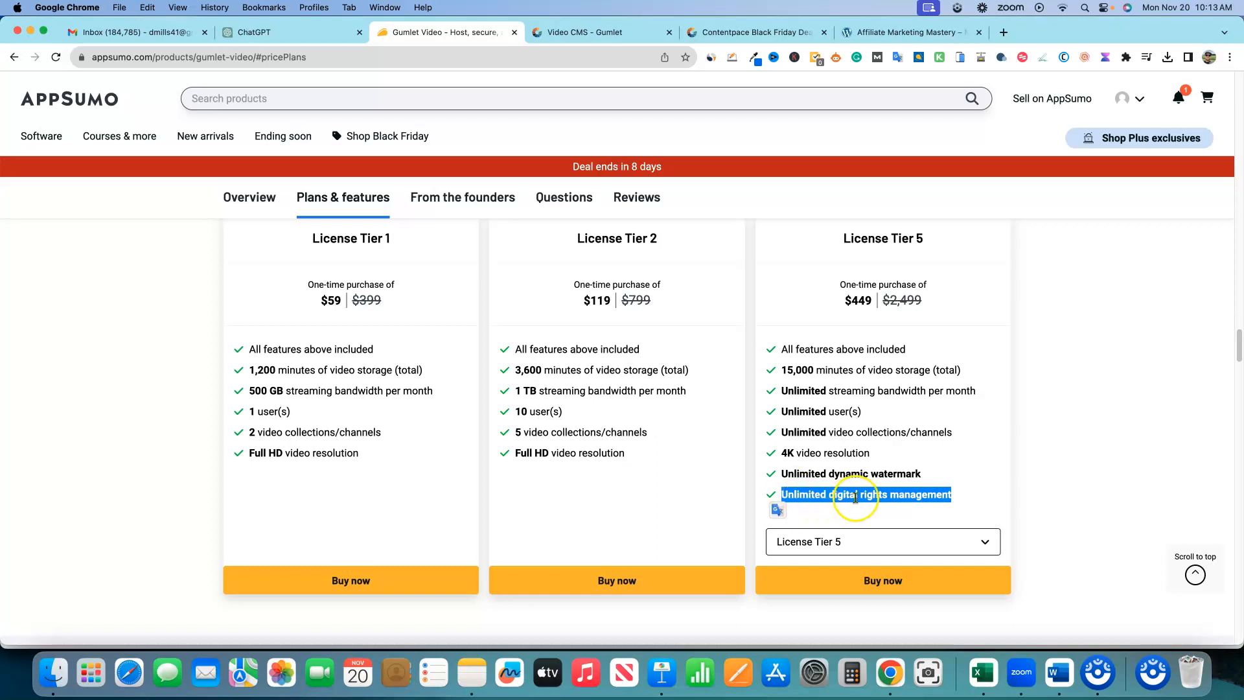
pyautogui.click(952, 497)
pyautogui.moveTo(952, 497); pyautogui.dragTo(774, 462)
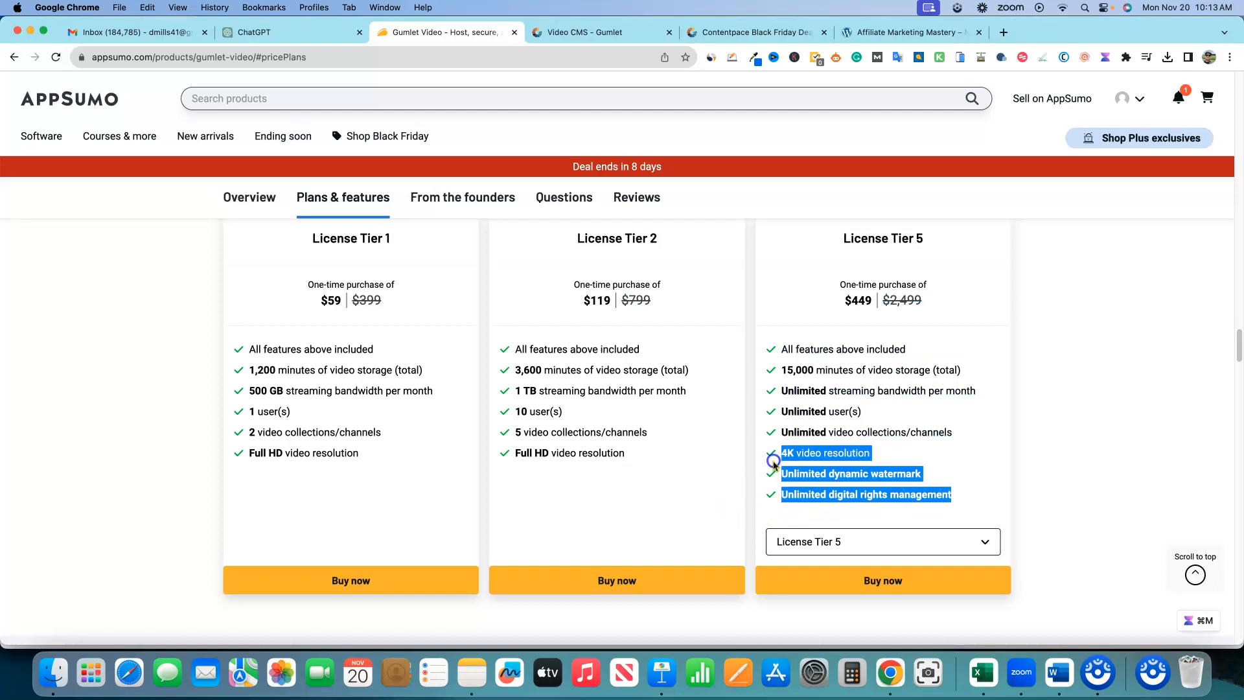
# Step: Highlight License Tier 5's video storage allowance and its full feature list, and return to the deal's overview
pyautogui.click(976, 416)
pyautogui.moveTo(964, 370); pyautogui.dragTo(777, 373)
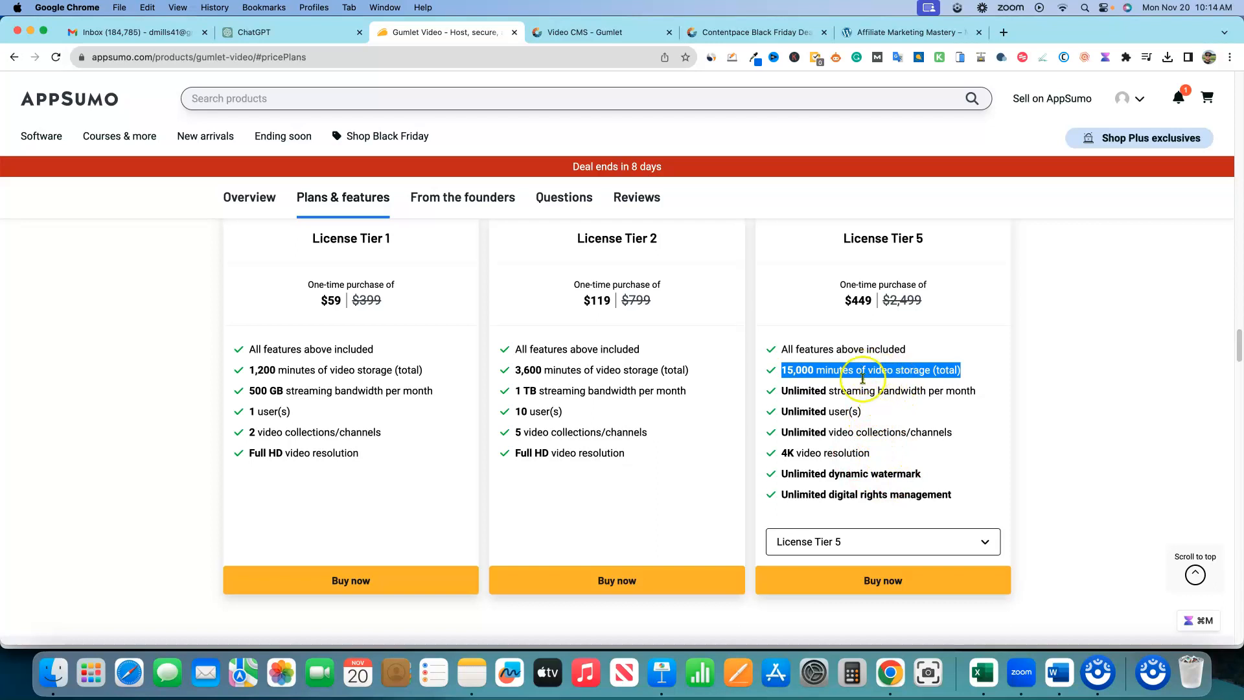
pyautogui.click(980, 373)
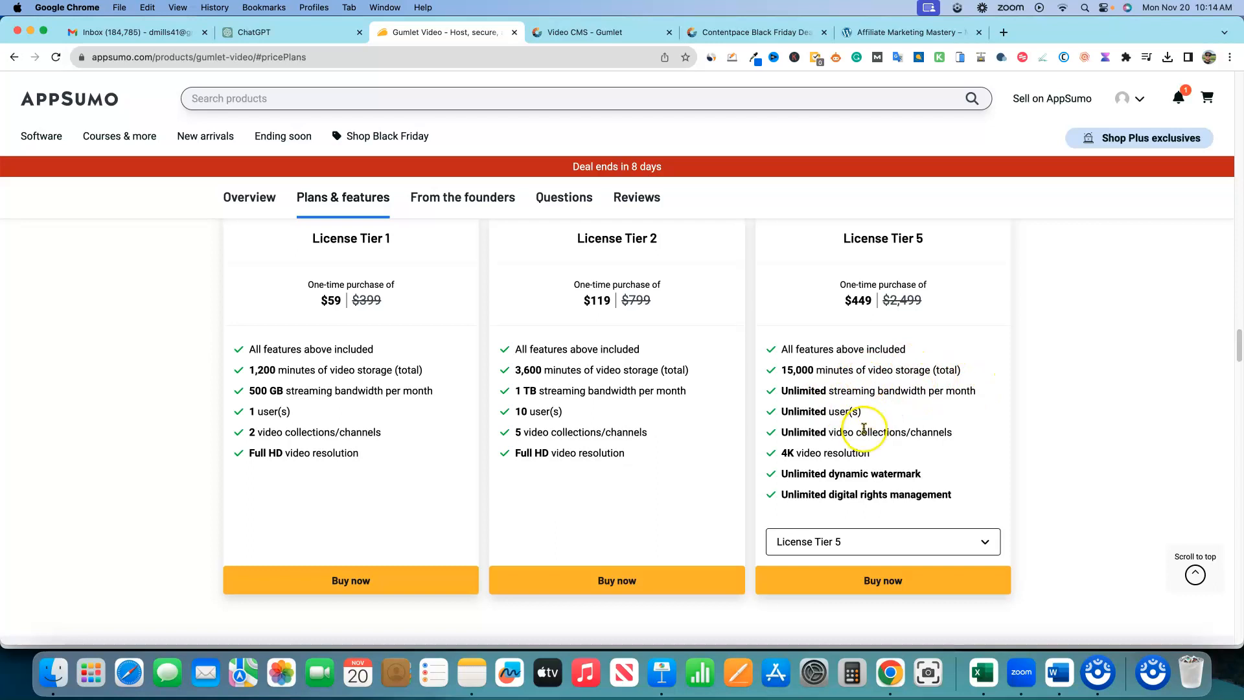
pyautogui.moveTo(841, 237); pyautogui.dragTo(977, 494)
pyautogui.click(983, 448)
pyautogui.scroll(1, 993, 442)
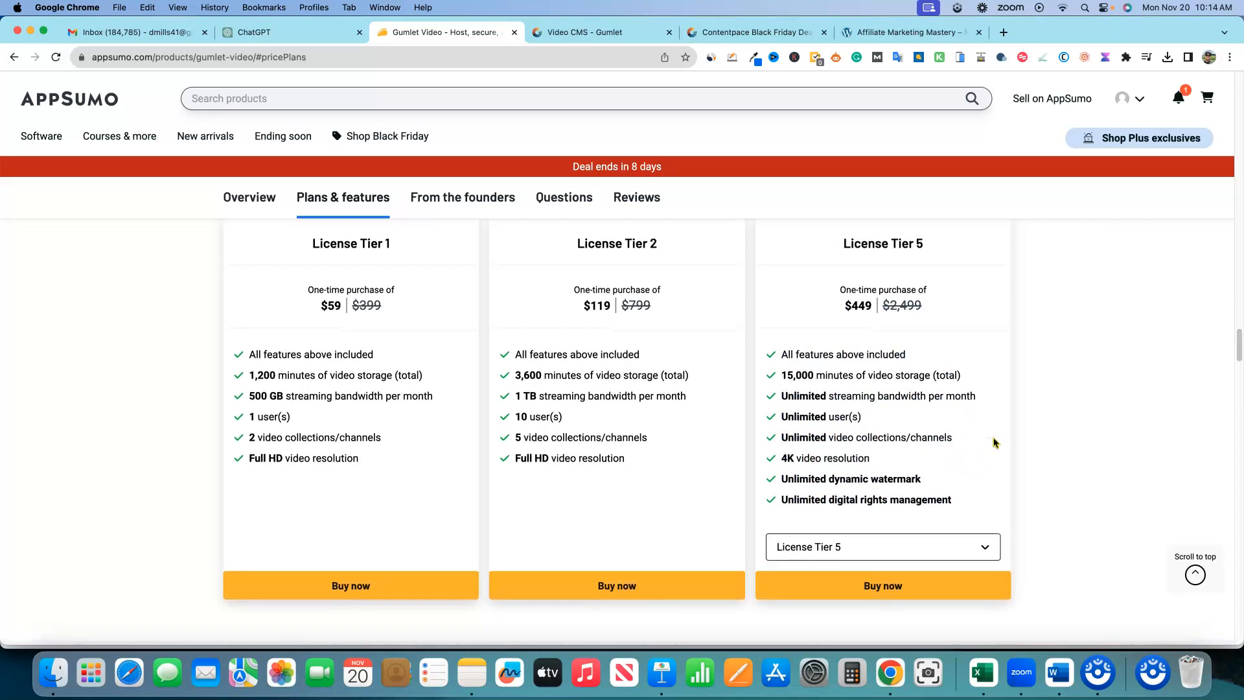
pyautogui.click(985, 449)
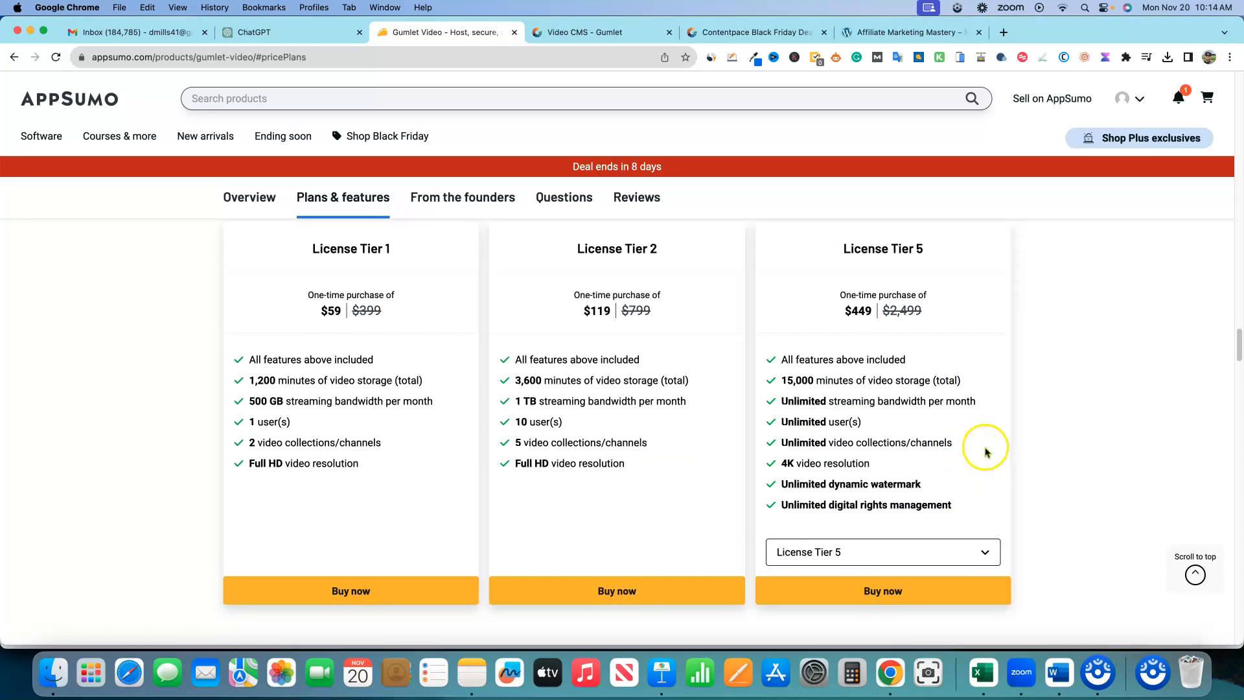
pyautogui.scroll(20, 981, 449)
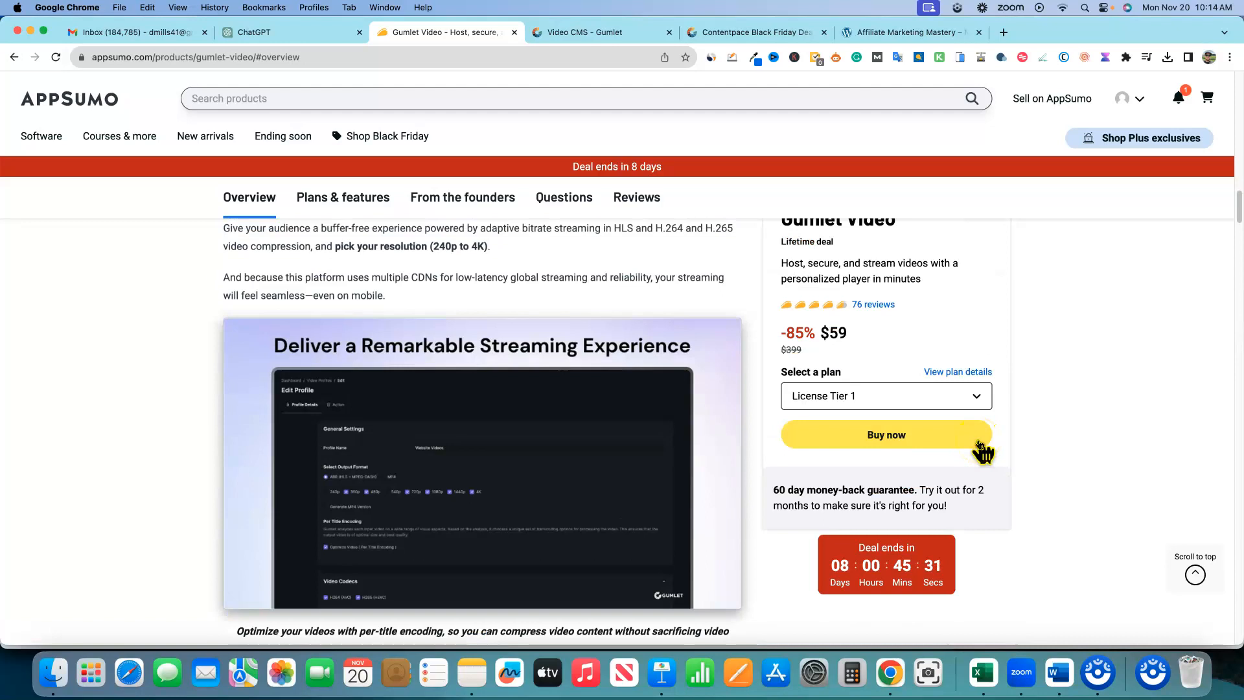